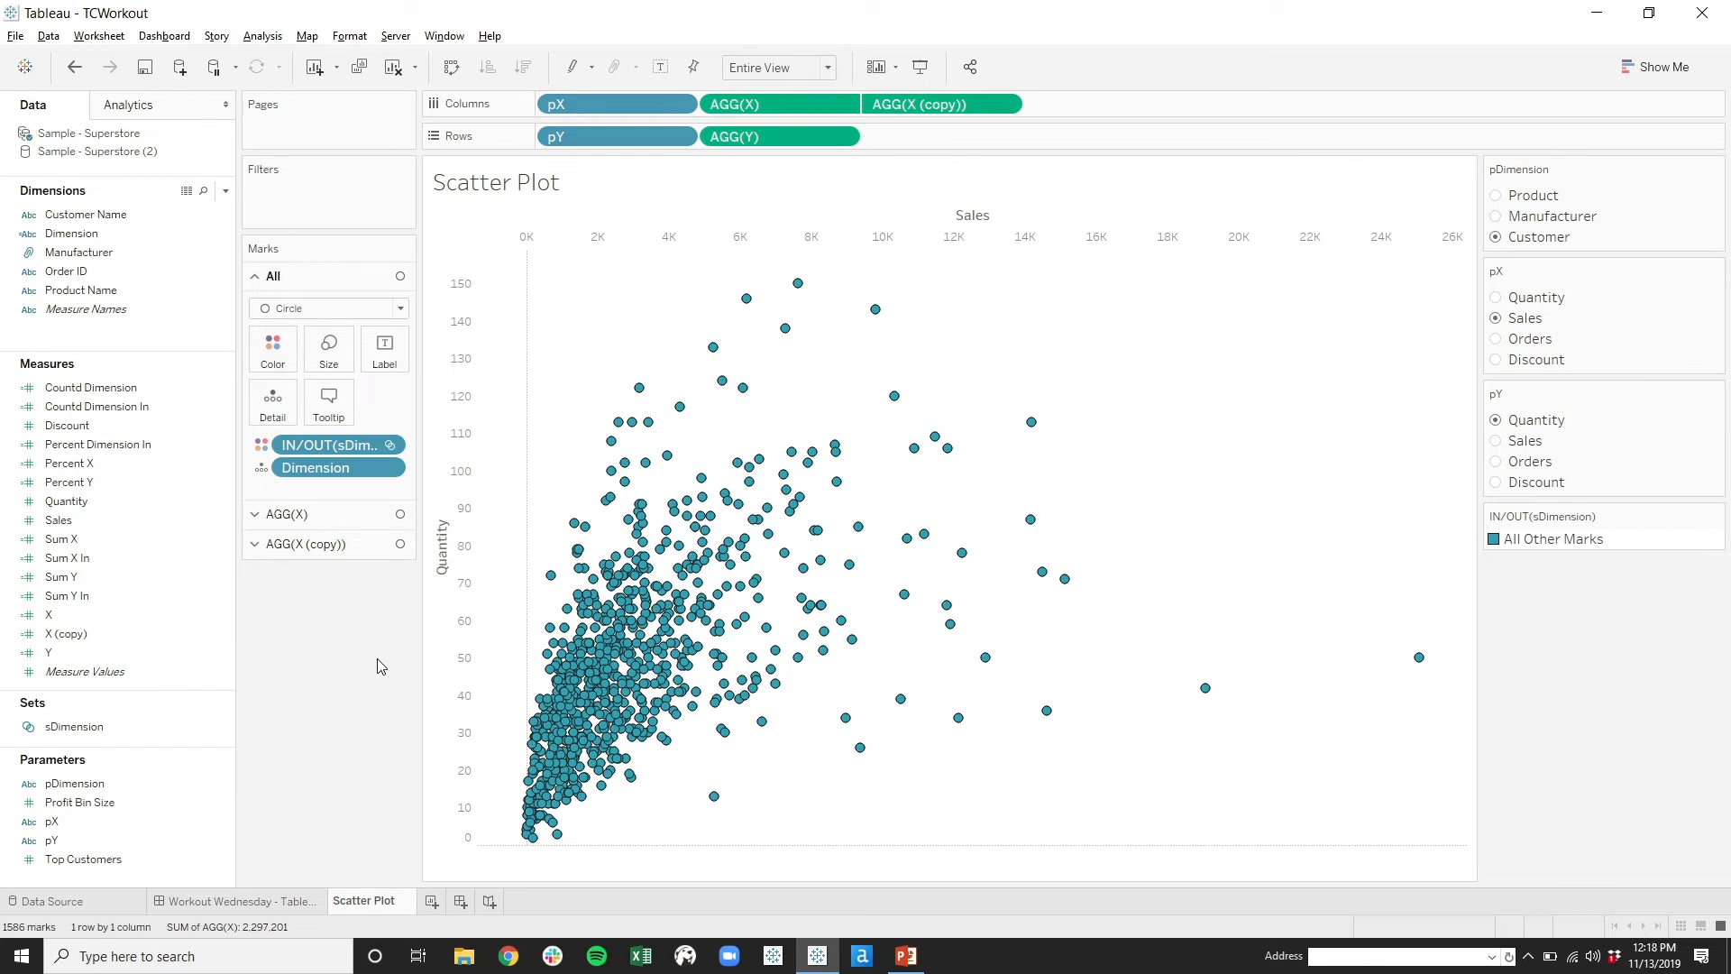
# Review the definition of the pDimension parameter, including its list of allowable values, without changing it
pyautogui.click(105, 827)
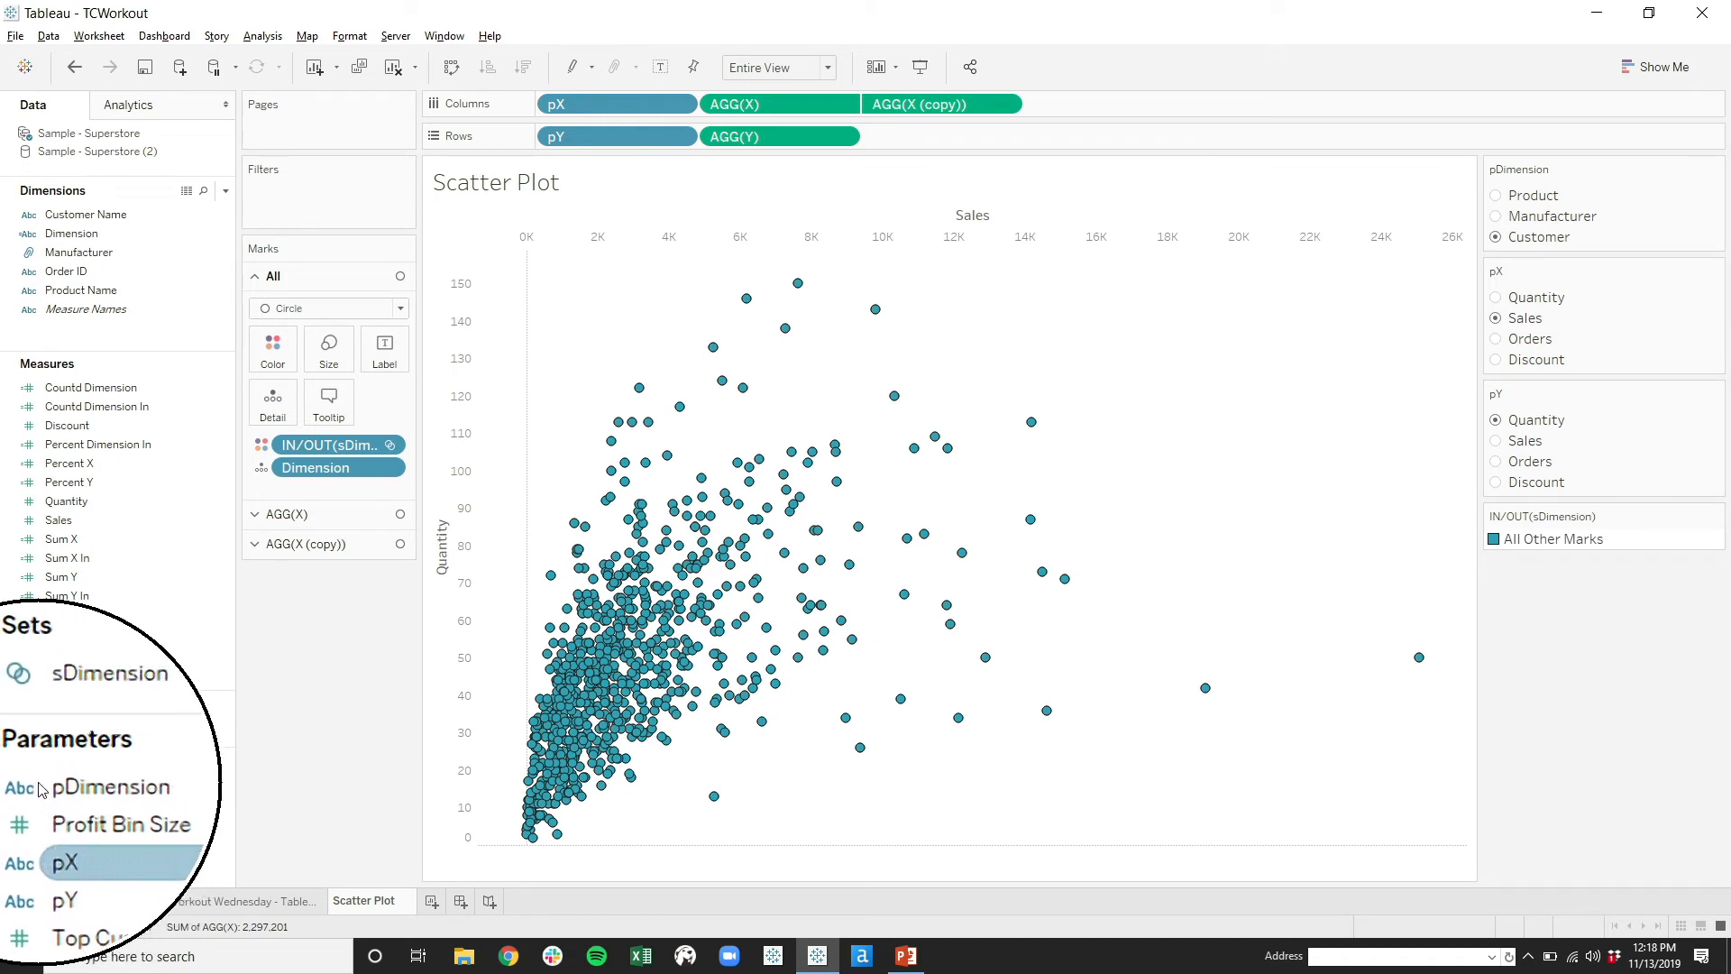
pyautogui.click(42, 790)
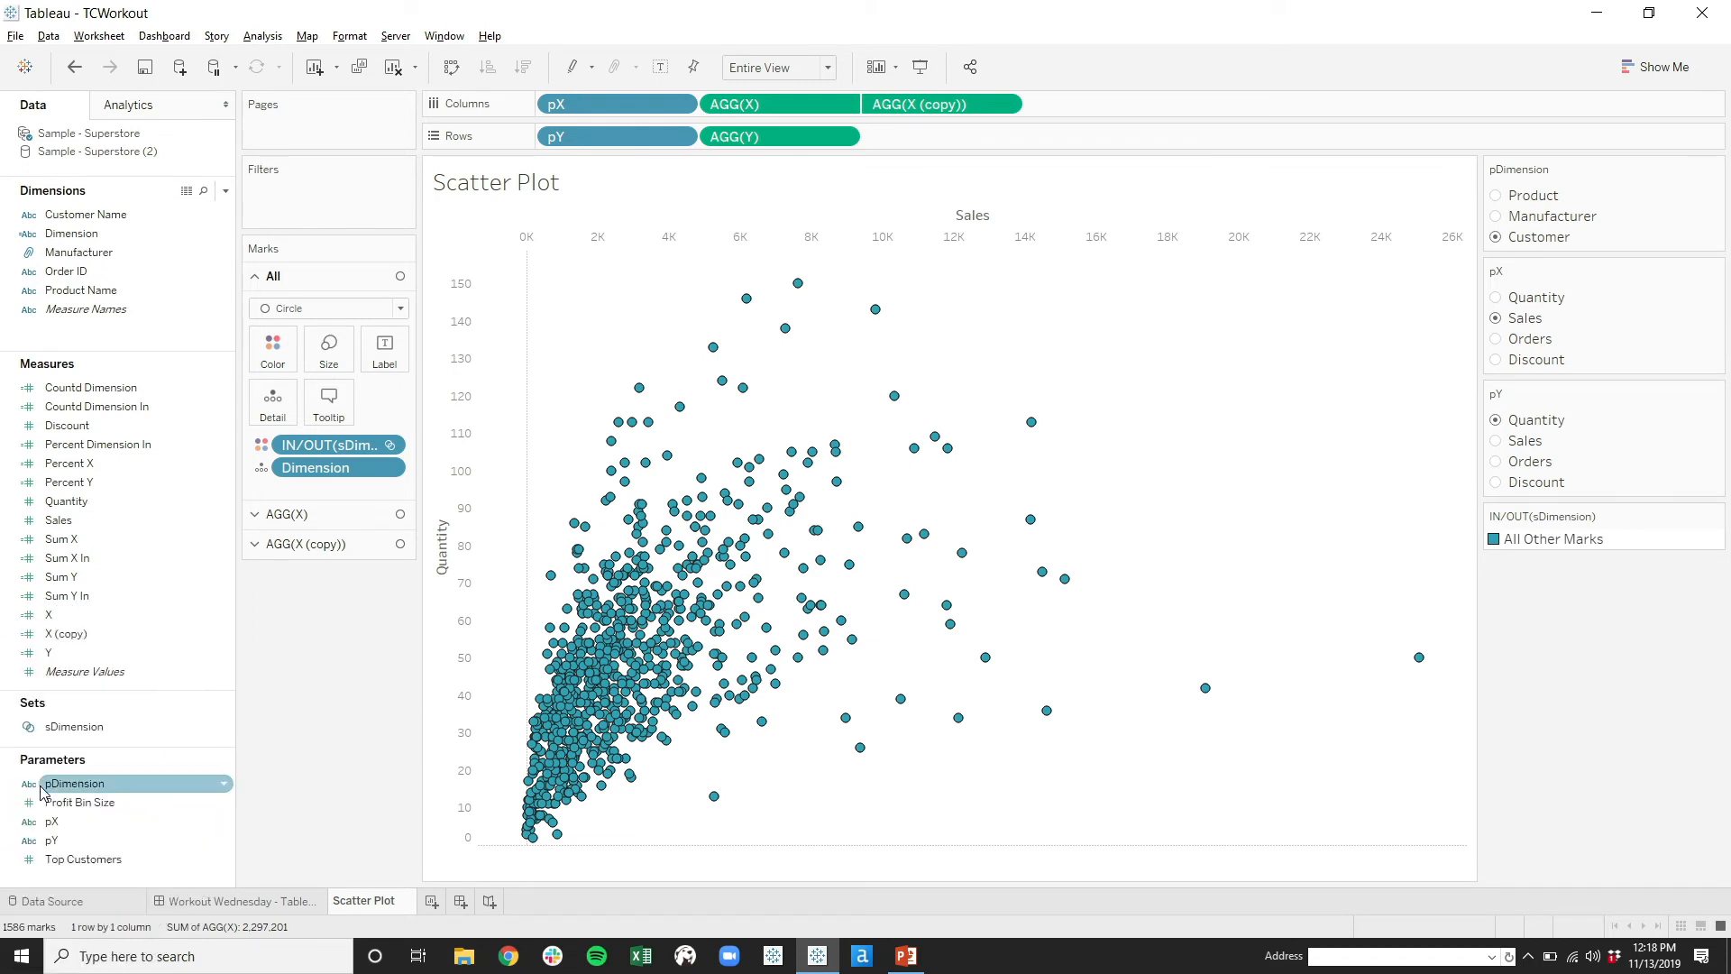
pyautogui.rightClick(42, 791)
pyautogui.click(134, 545)
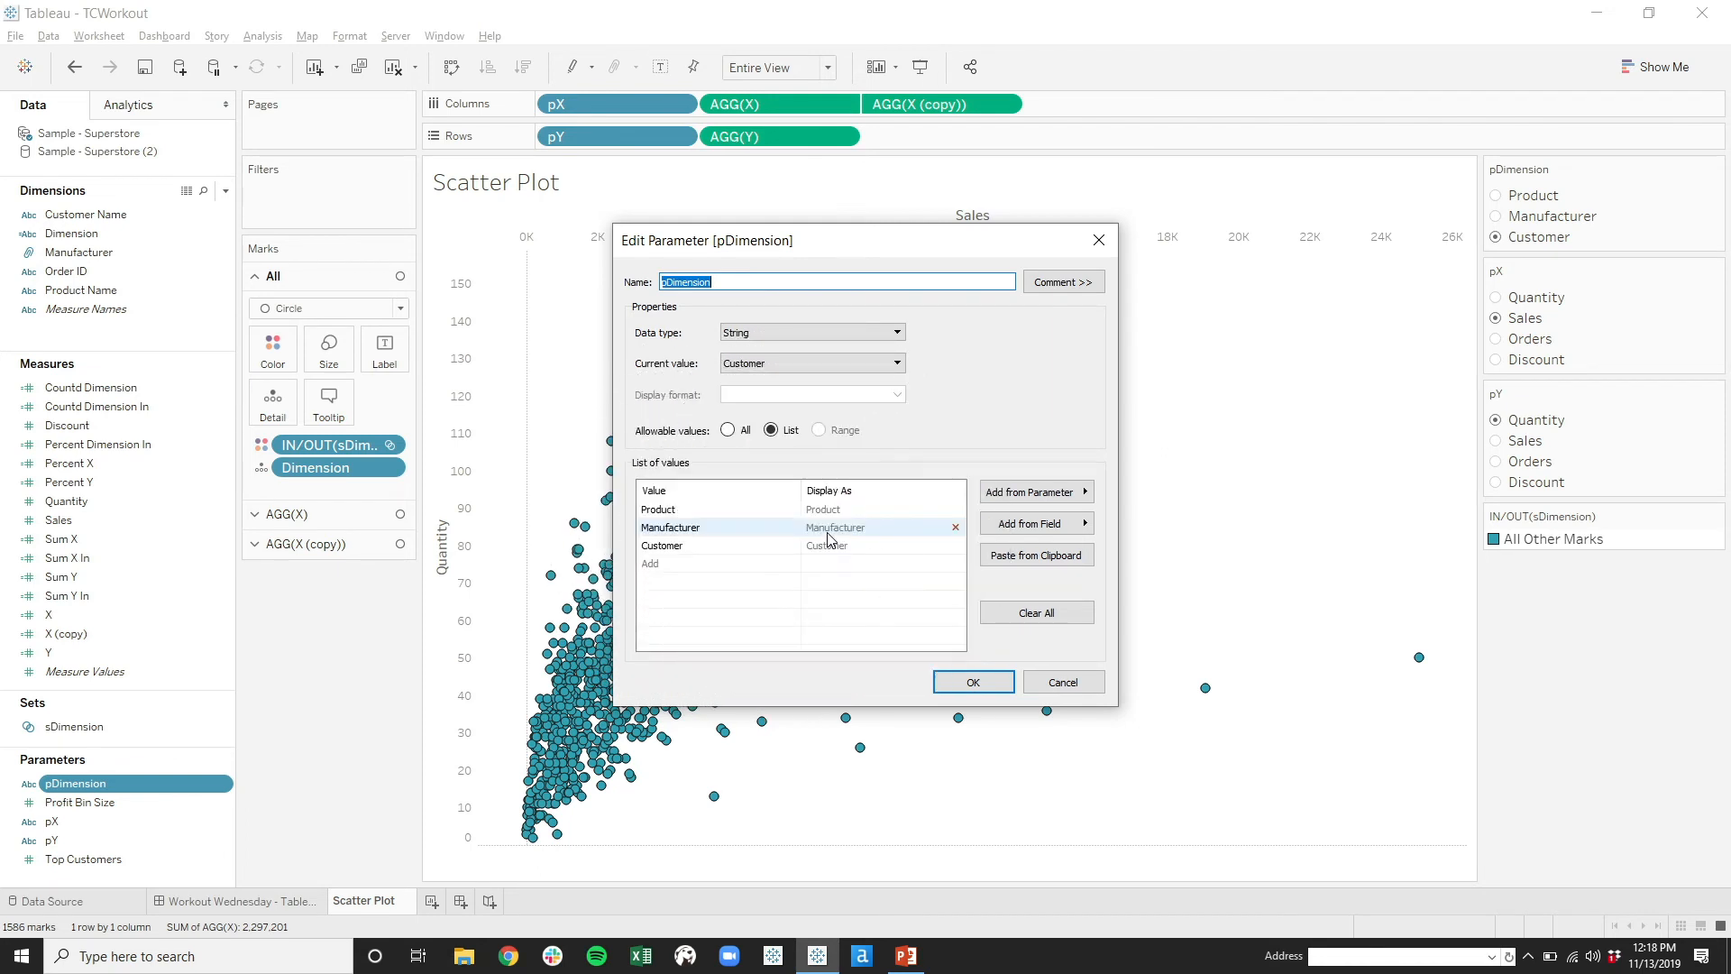
pyautogui.click(969, 682)
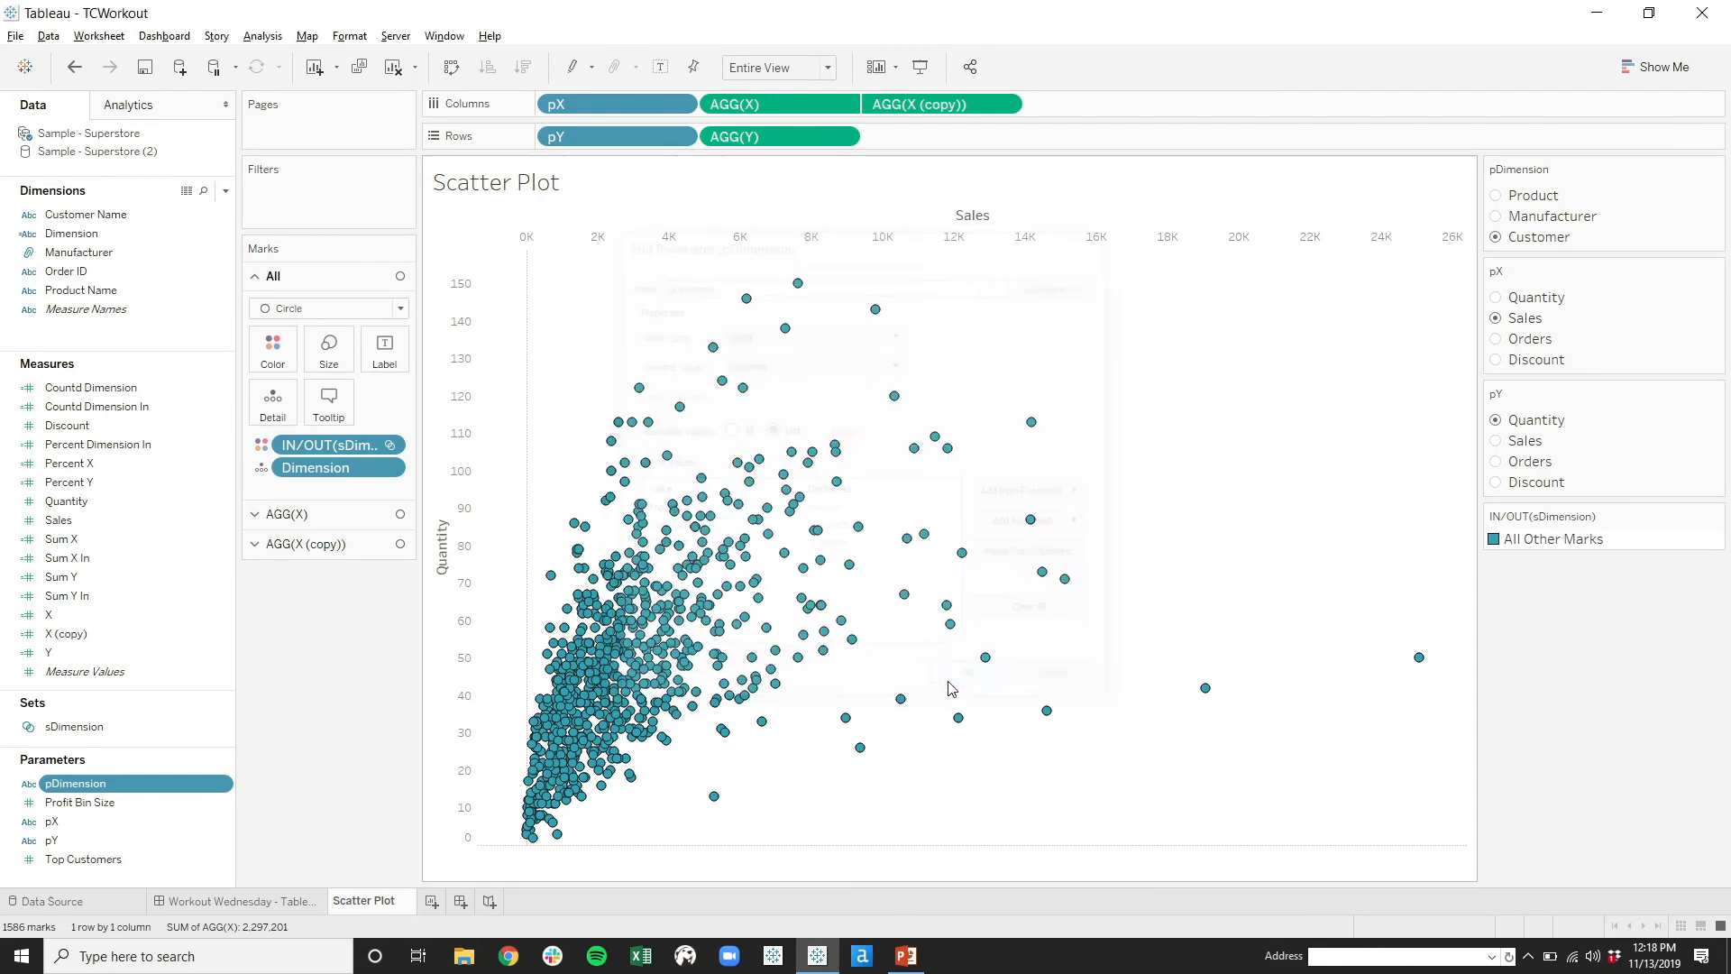
# Cycle the pDimension parameter through Product, Manufacturer and Customer to compare the resulting scatter plots
pyautogui.click(1498, 196)
pyautogui.click(1498, 217)
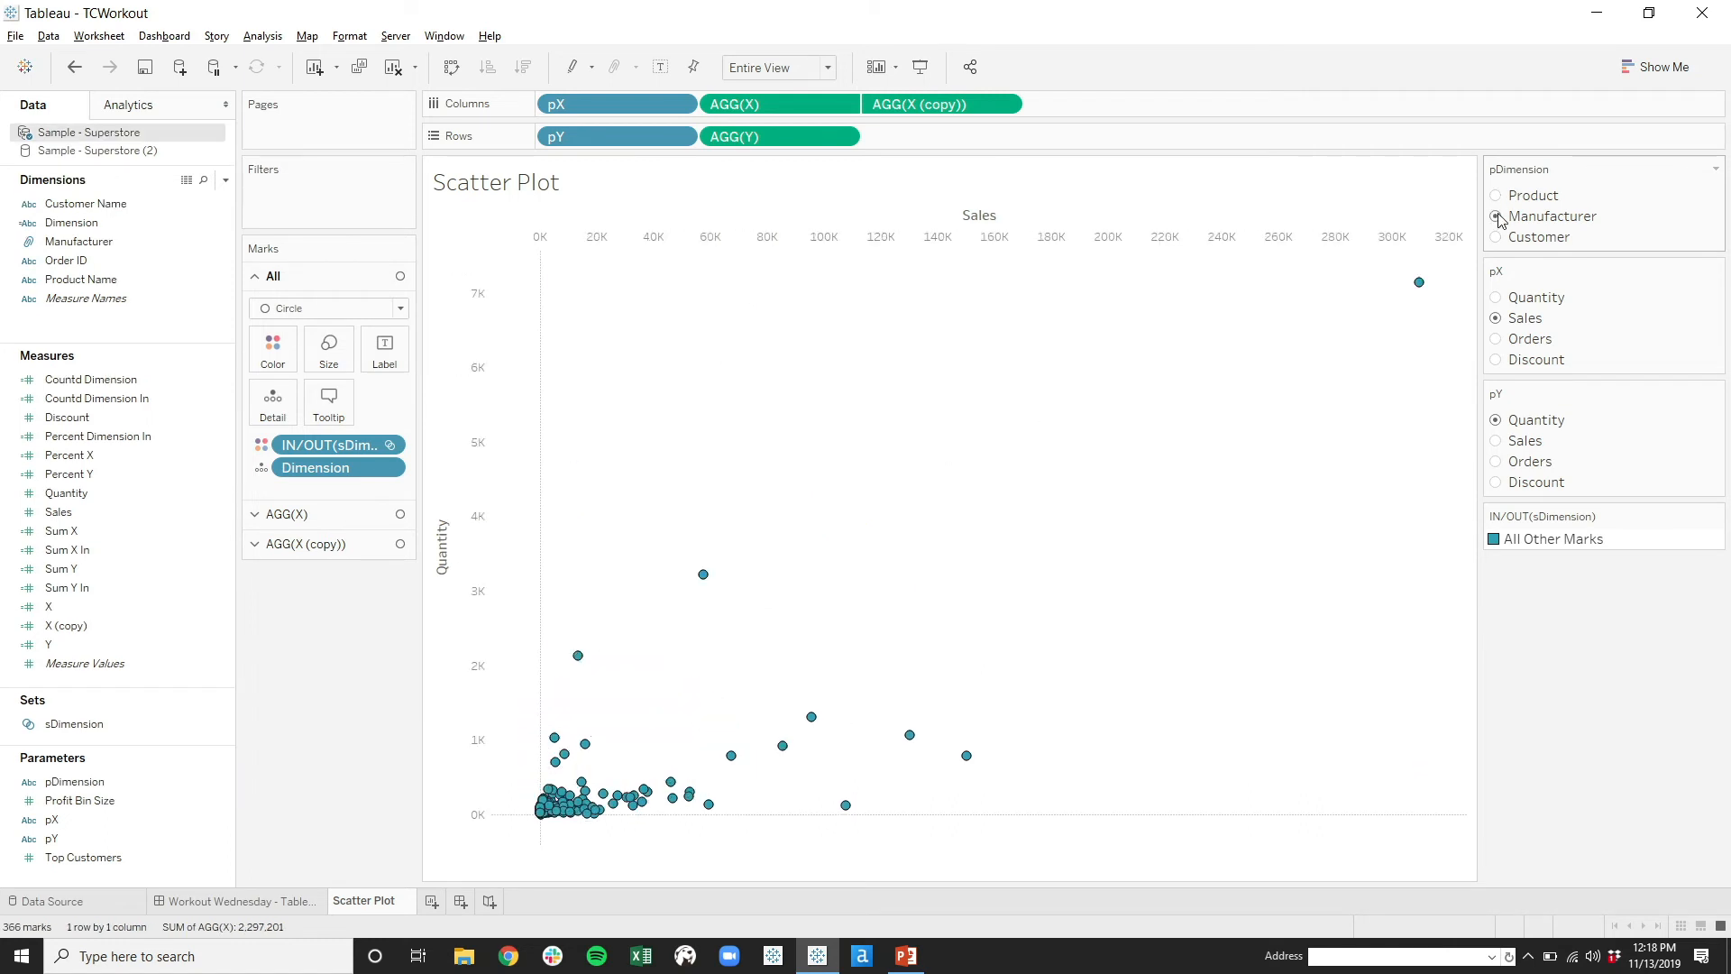
pyautogui.click(1498, 238)
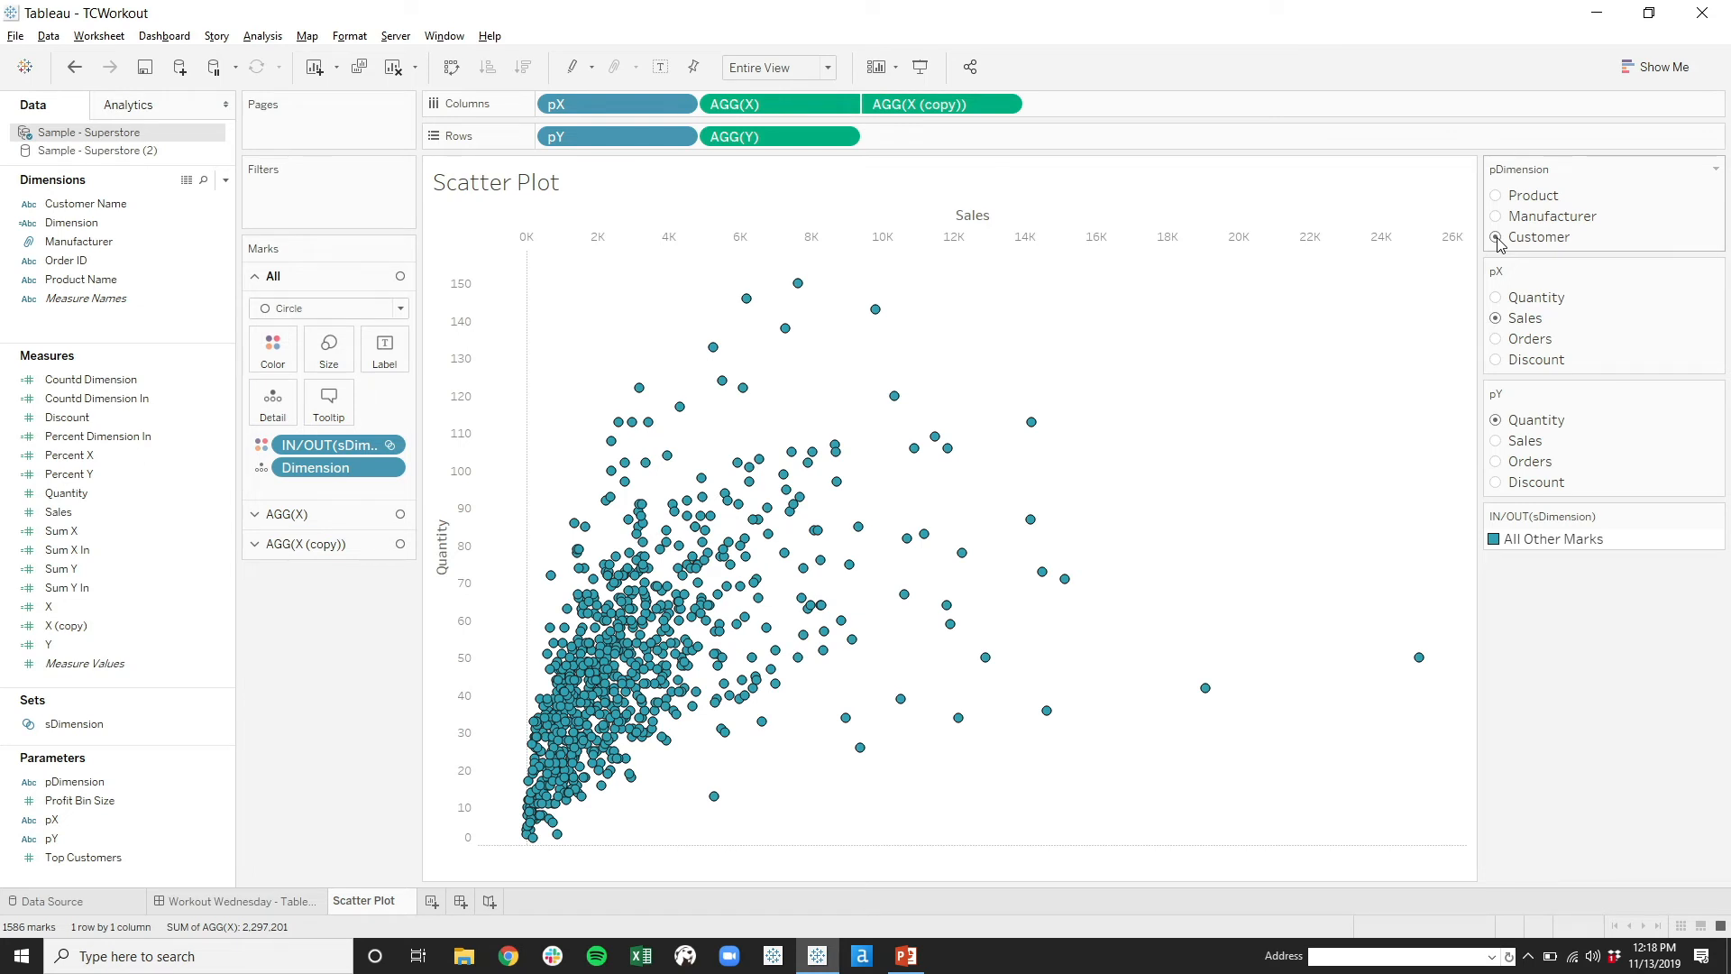
pyautogui.moveTo(595, 629)
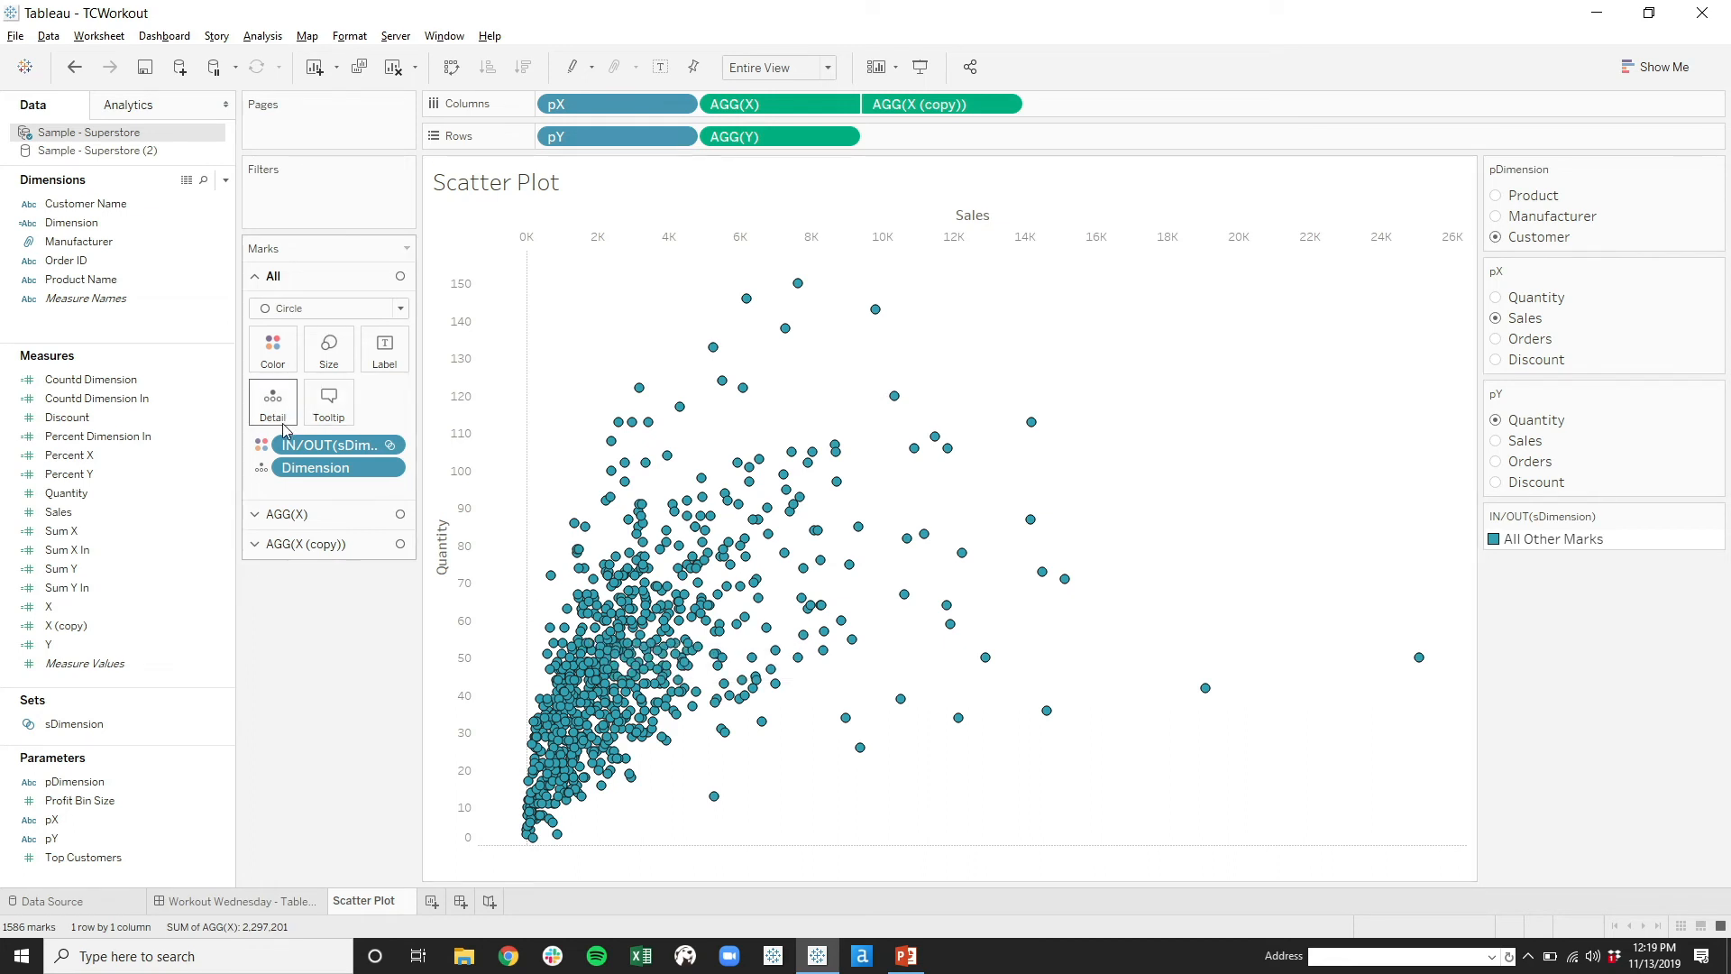
# Review the CASE formula of the Dimension calculated field and close it without edits
pyautogui.rightClick(102, 226)
pyautogui.click(162, 346)
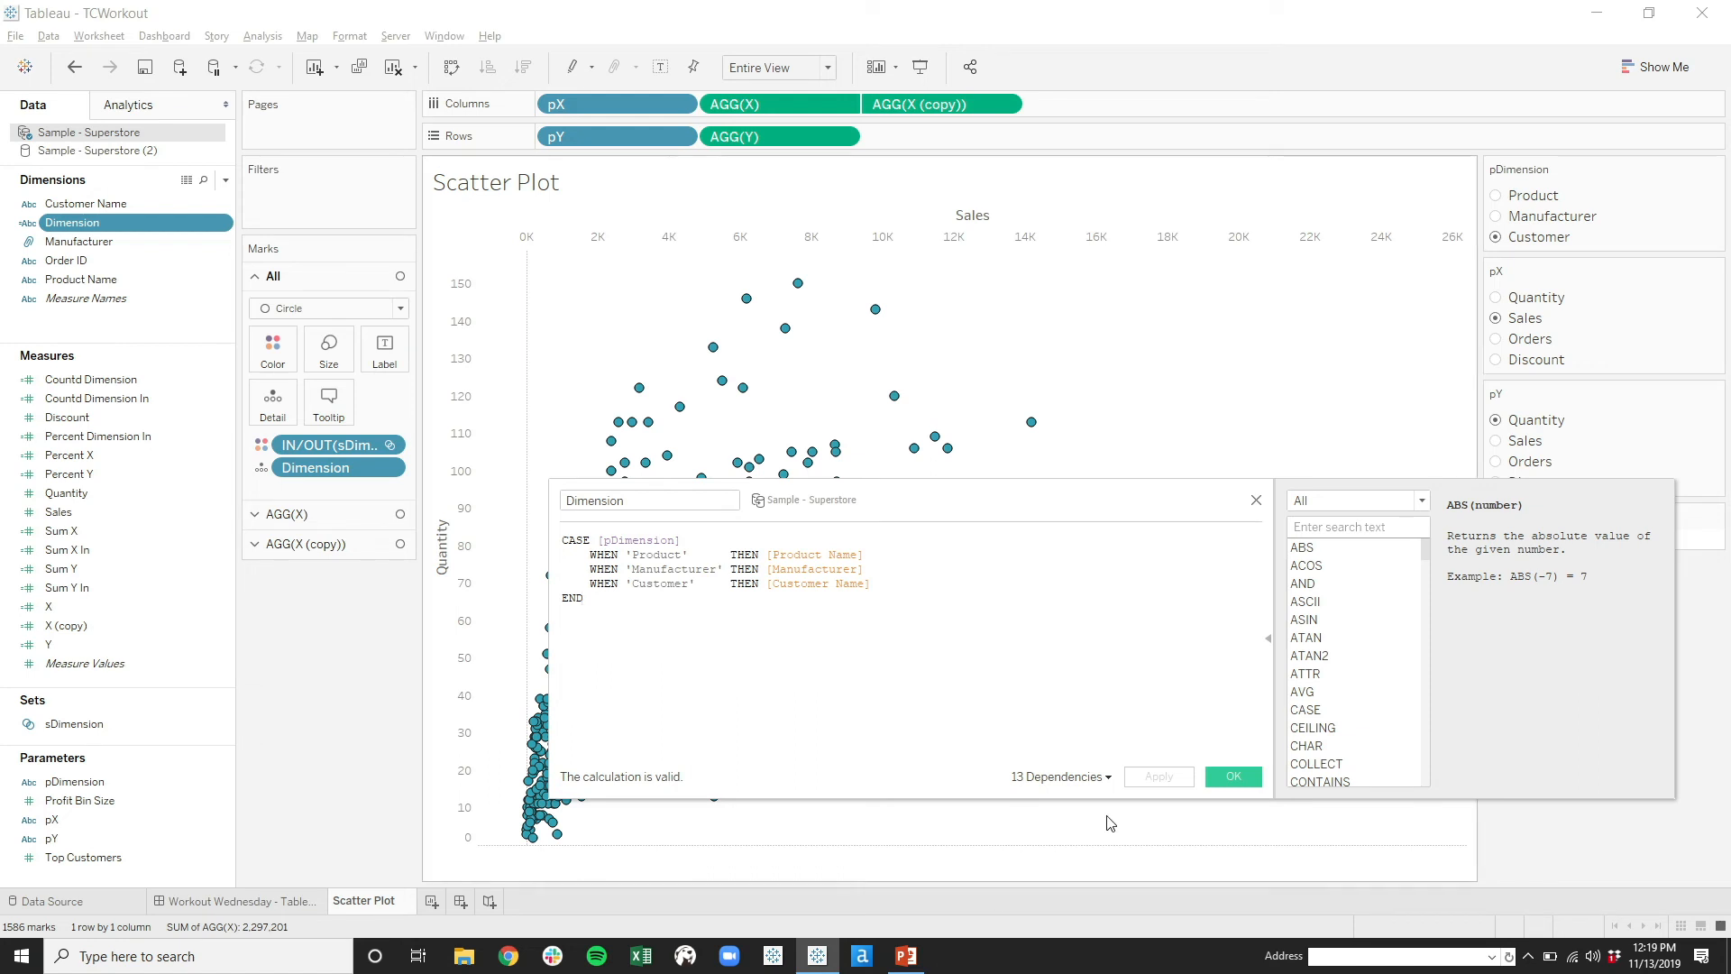
pyautogui.click(1233, 776)
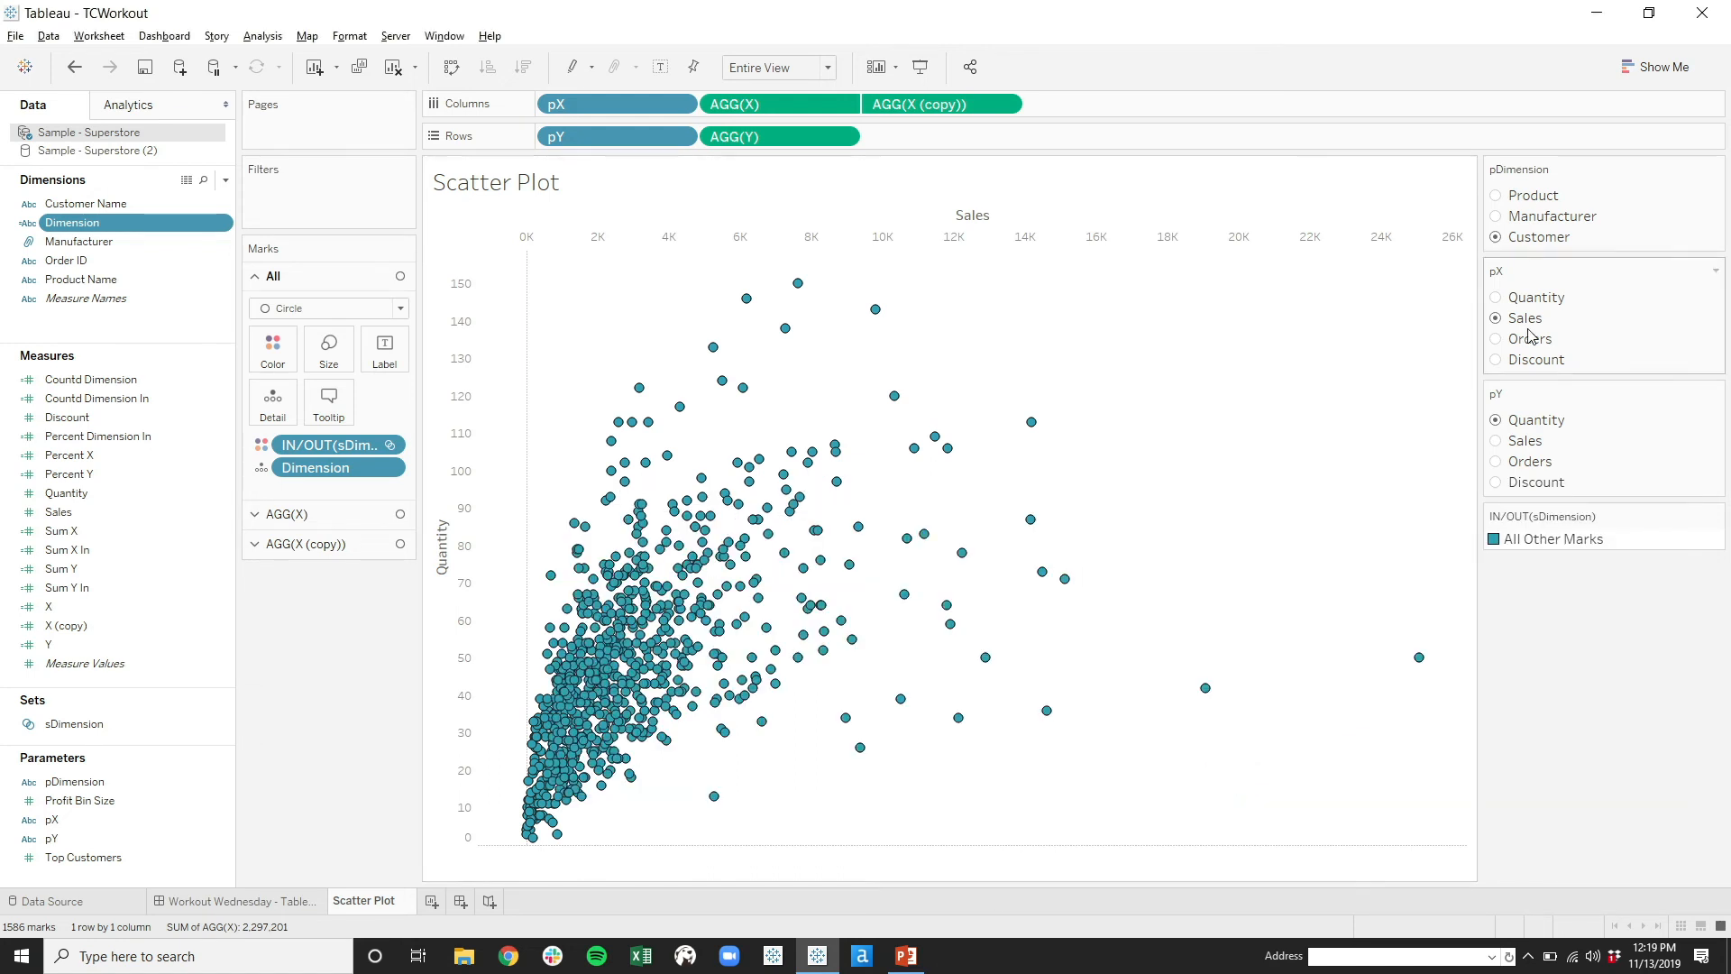
# Switch the pDimension parameter to Manufacturer and on to Product
pyautogui.click(1498, 217)
pyautogui.click(1496, 196)
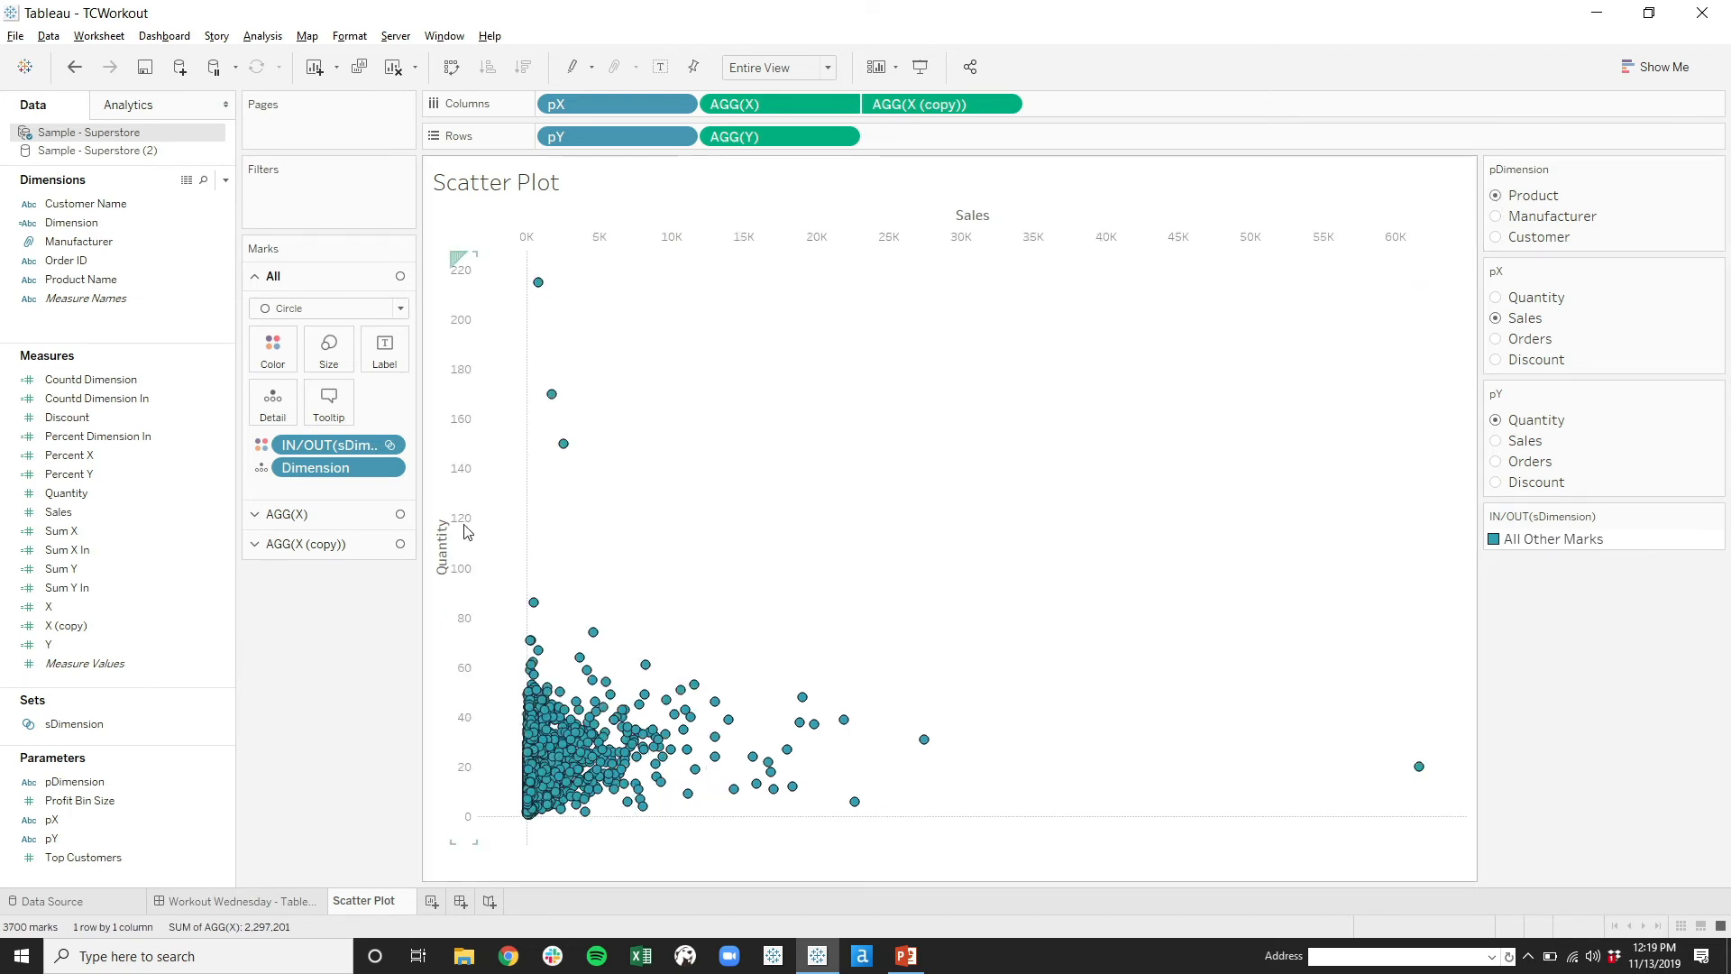
# Review the CASE formula of the X calculated field, including its pX parameter reference, and close it without edits
pyautogui.rightClick(58, 606)
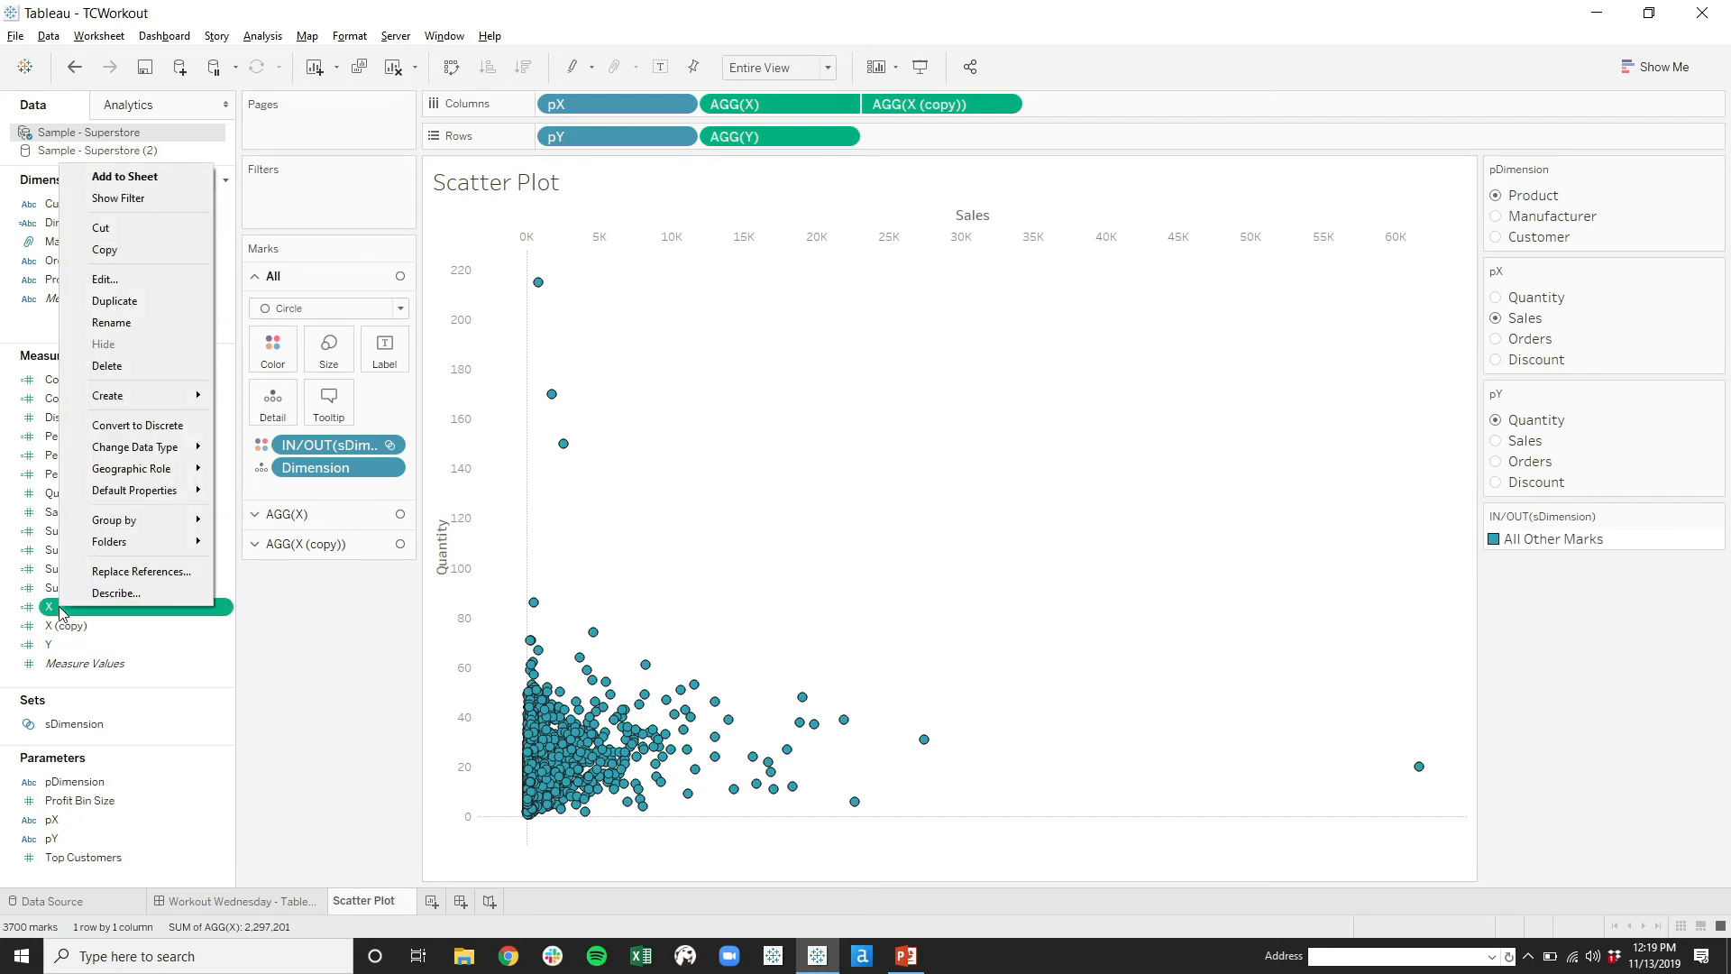
pyautogui.click(141, 285)
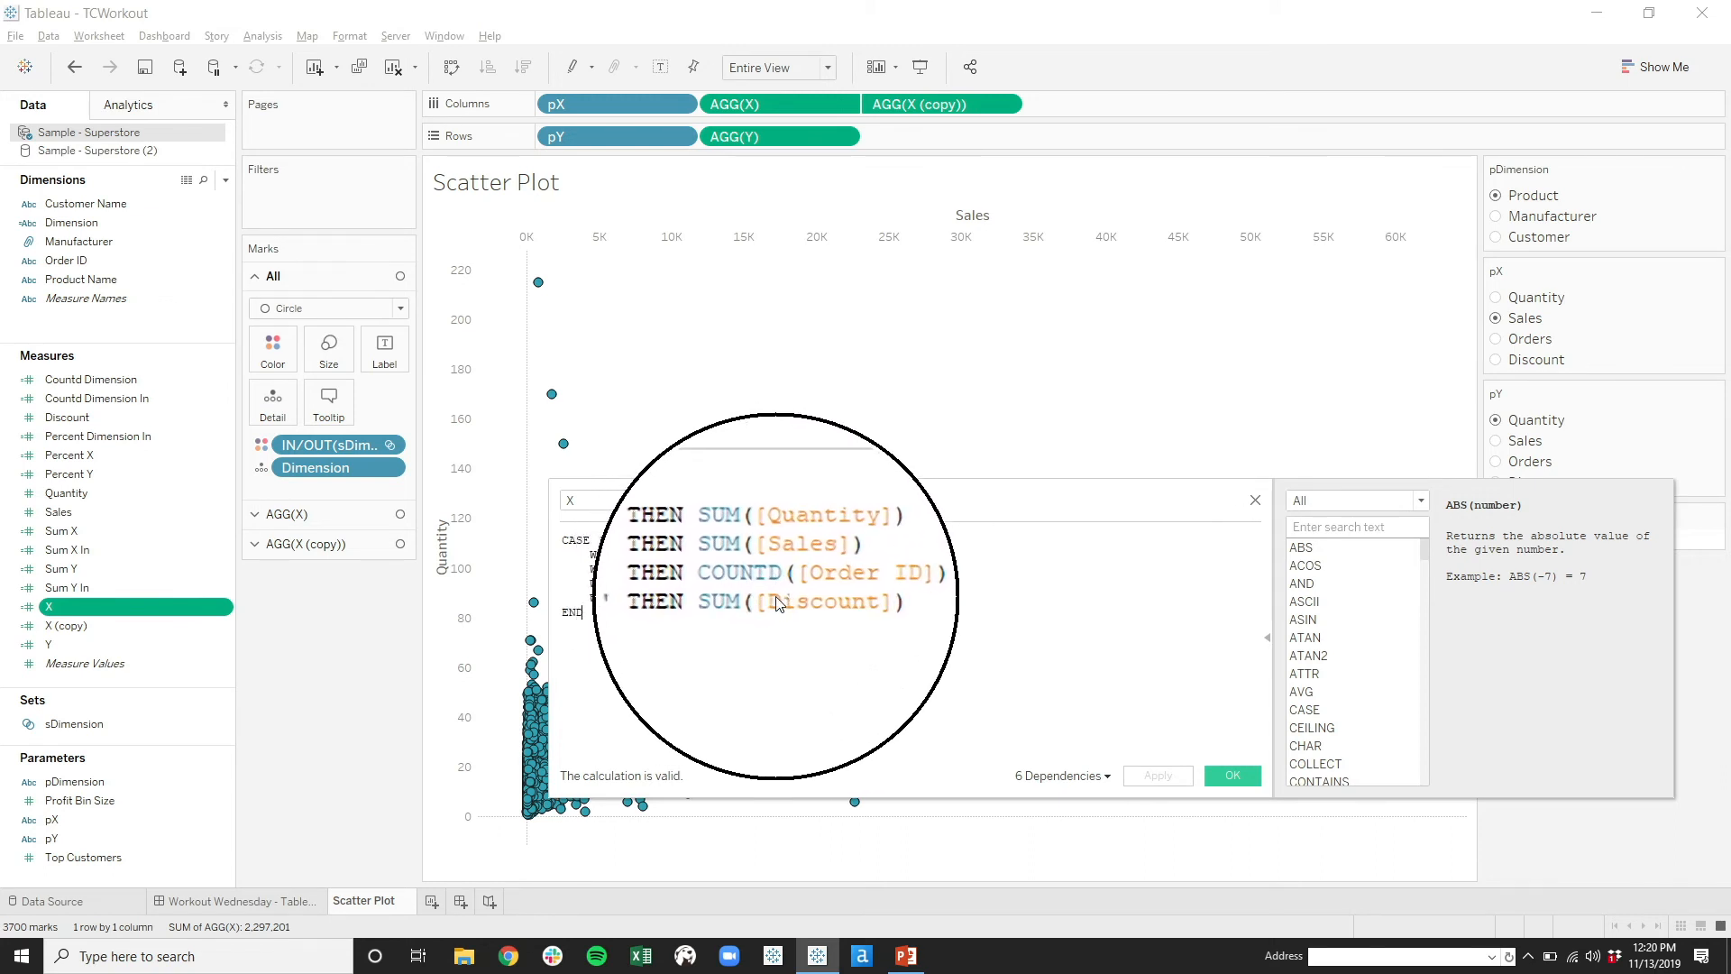
pyautogui.press('Escape')
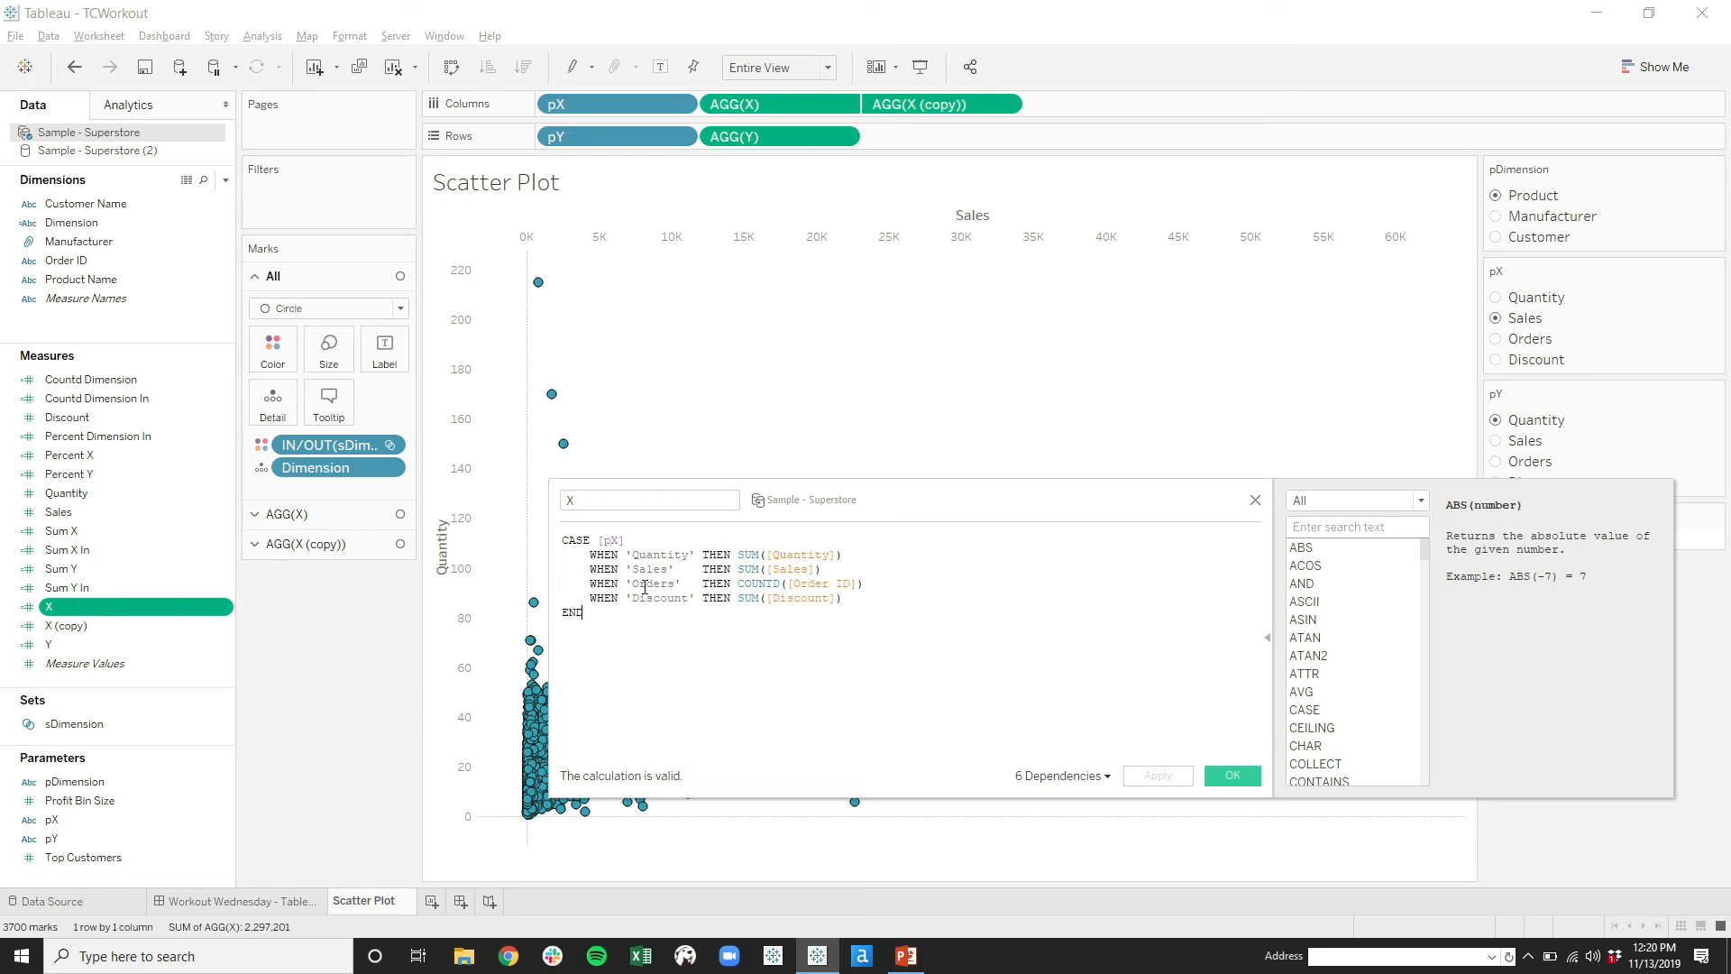
pyautogui.click(621, 542)
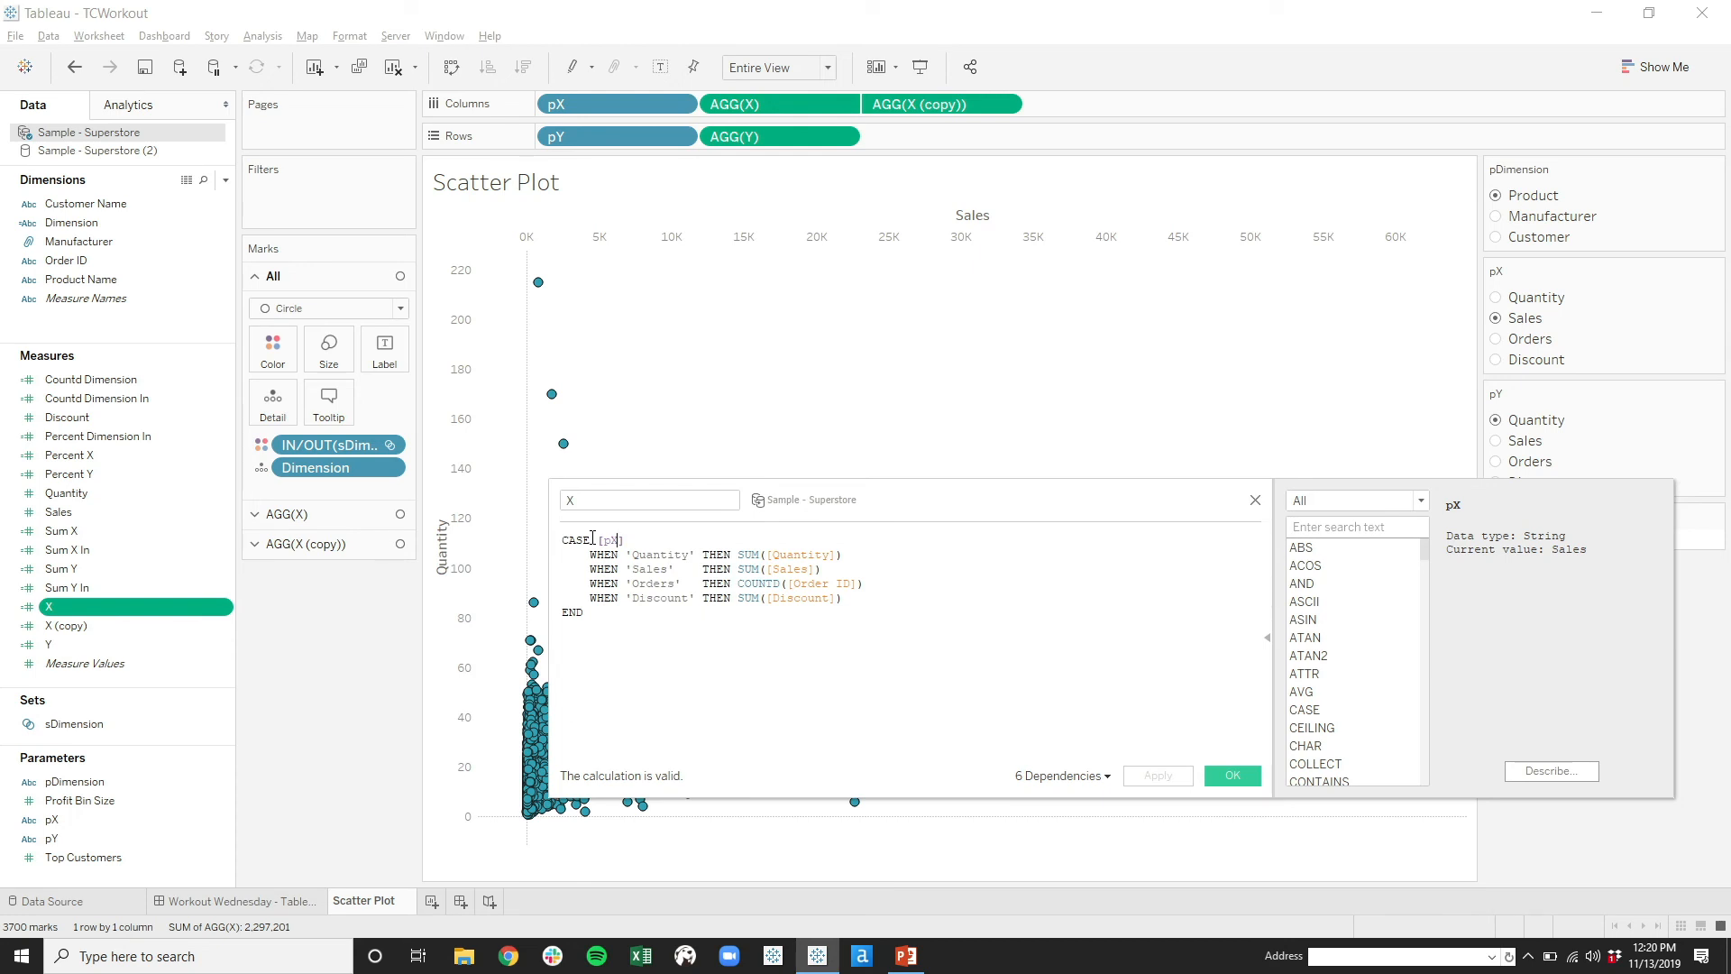
pyautogui.click(1238, 773)
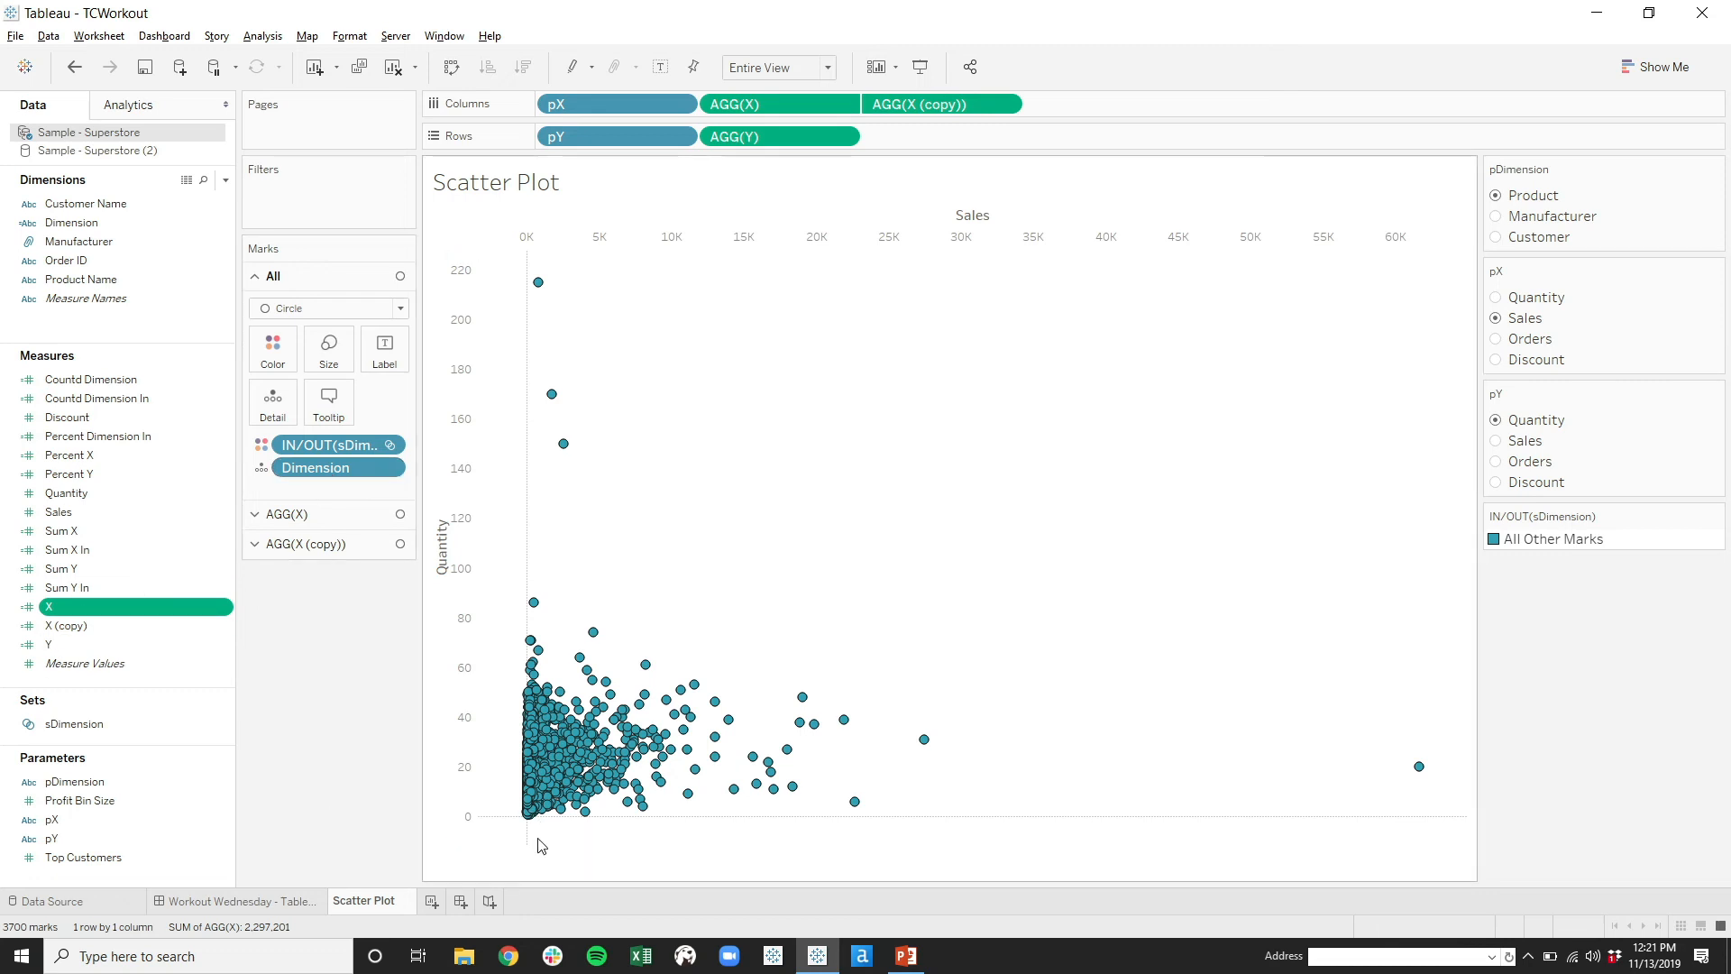
# Examine both horizontal axes of the scatter plot and the Synchronize Axis option of the lower one
pyautogui.click(635, 867)
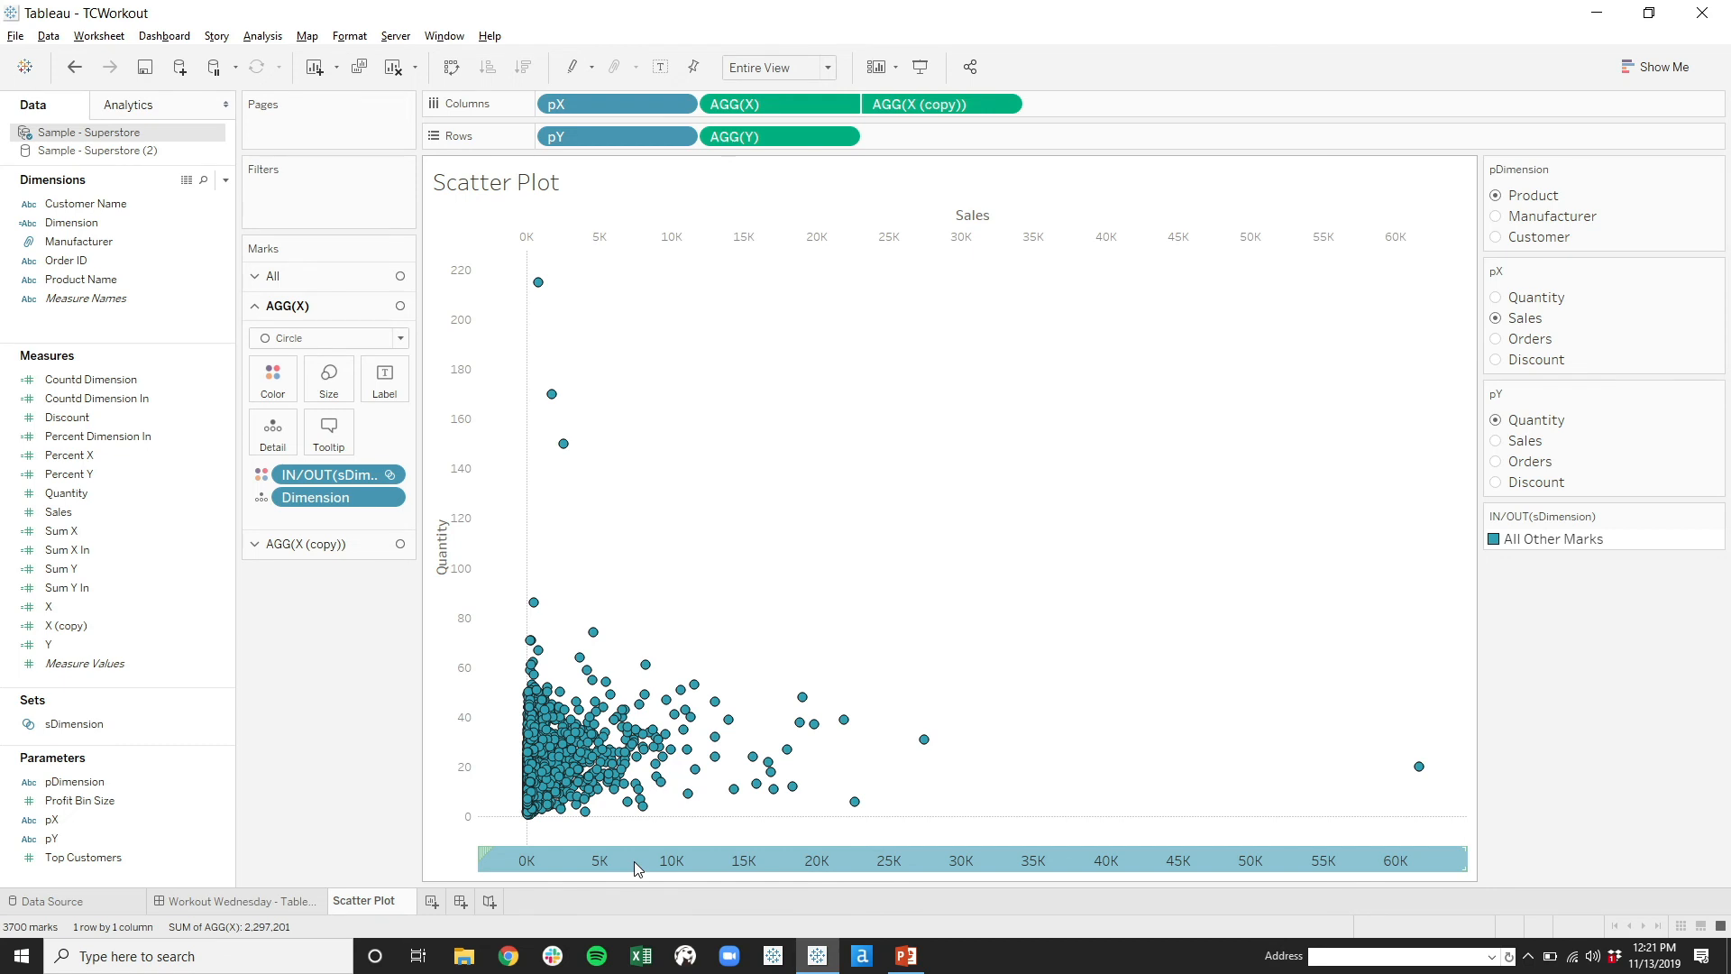
pyautogui.rightClick(844, 851)
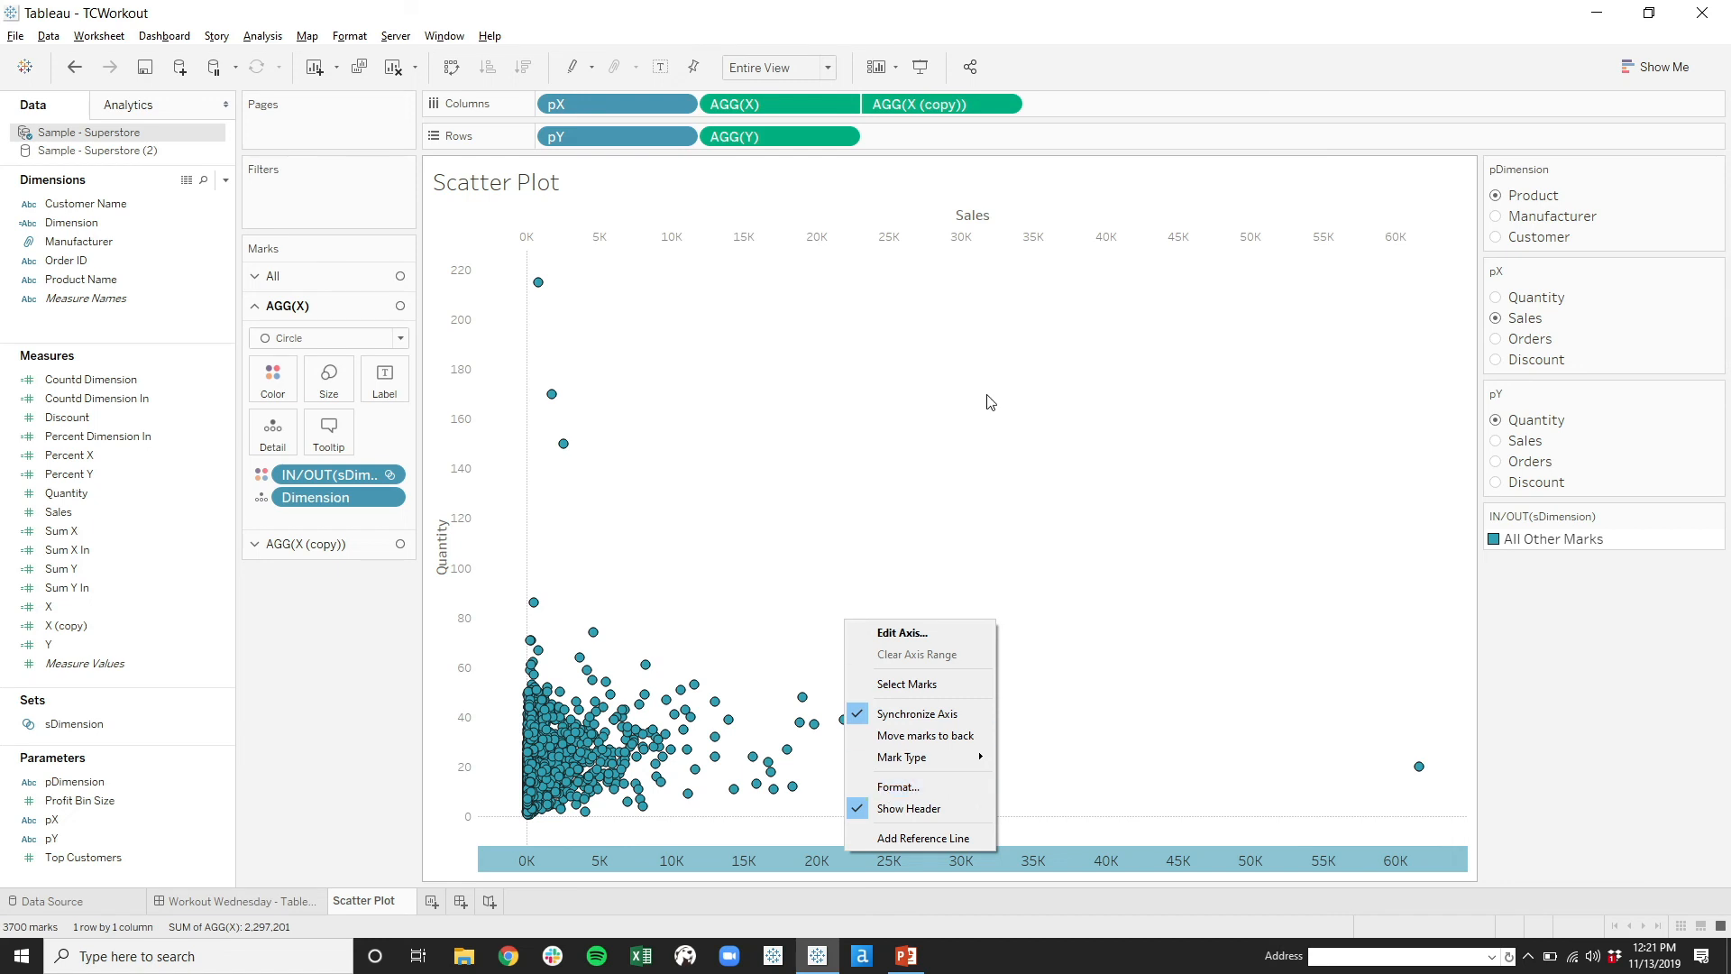
pyautogui.click(897, 245)
pyautogui.click(897, 245)
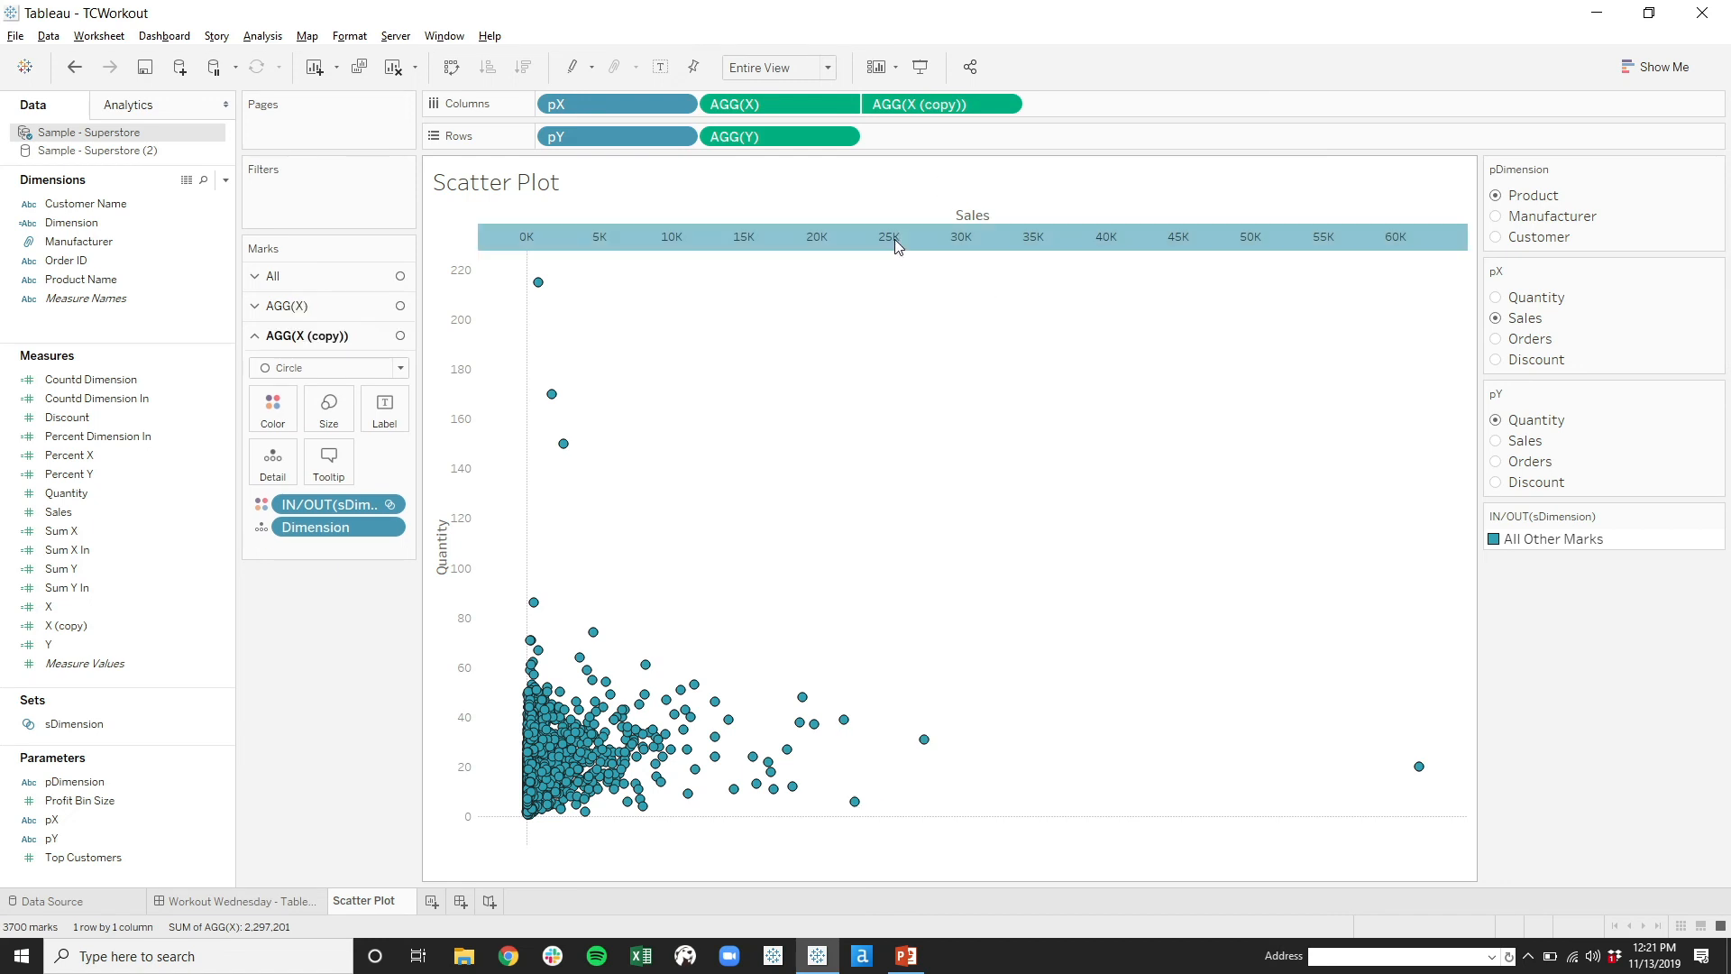
pyautogui.click(890, 258)
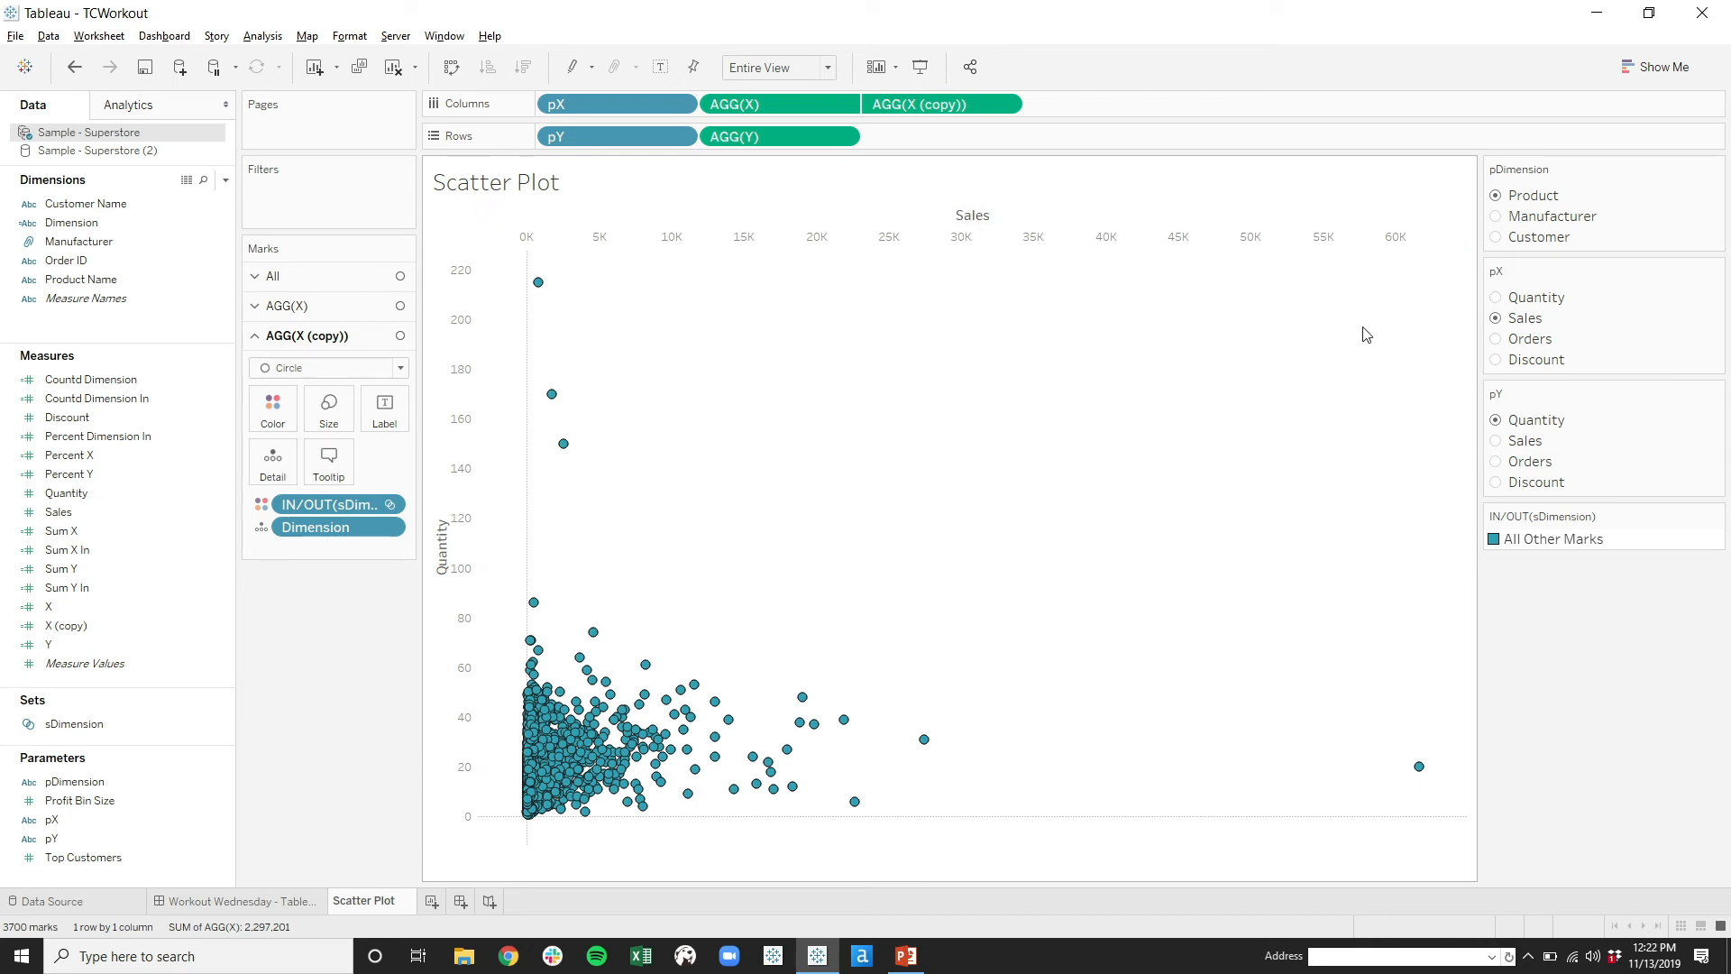
# Set the pX parameter to Orders
pyautogui.click(1495, 341)
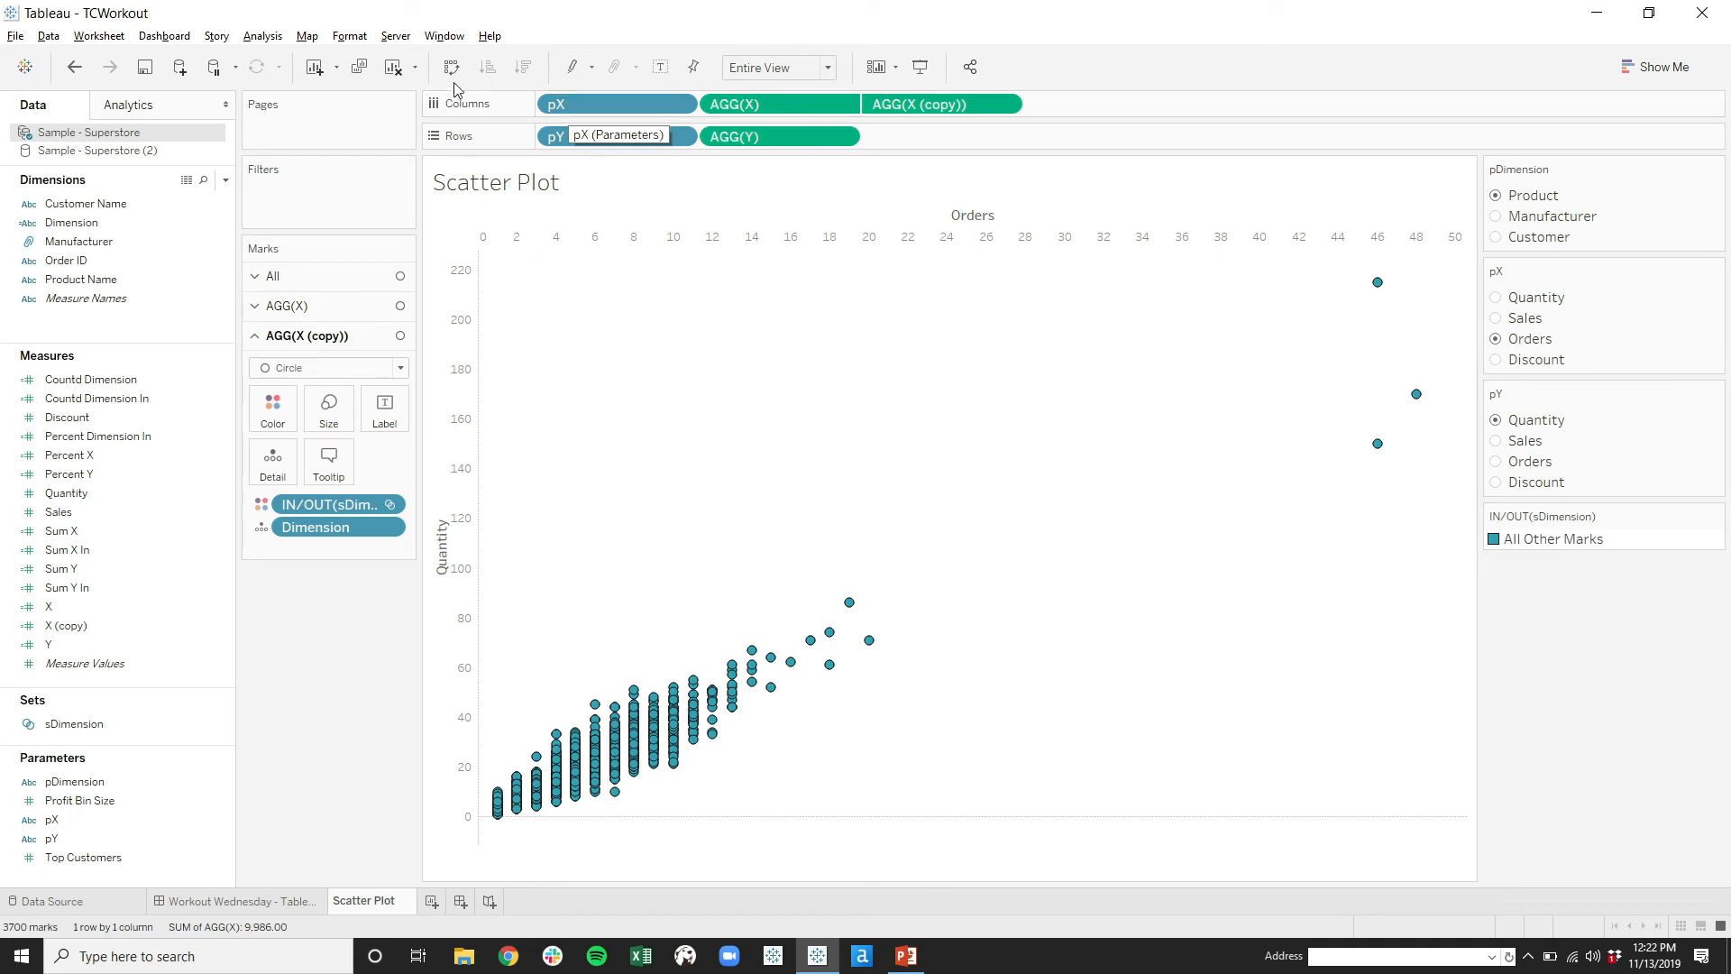
# Enable workbook highlighting and select the cluster of marks between about 9 and 20 orders
pyautogui.click(593, 69)
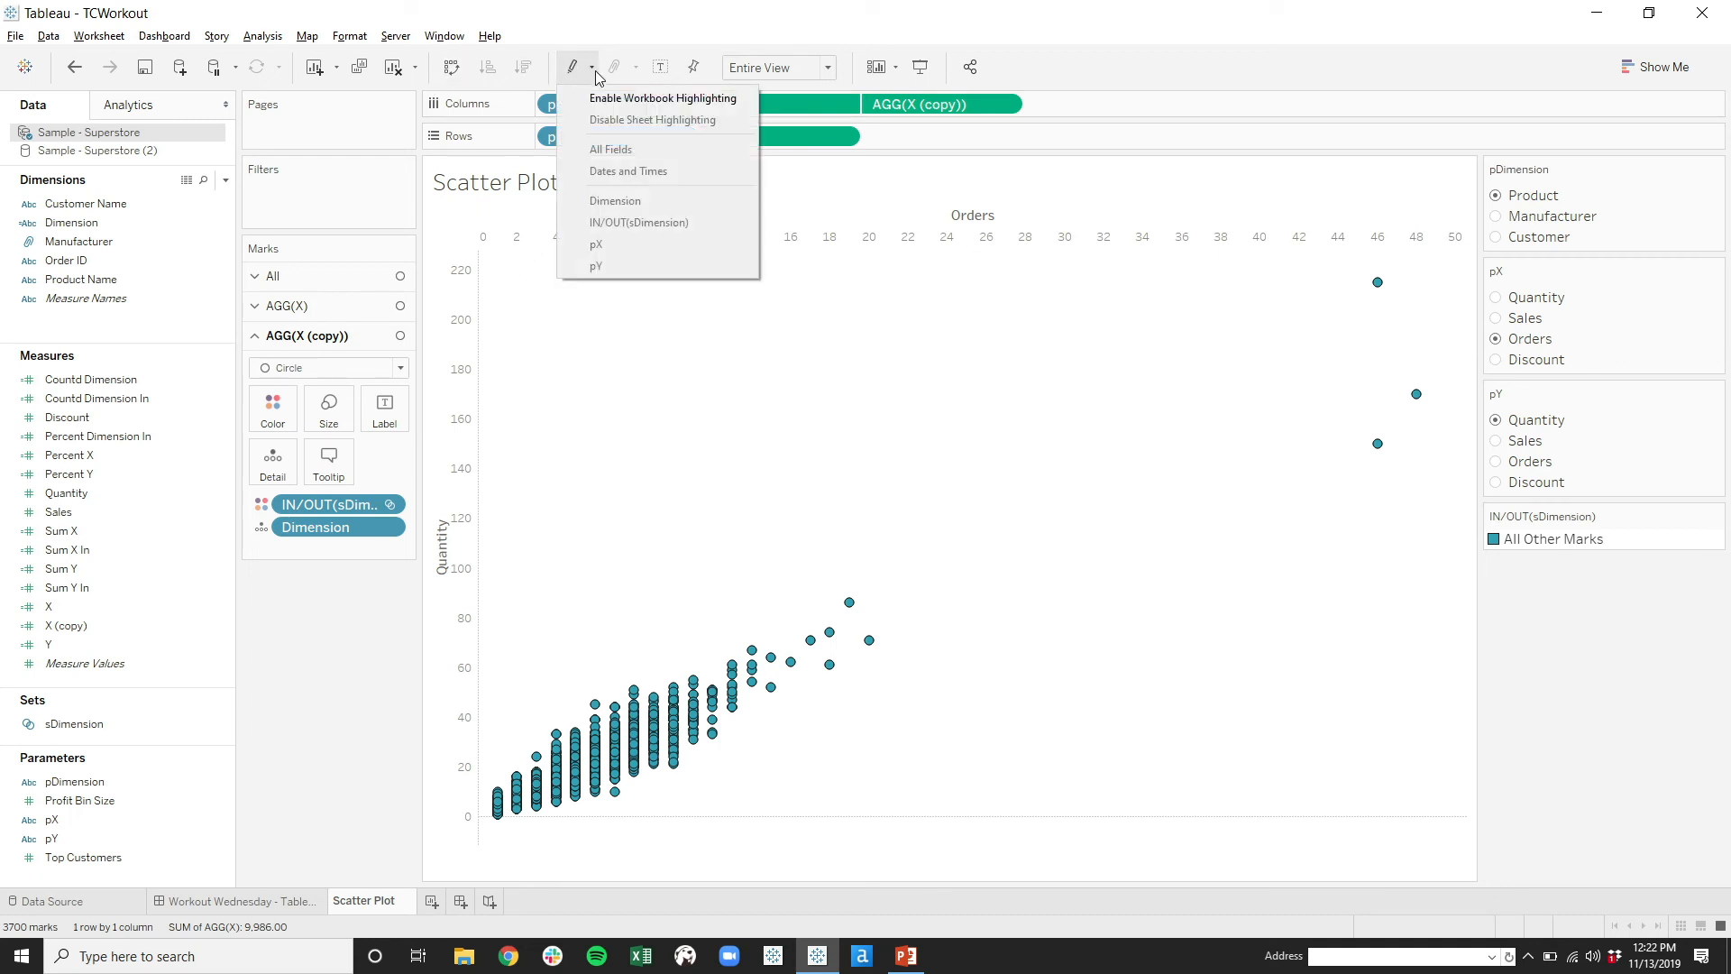
pyautogui.click(594, 92)
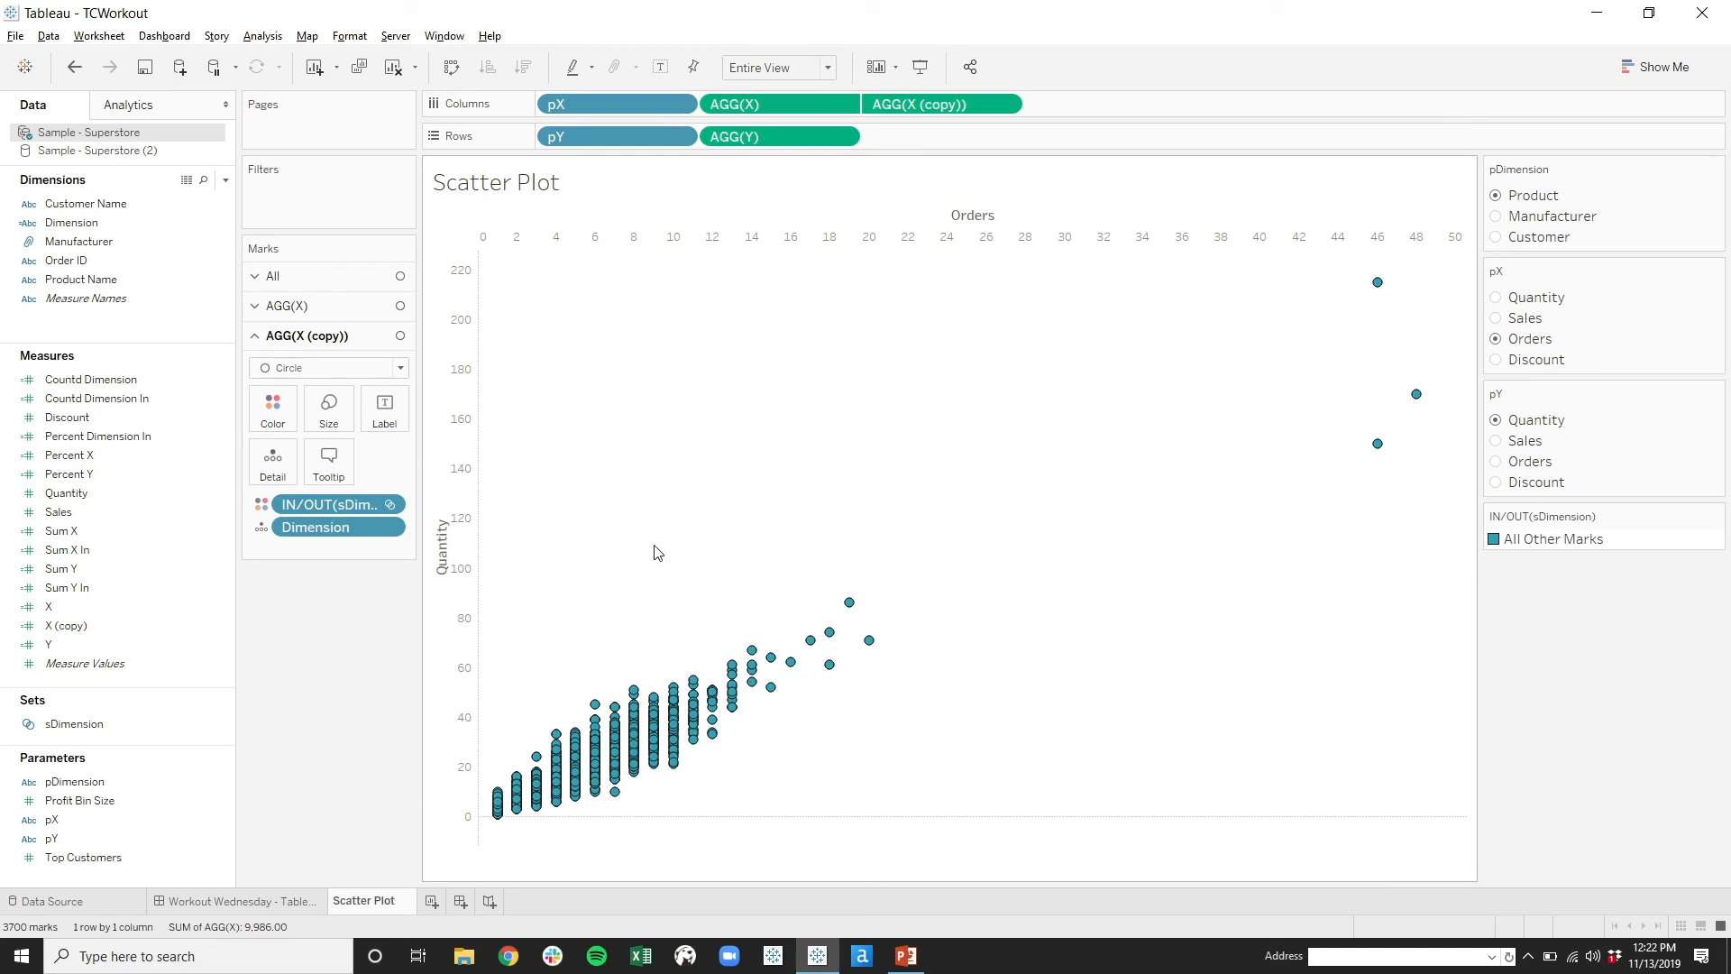
pyautogui.moveTo(653, 544); pyautogui.dragTo(927, 740)
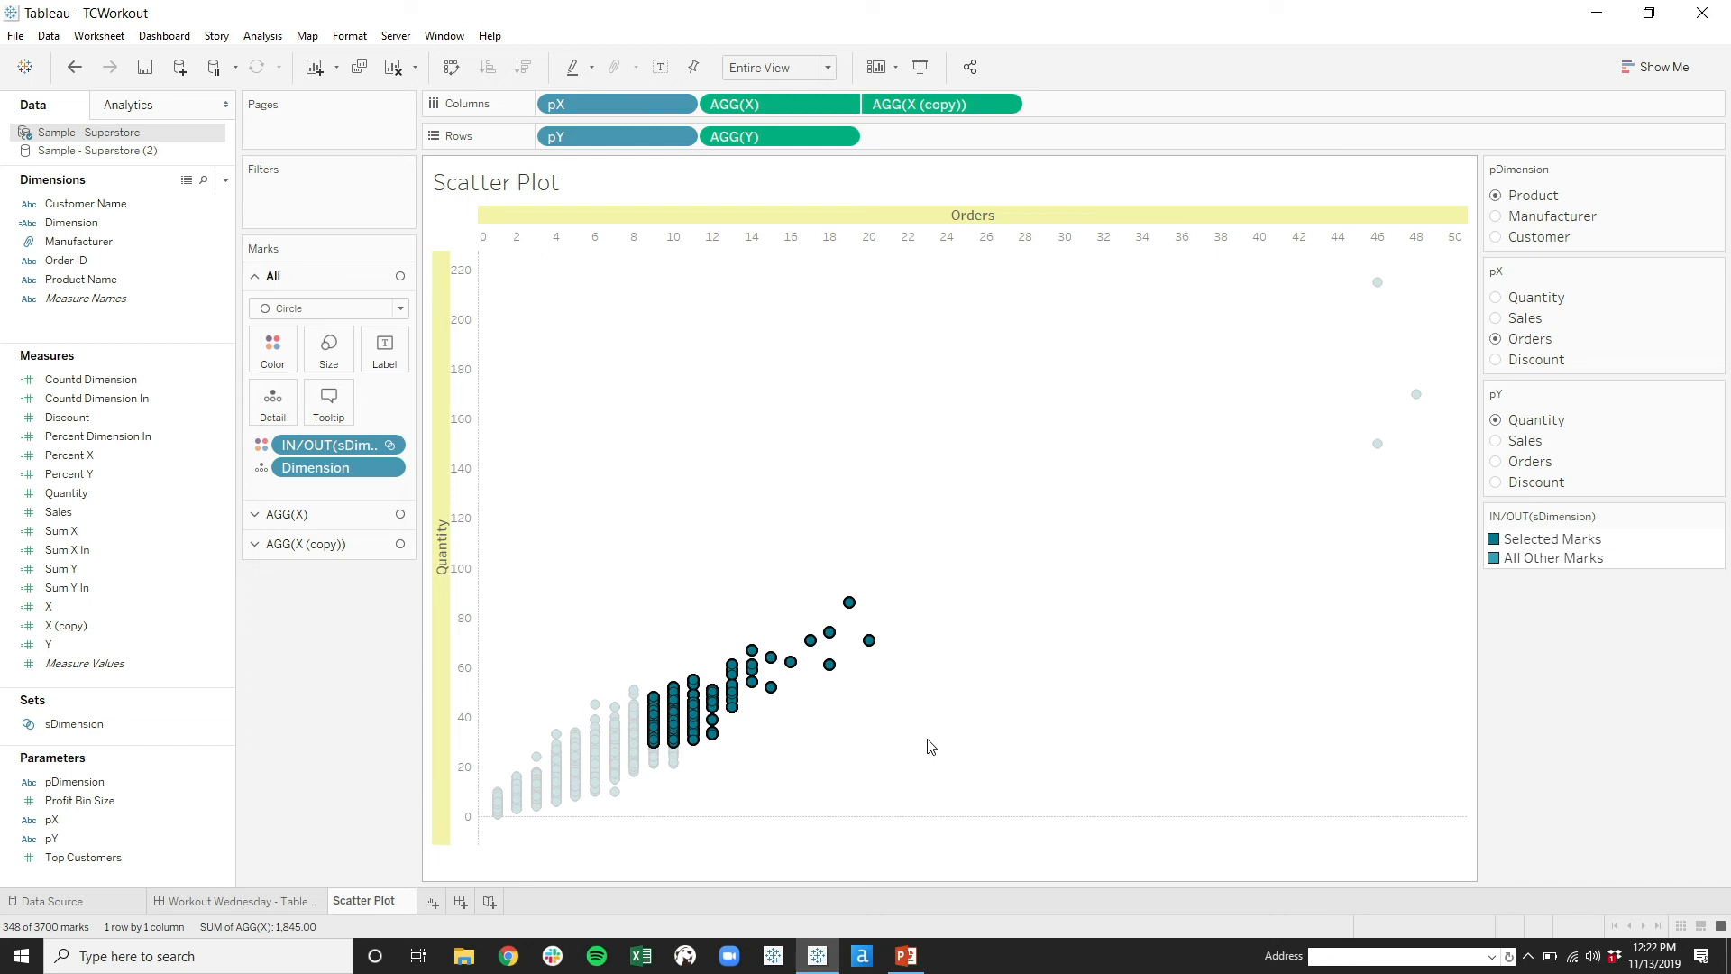
# Disable workbook highlighting and clear the mark selection in the scatter plot
pyautogui.click(591, 68)
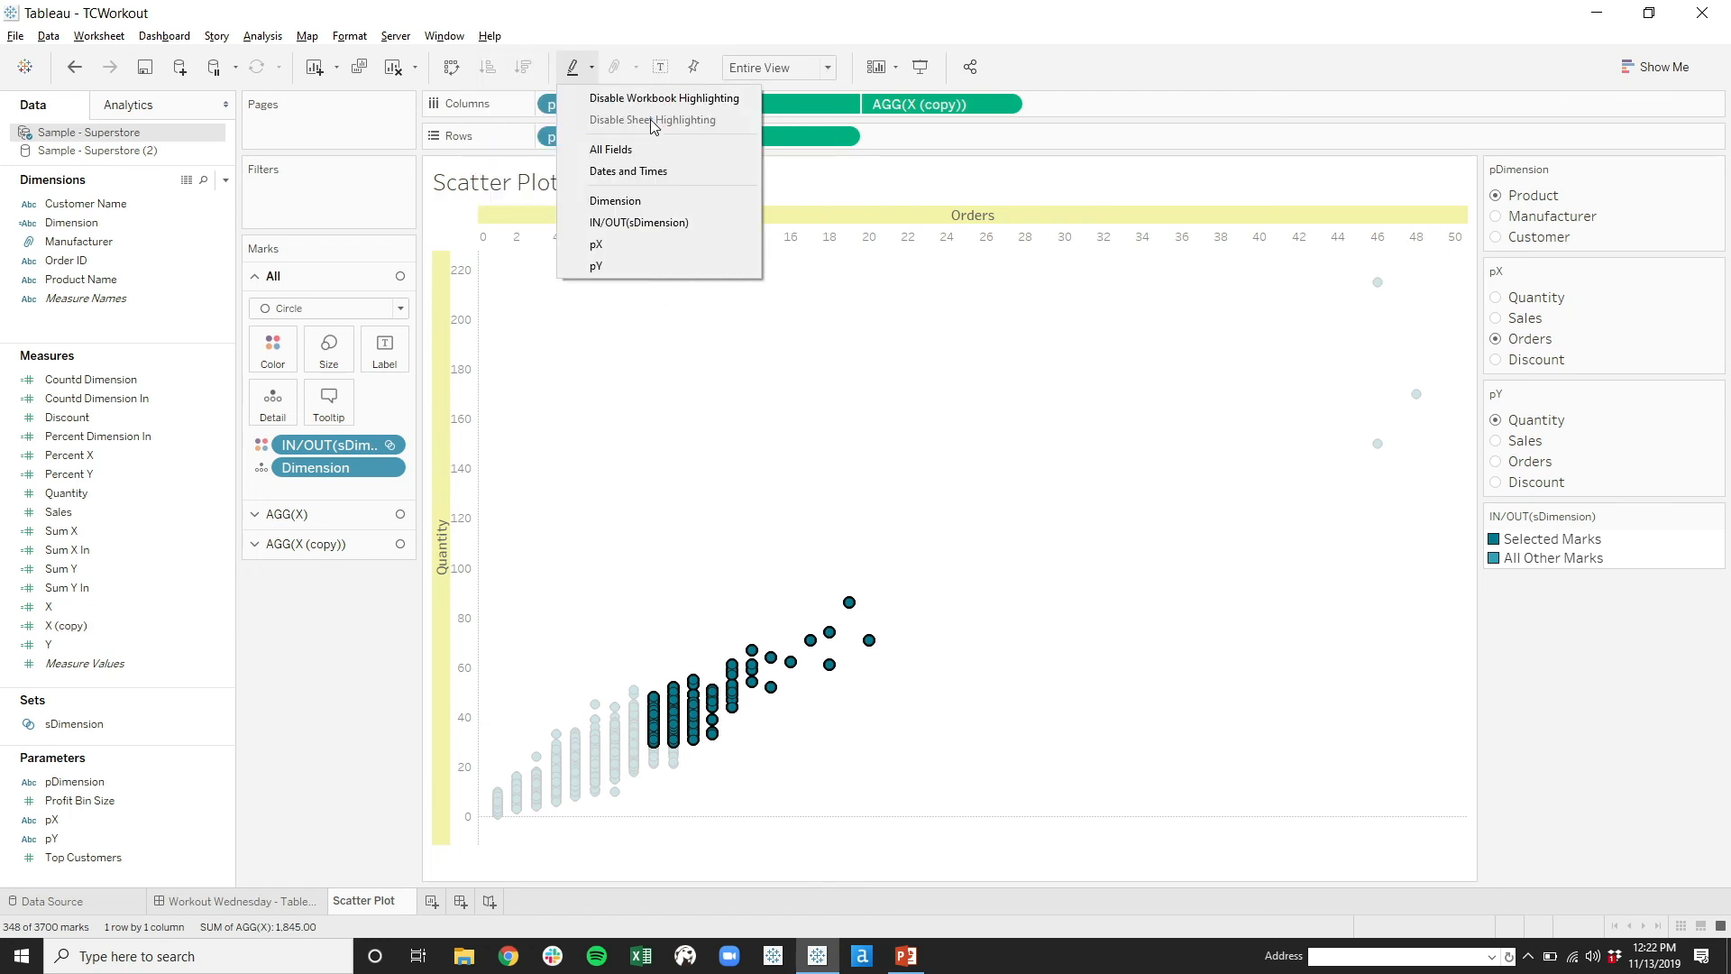
pyautogui.click(648, 94)
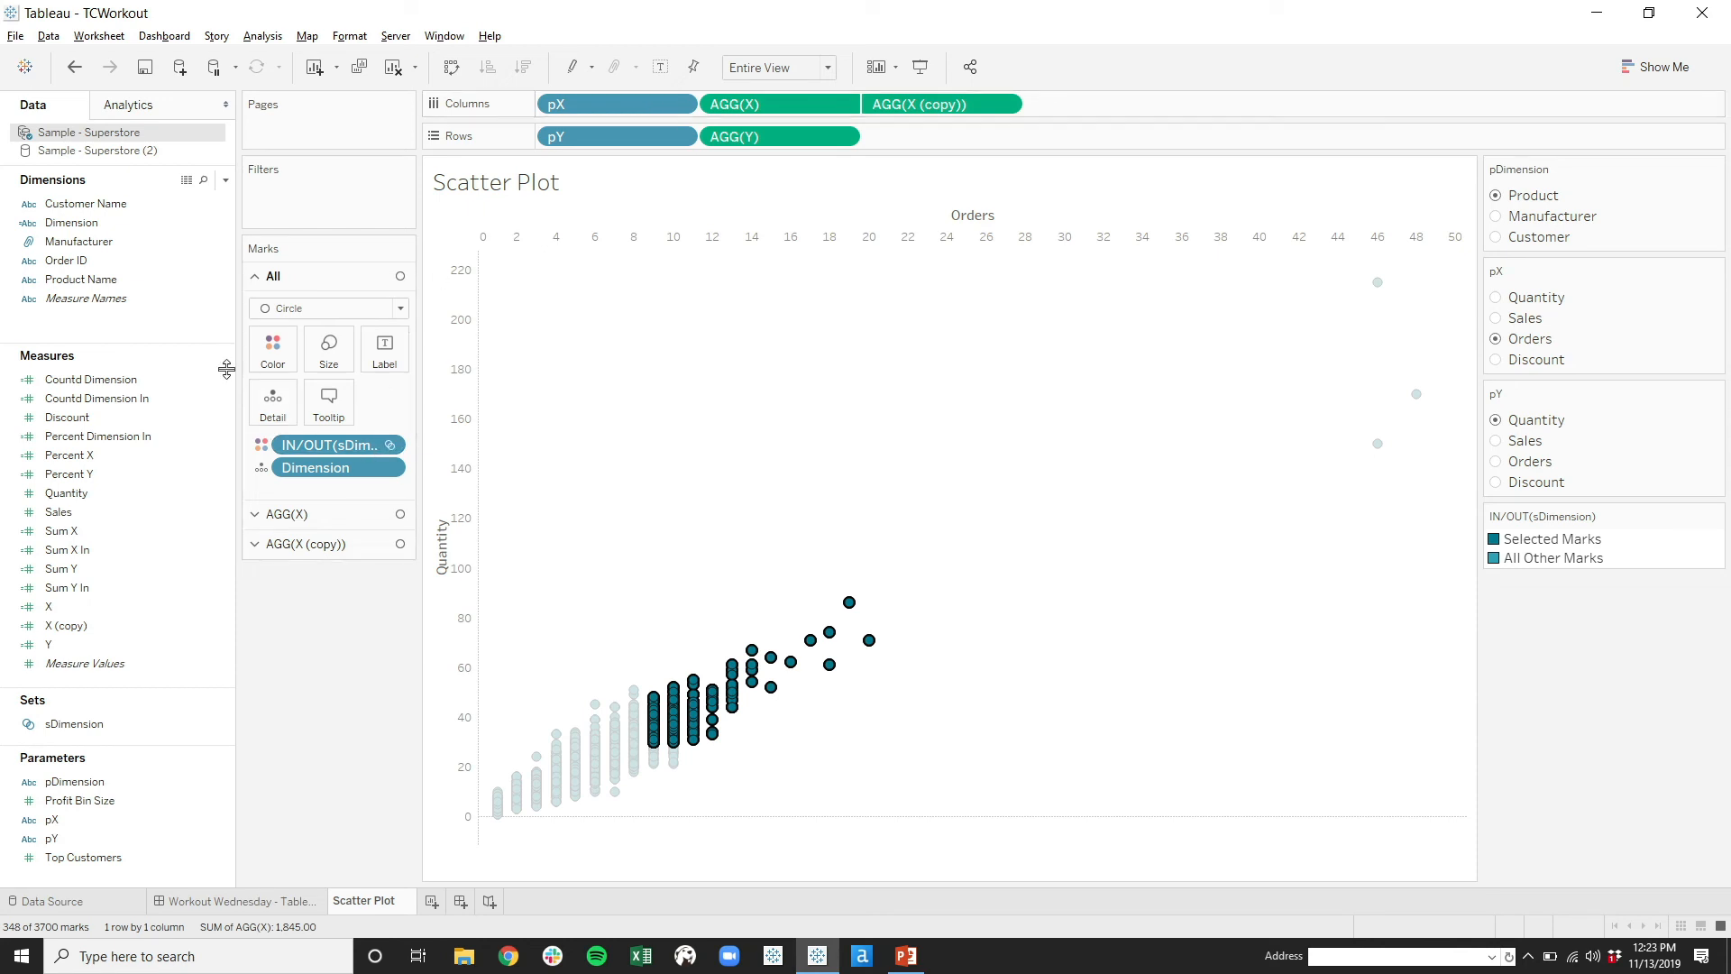
pyautogui.press('Escape')
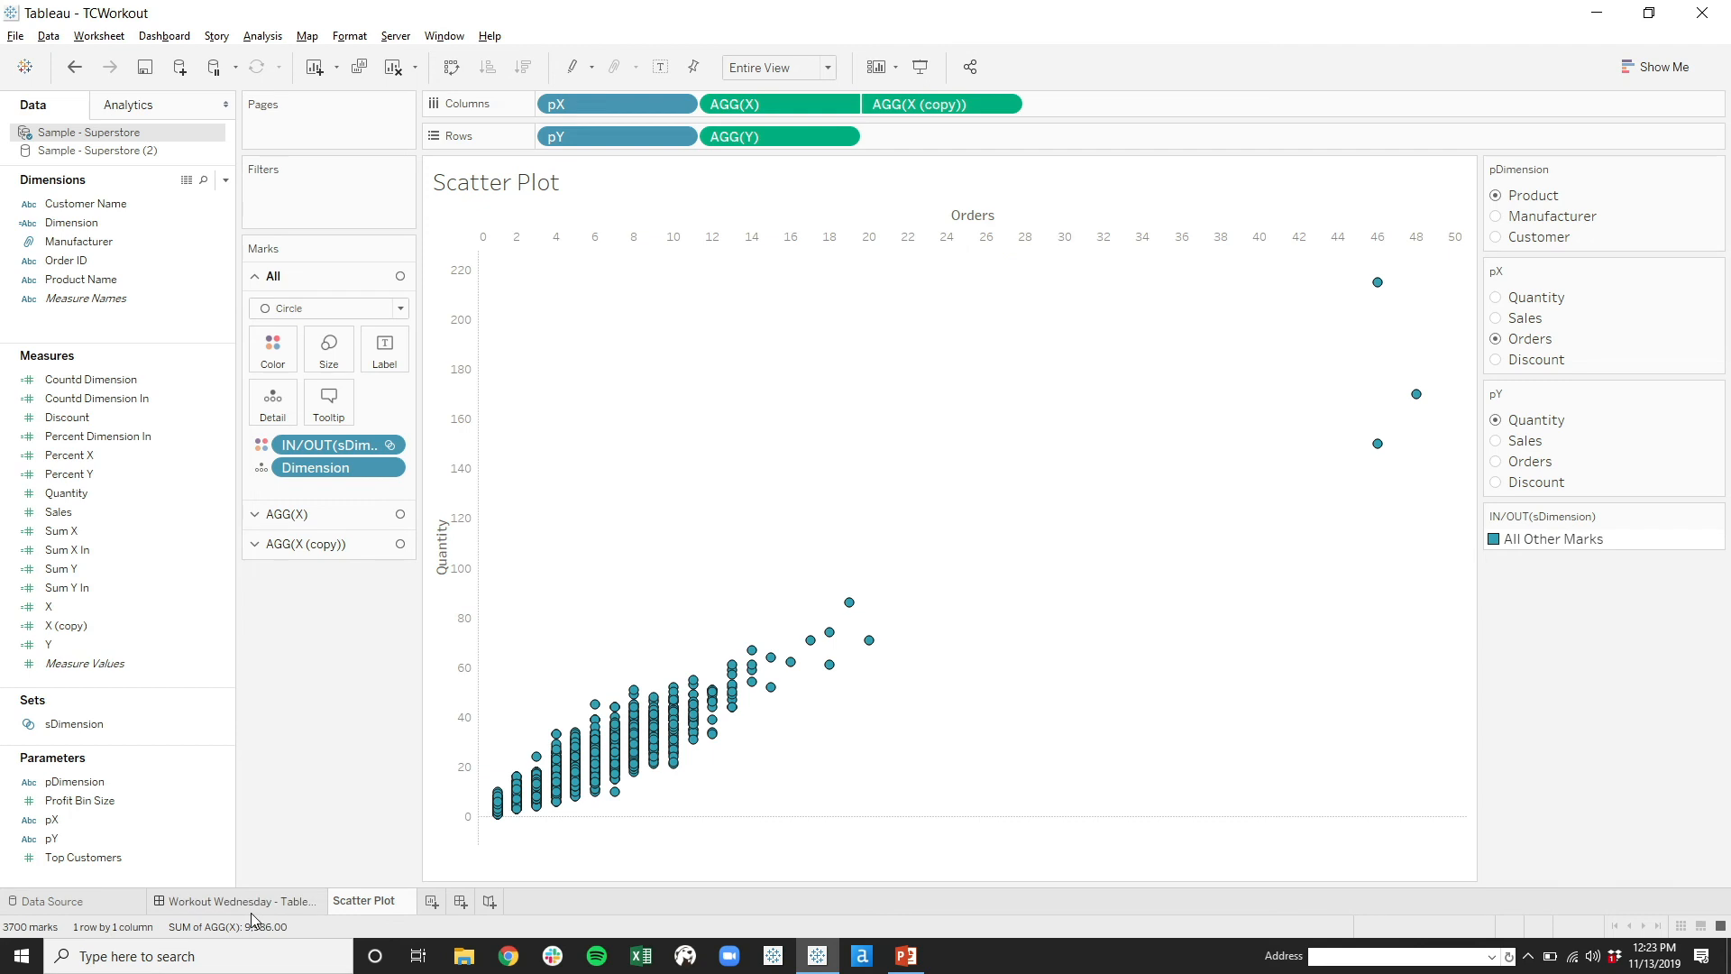
# Preview creating a set from the Dimension field with the Select from list option, and cancel the new set
pyautogui.moveTo(252, 916)
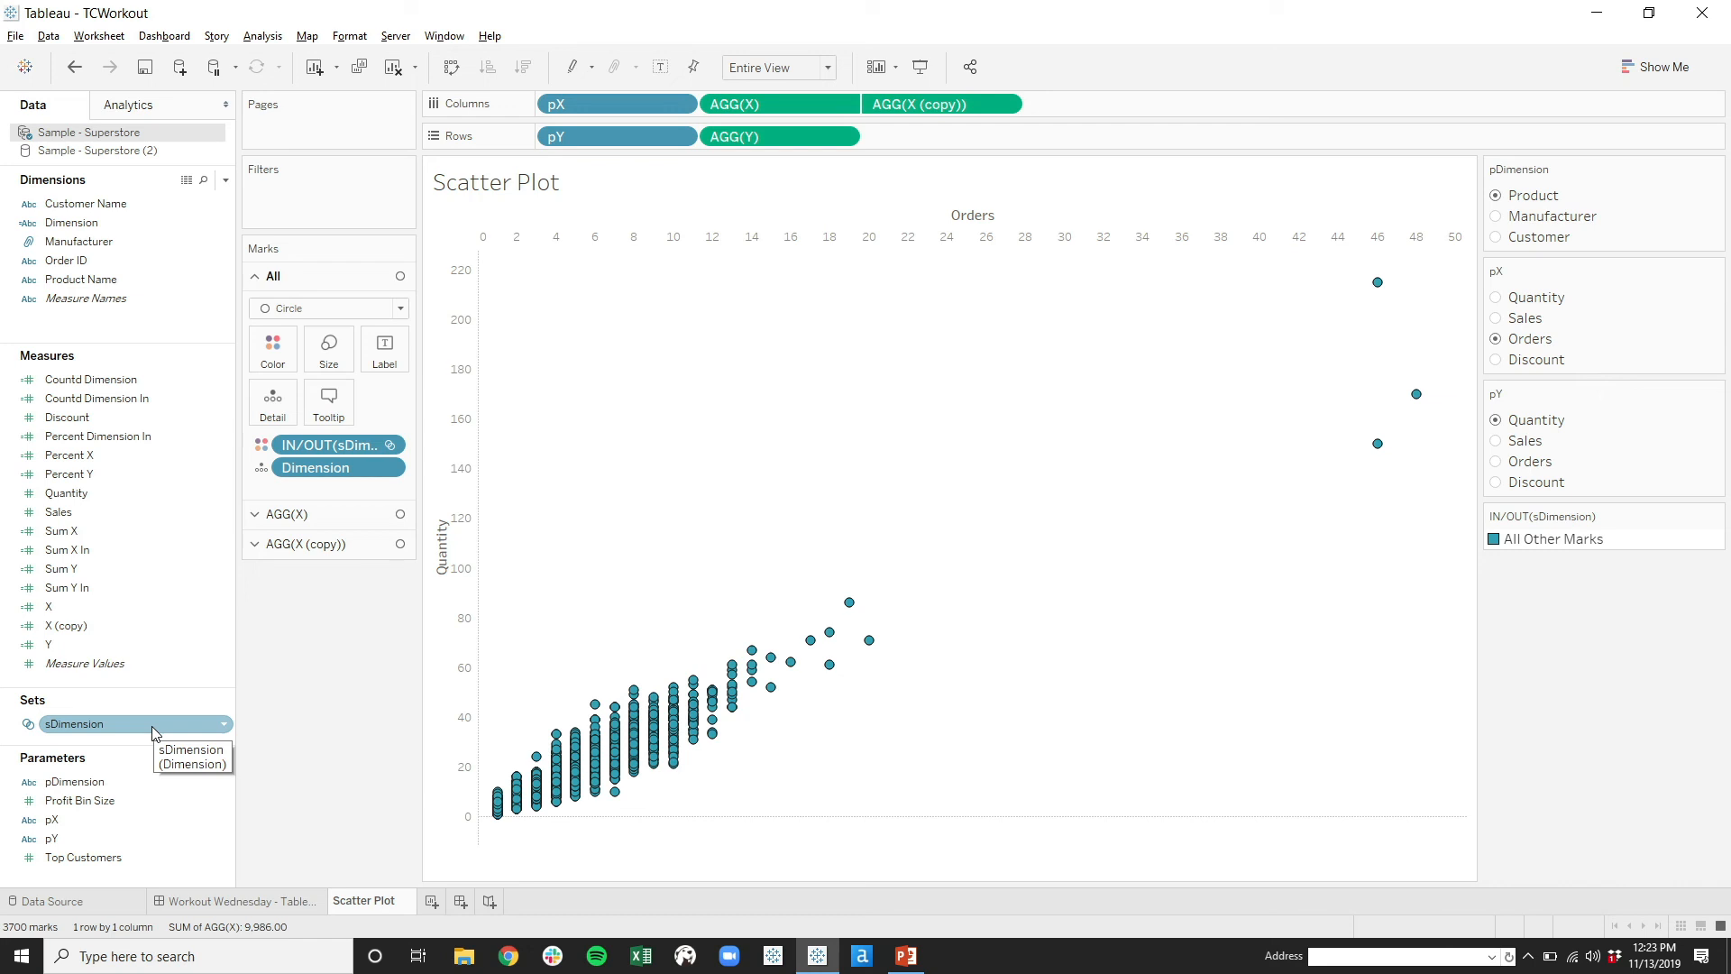
pyautogui.rightClick(155, 733)
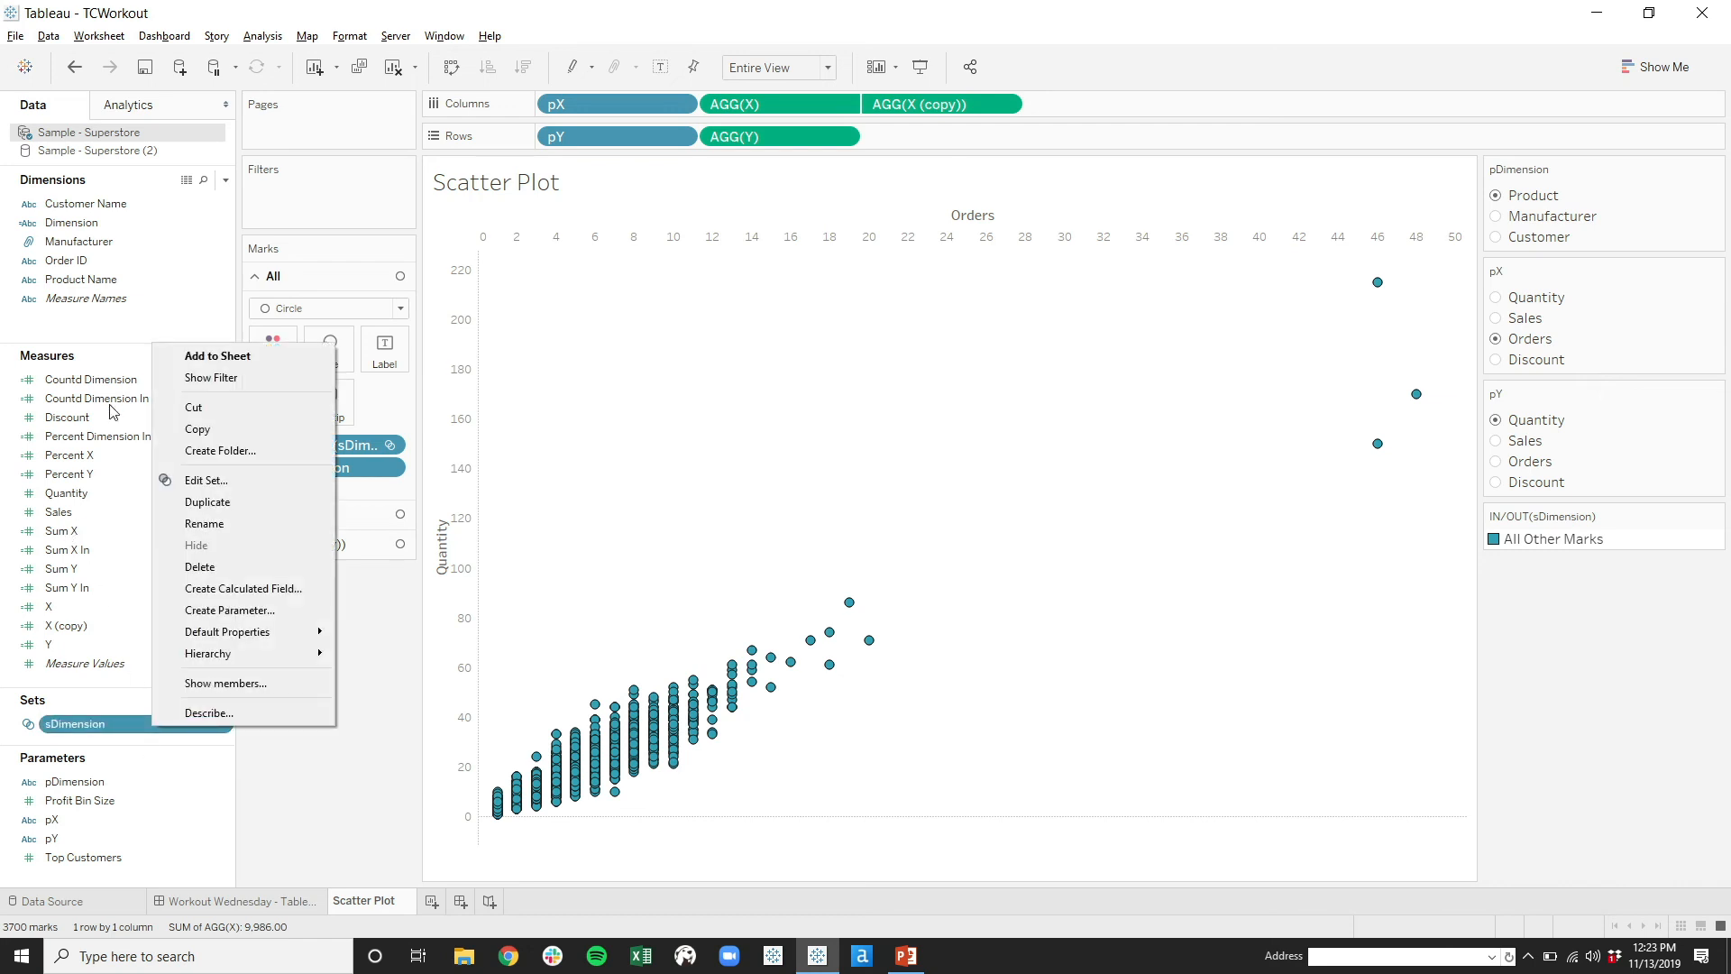
pyautogui.click(85, 232)
pyautogui.rightClick(87, 232)
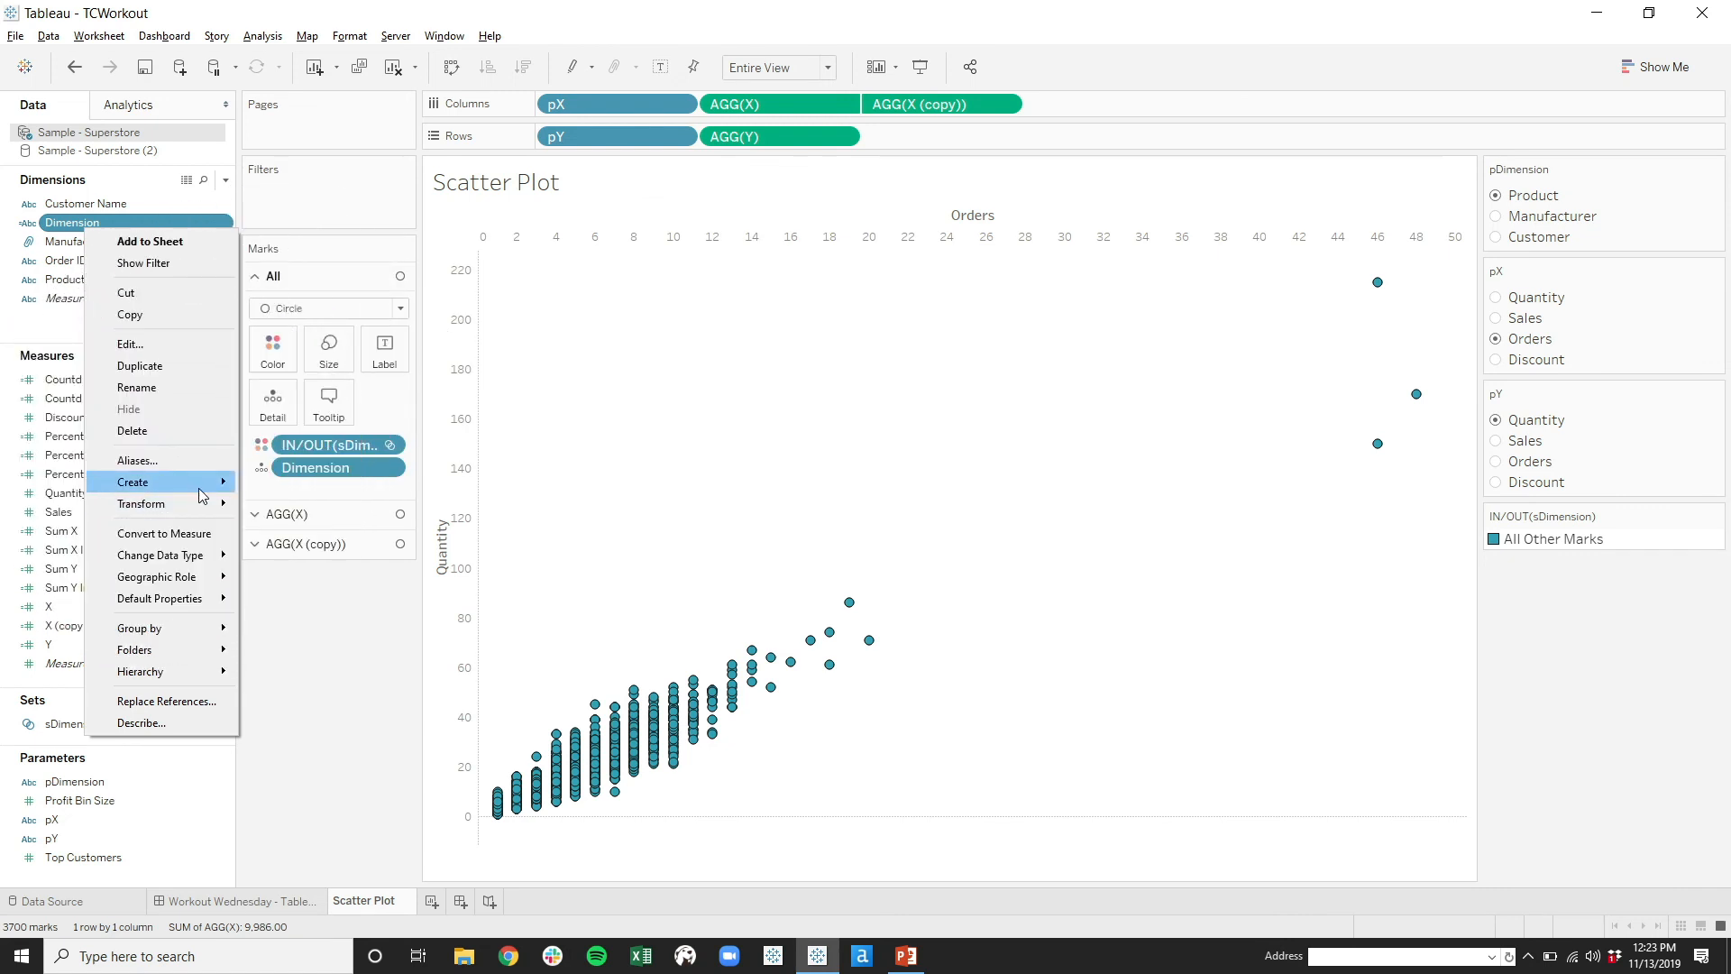
pyautogui.moveTo(189, 482)
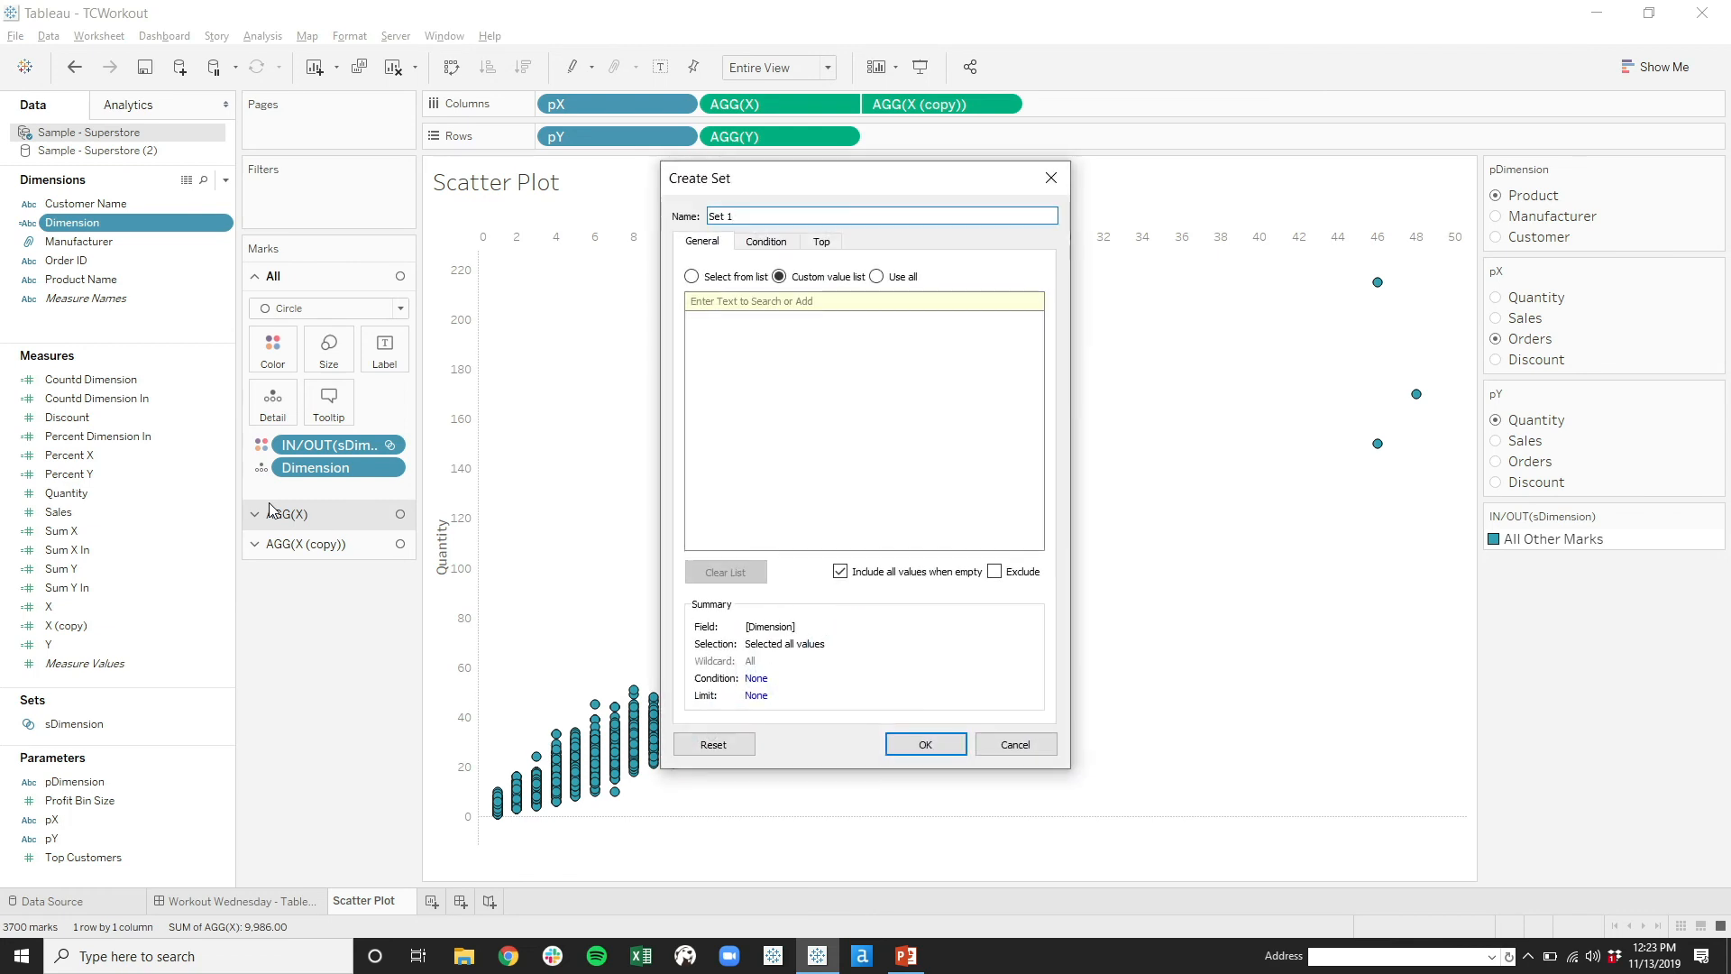
pyautogui.click(692, 276)
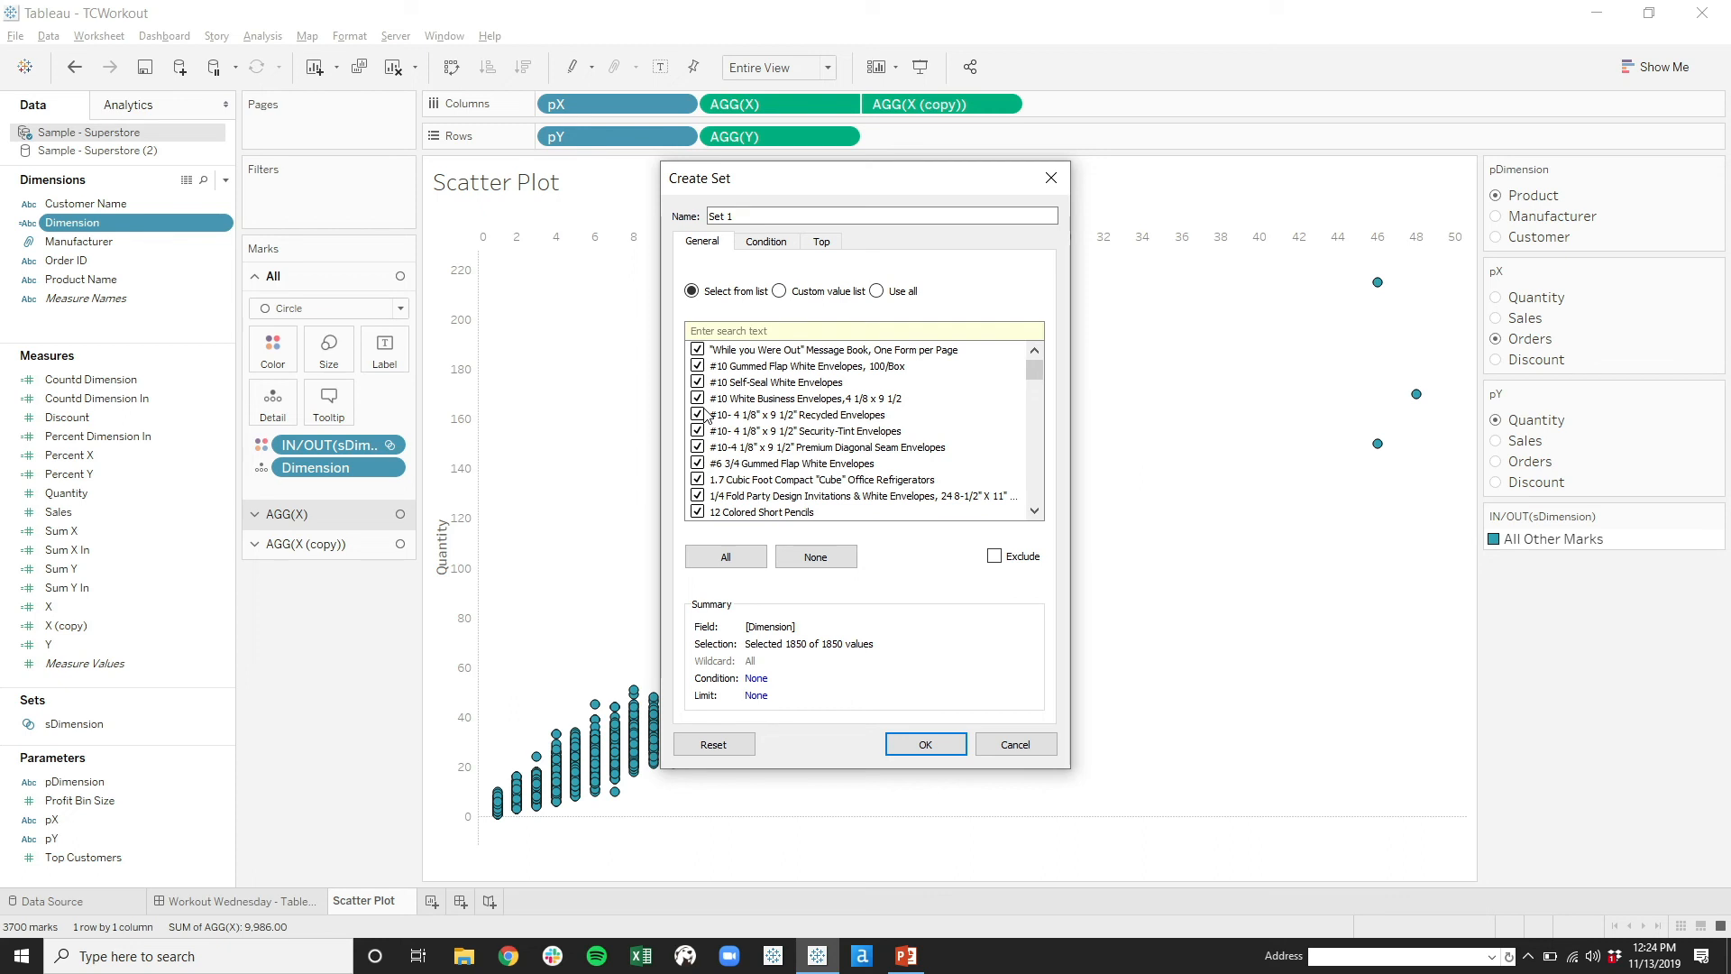
pyautogui.click(1013, 743)
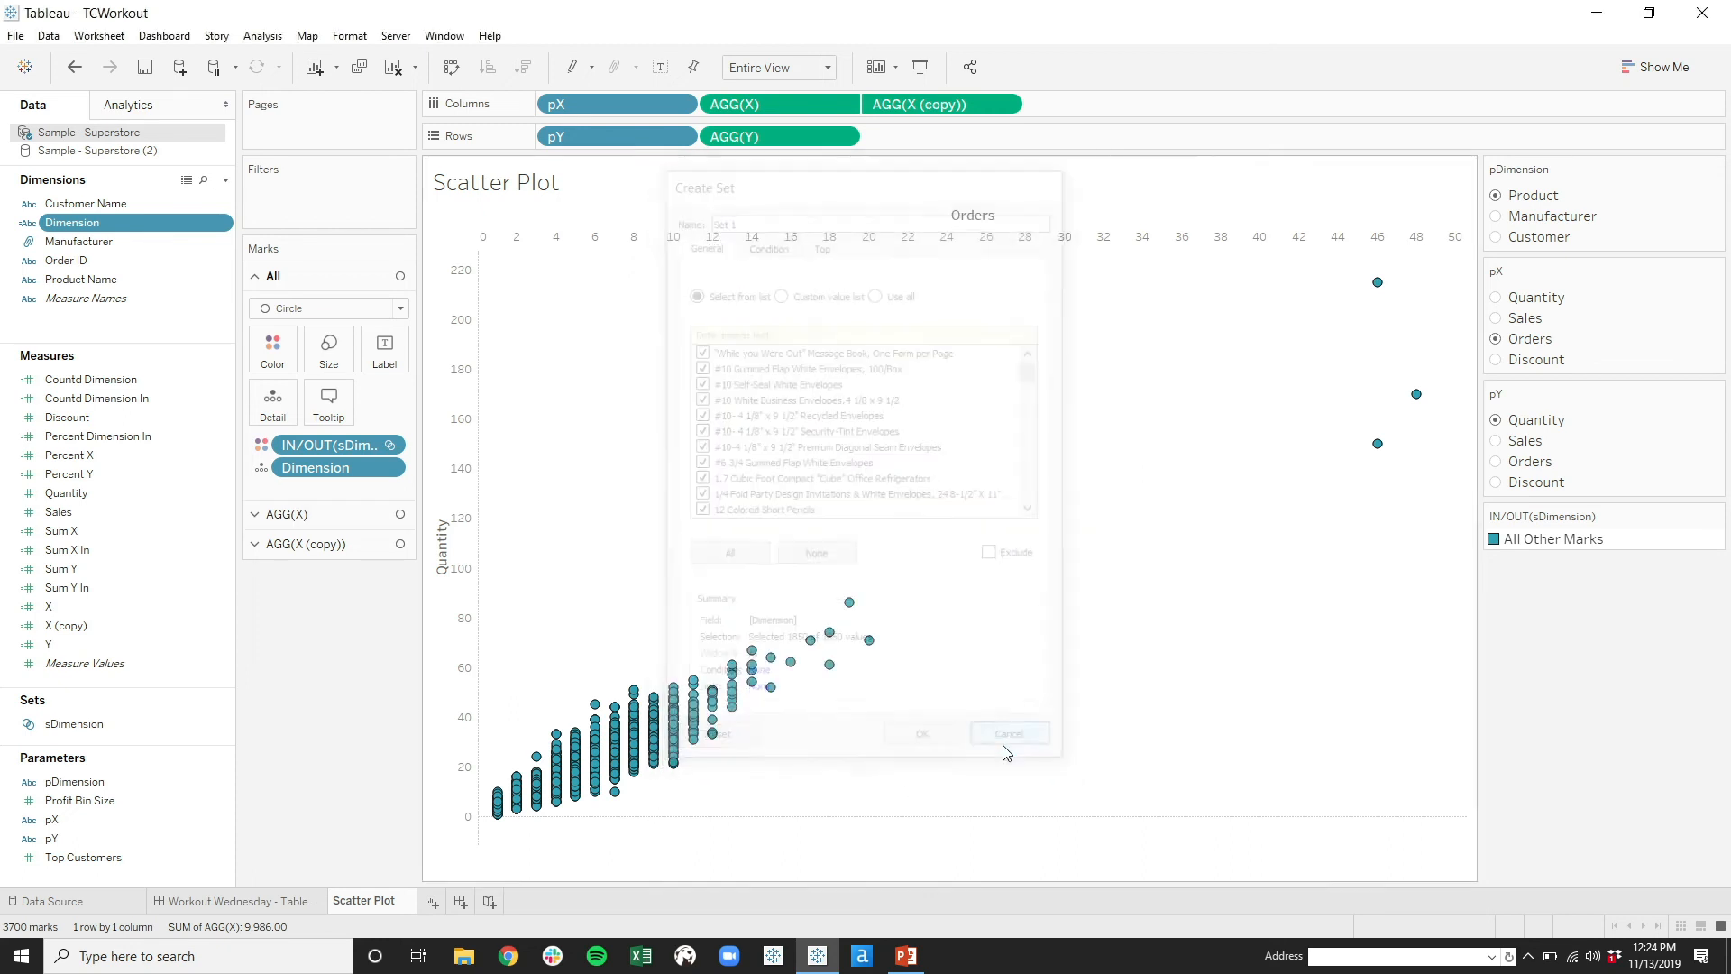
# Review the worksheet's Set1 action, including its source sheet, run trigger, target set and clearing behavior, and close the action settings
pyautogui.click(99, 36)
pyautogui.click(137, 163)
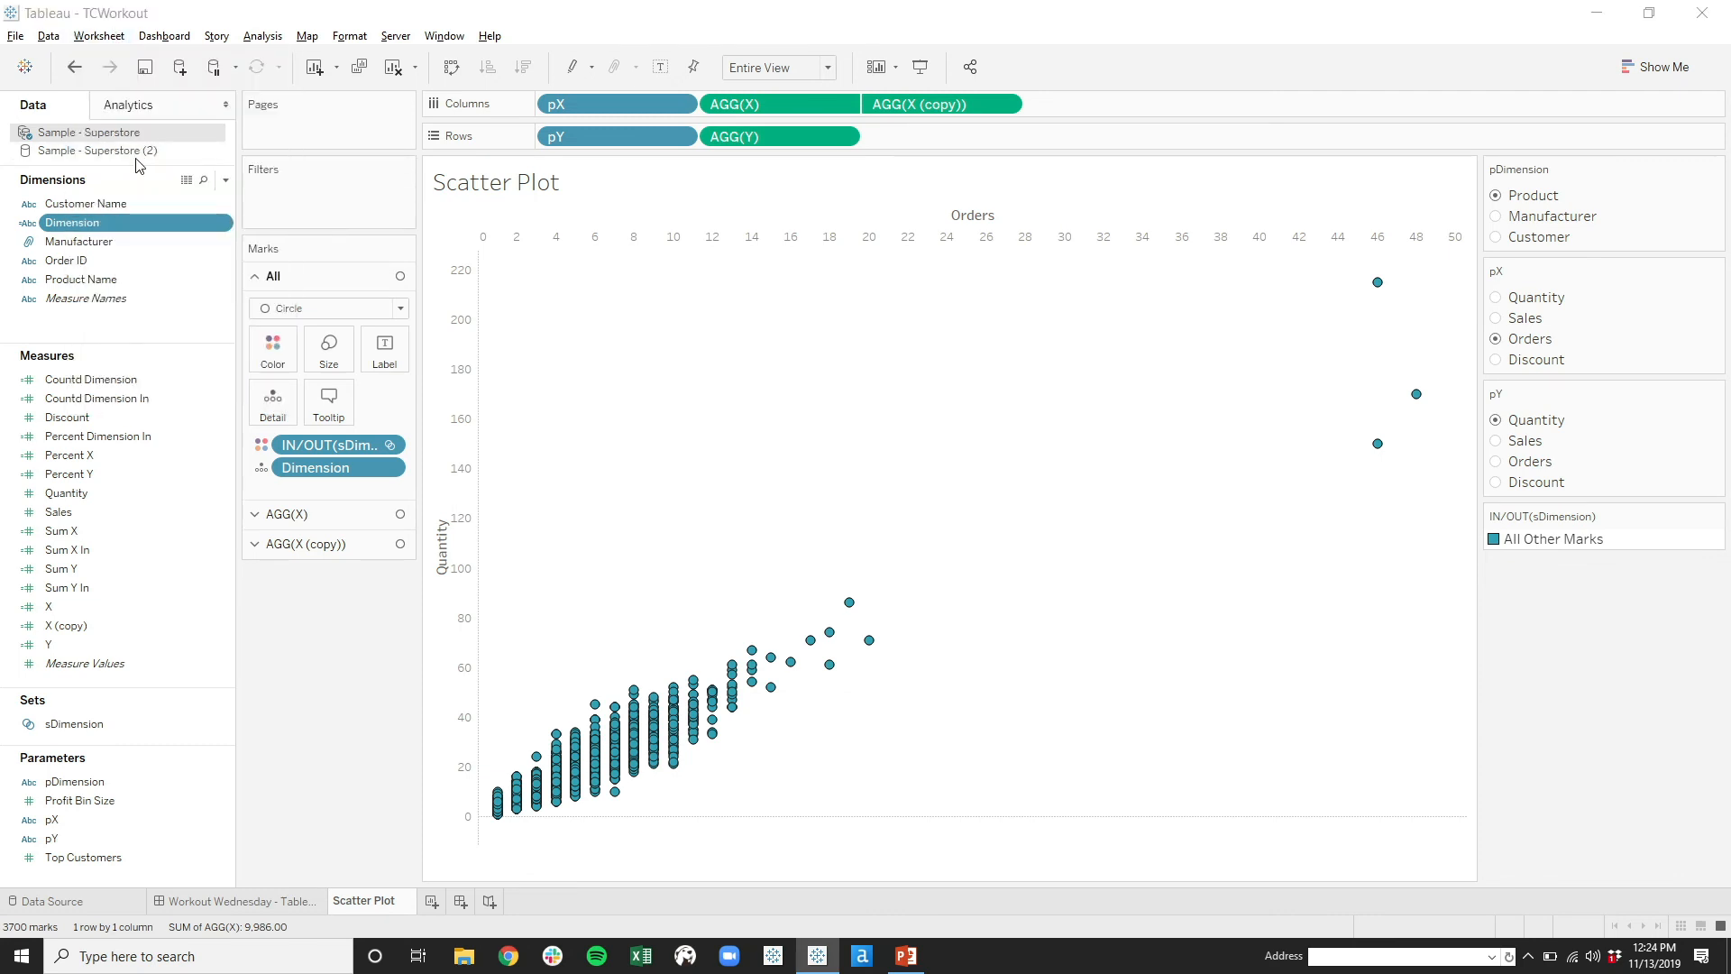
pyautogui.click(679, 419)
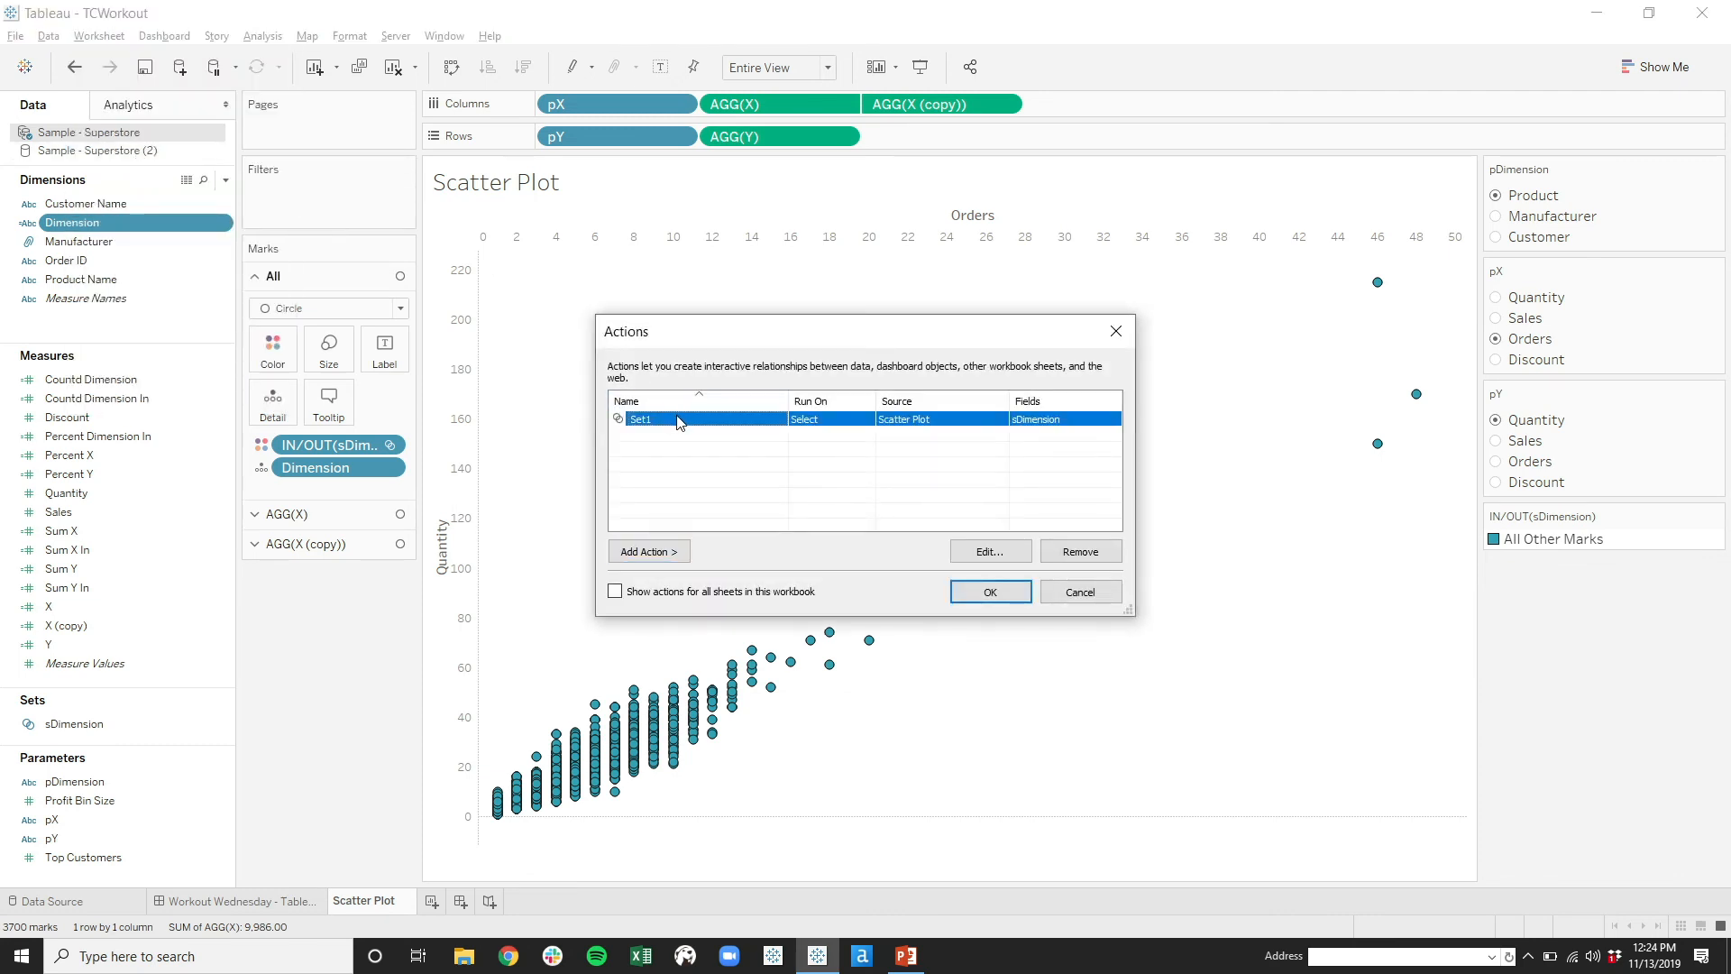
pyautogui.click(676, 552)
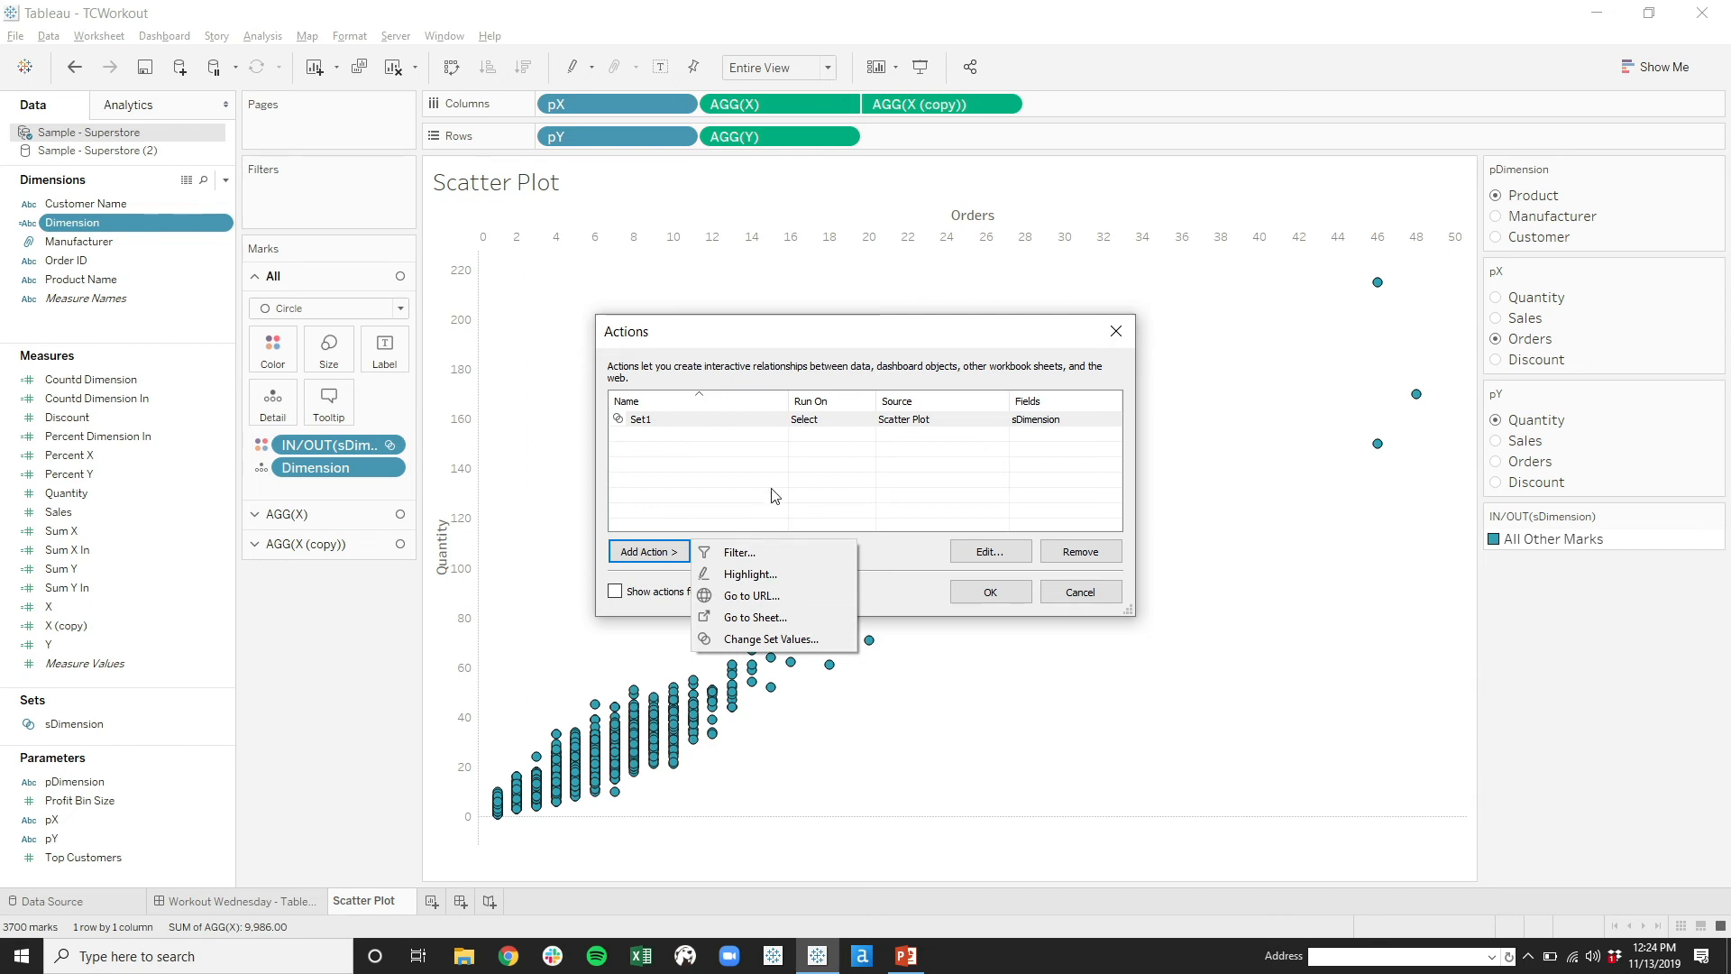
pyautogui.click(772, 419)
pyautogui.click(965, 552)
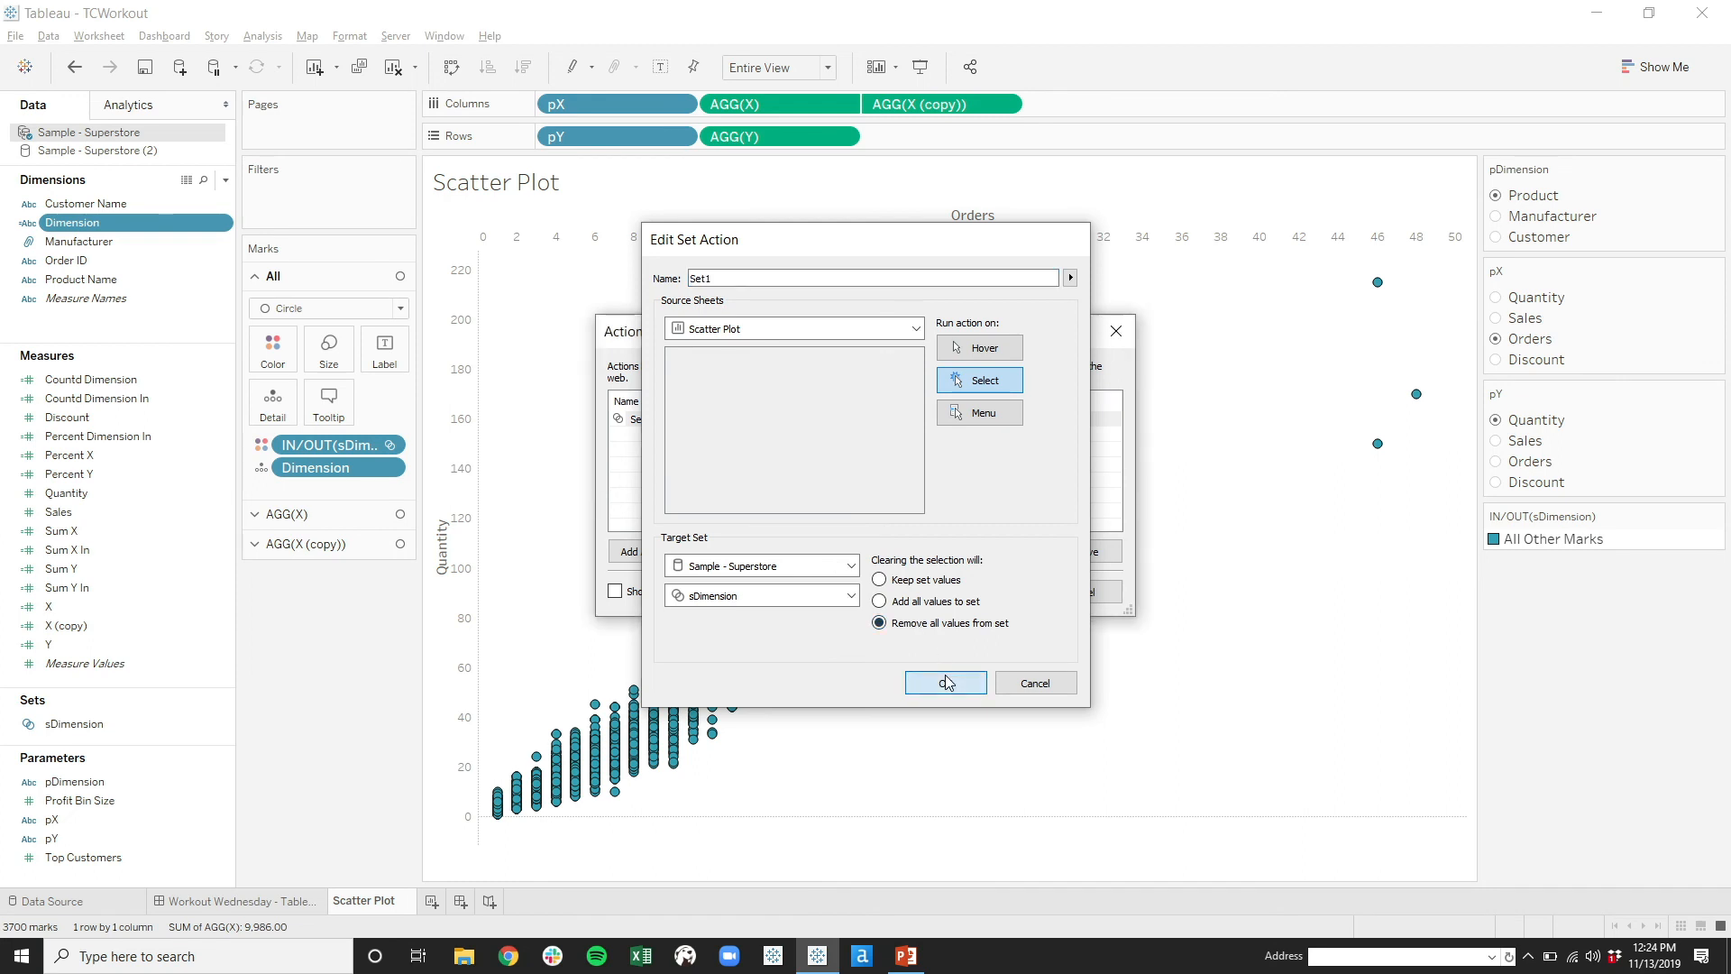
pyautogui.click(945, 674)
pyautogui.click(966, 594)
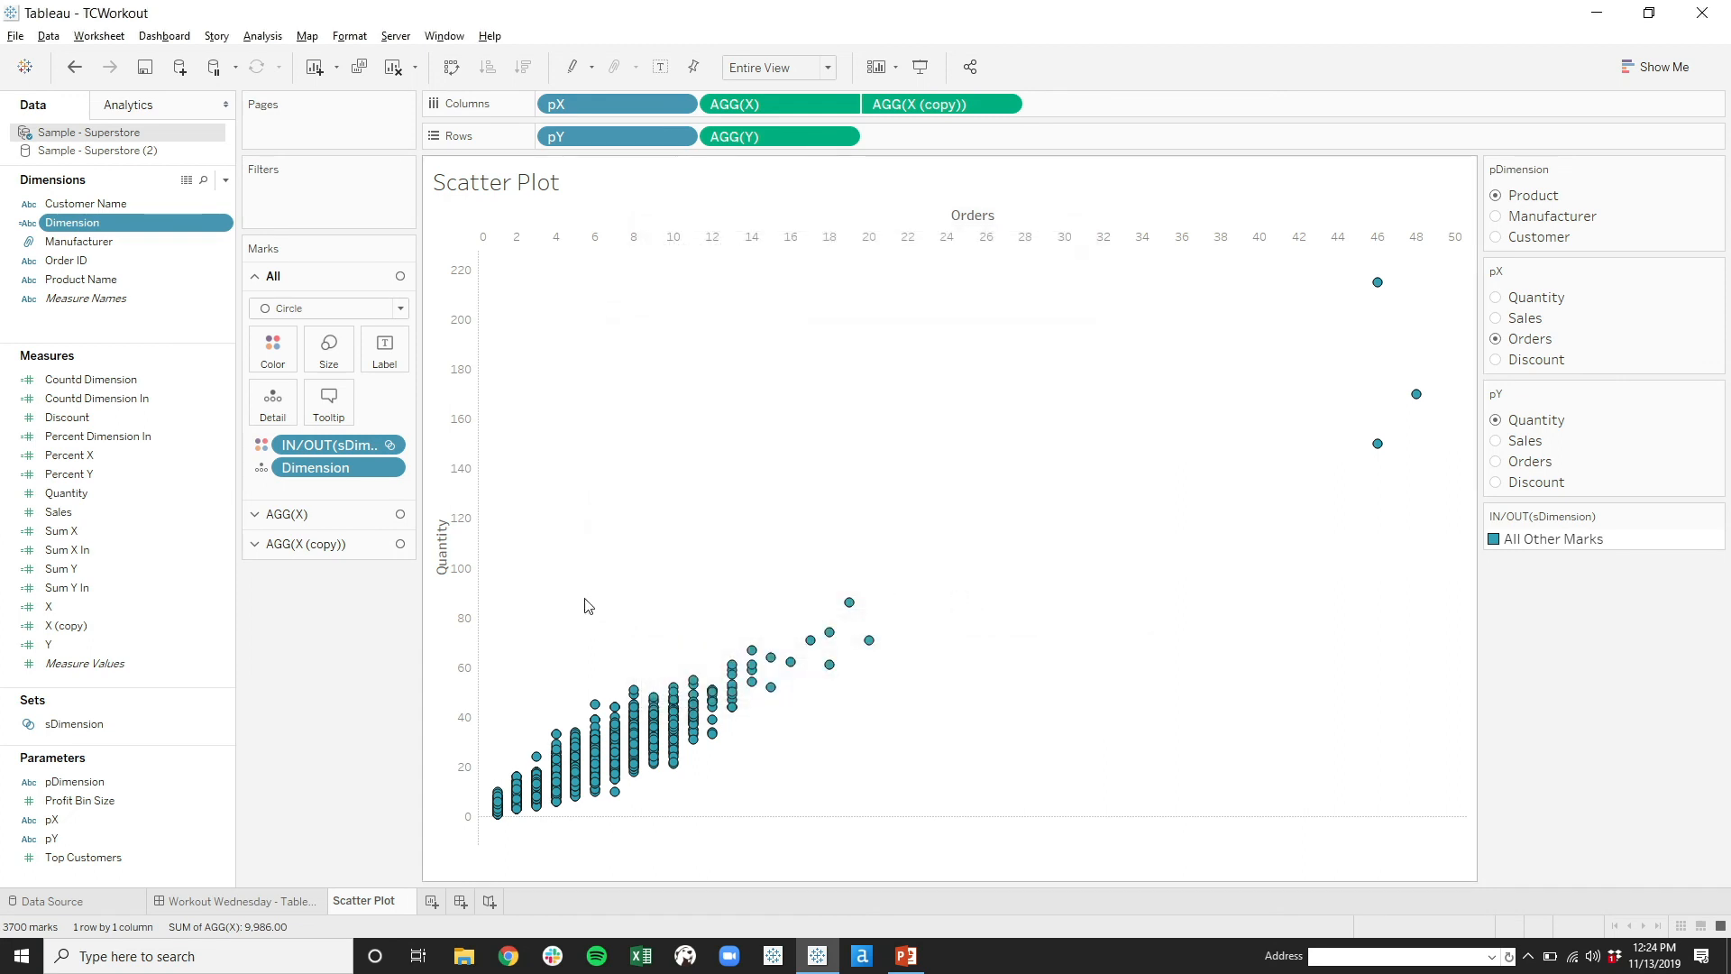
# Select the scatter plot marks between about 5 and 16 orders, and inspect the member list of the sDimension set
pyautogui.moveTo(579, 597); pyautogui.dragTo(801, 767)
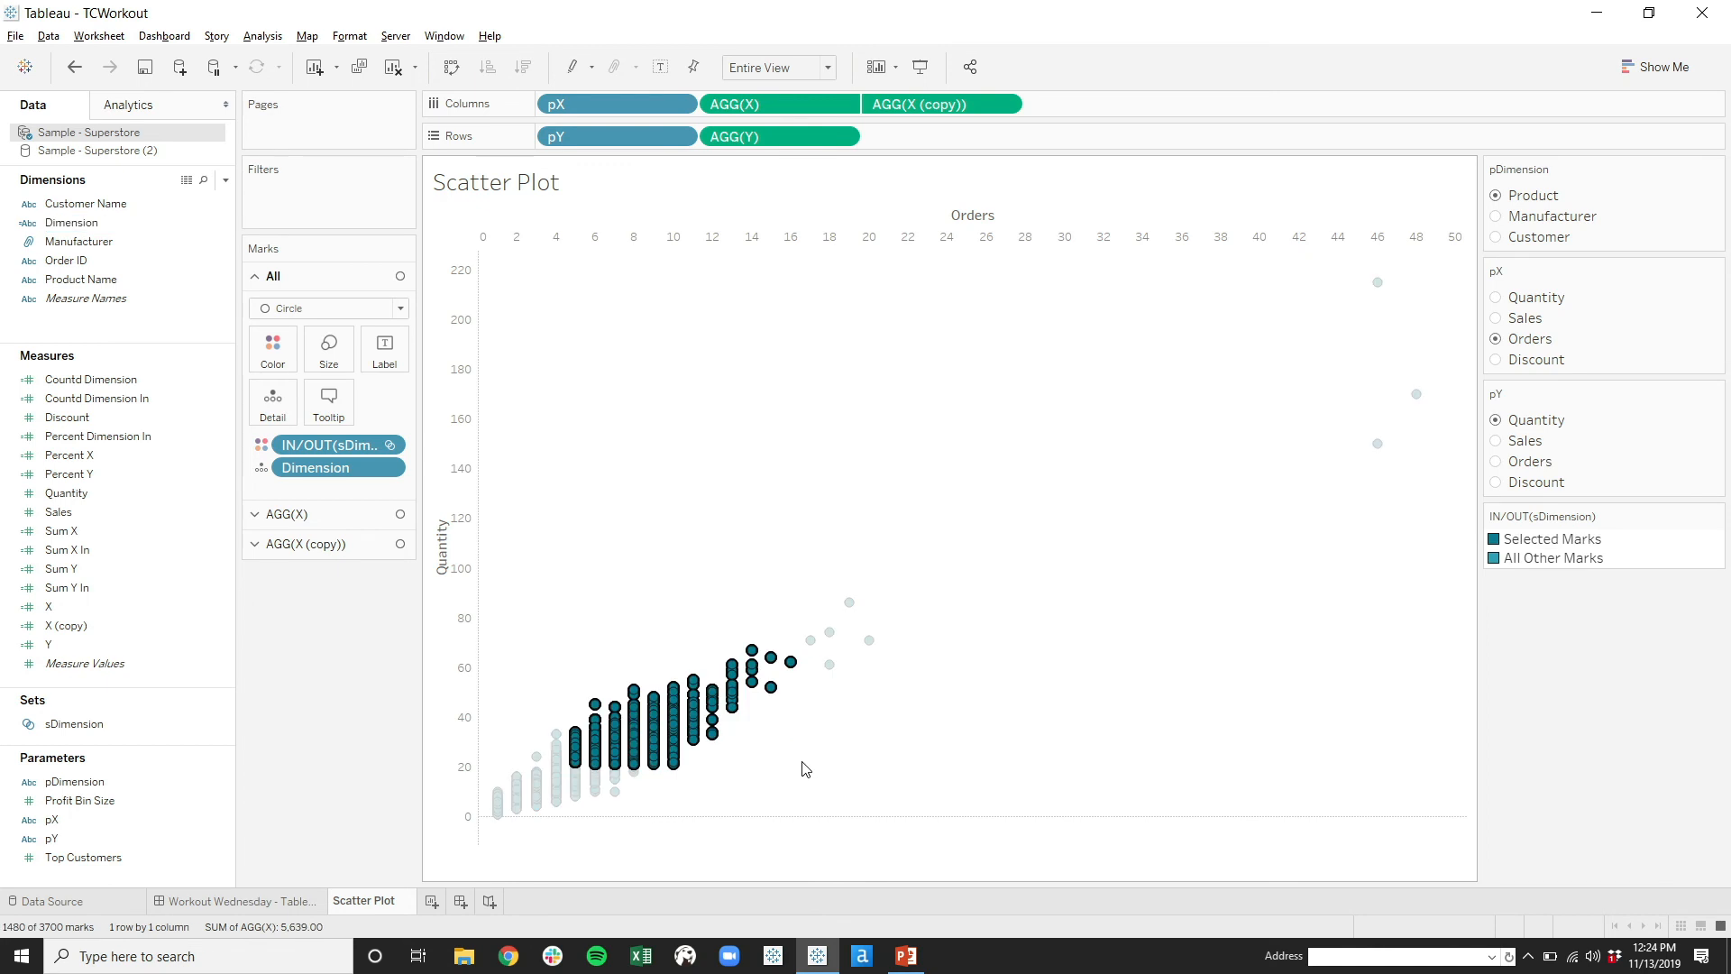
pyautogui.click(88, 728)
pyautogui.rightClick(87, 727)
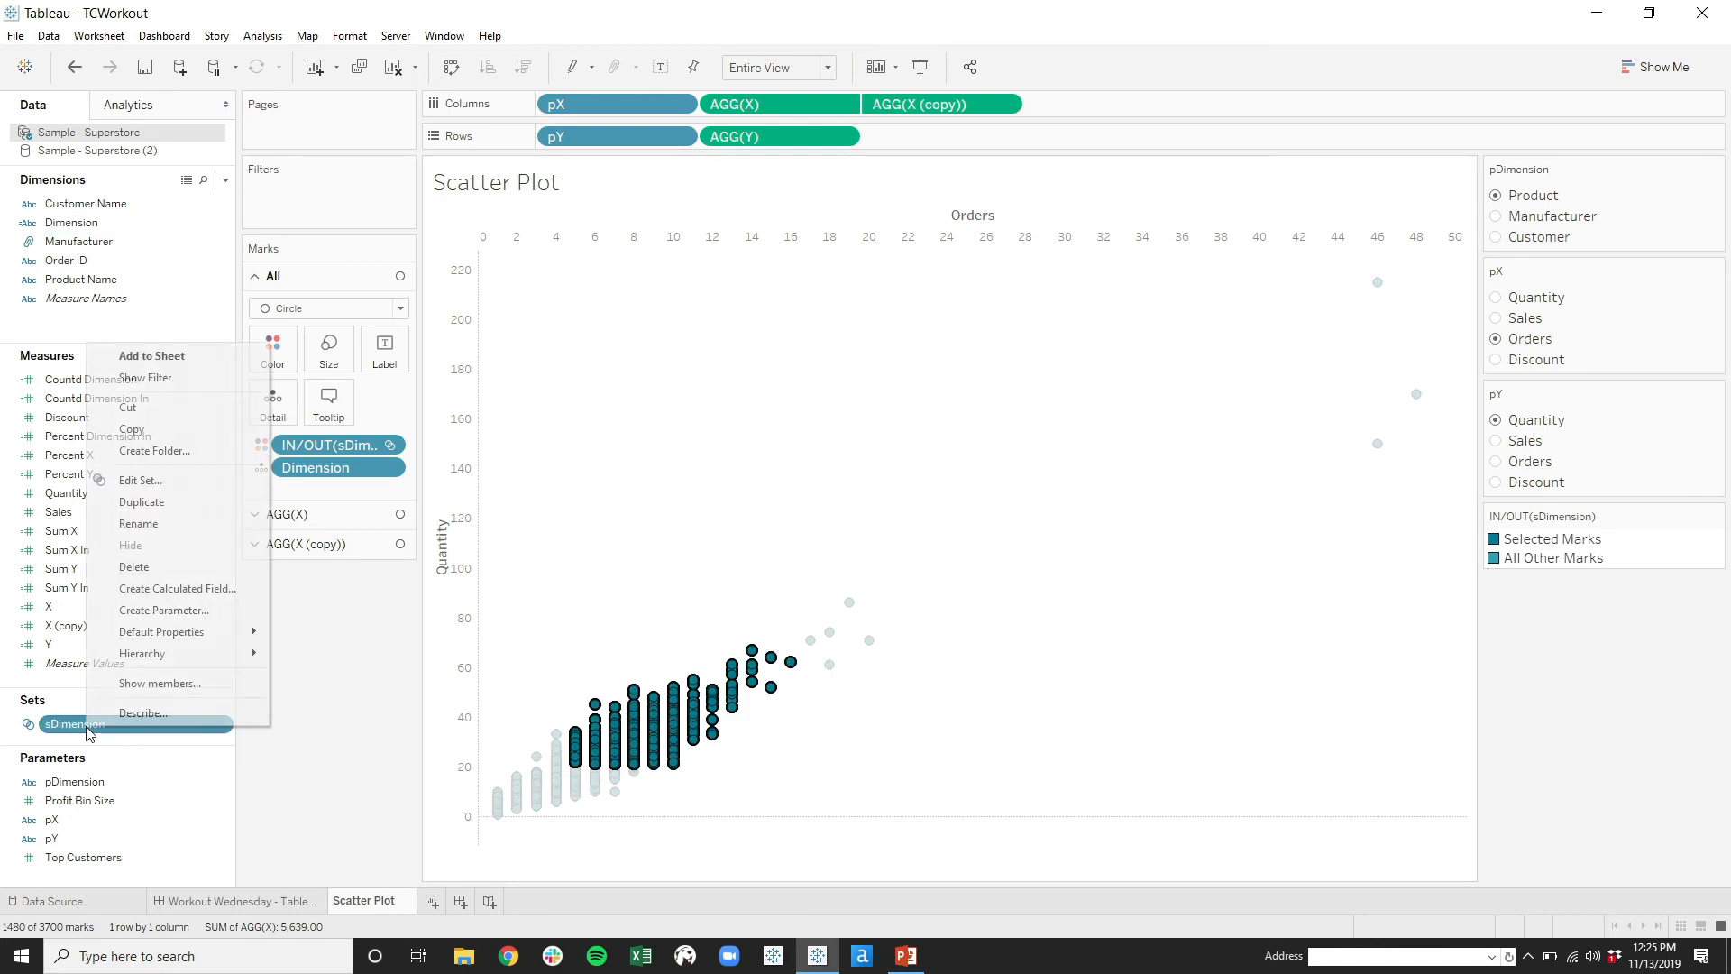
pyautogui.click(175, 476)
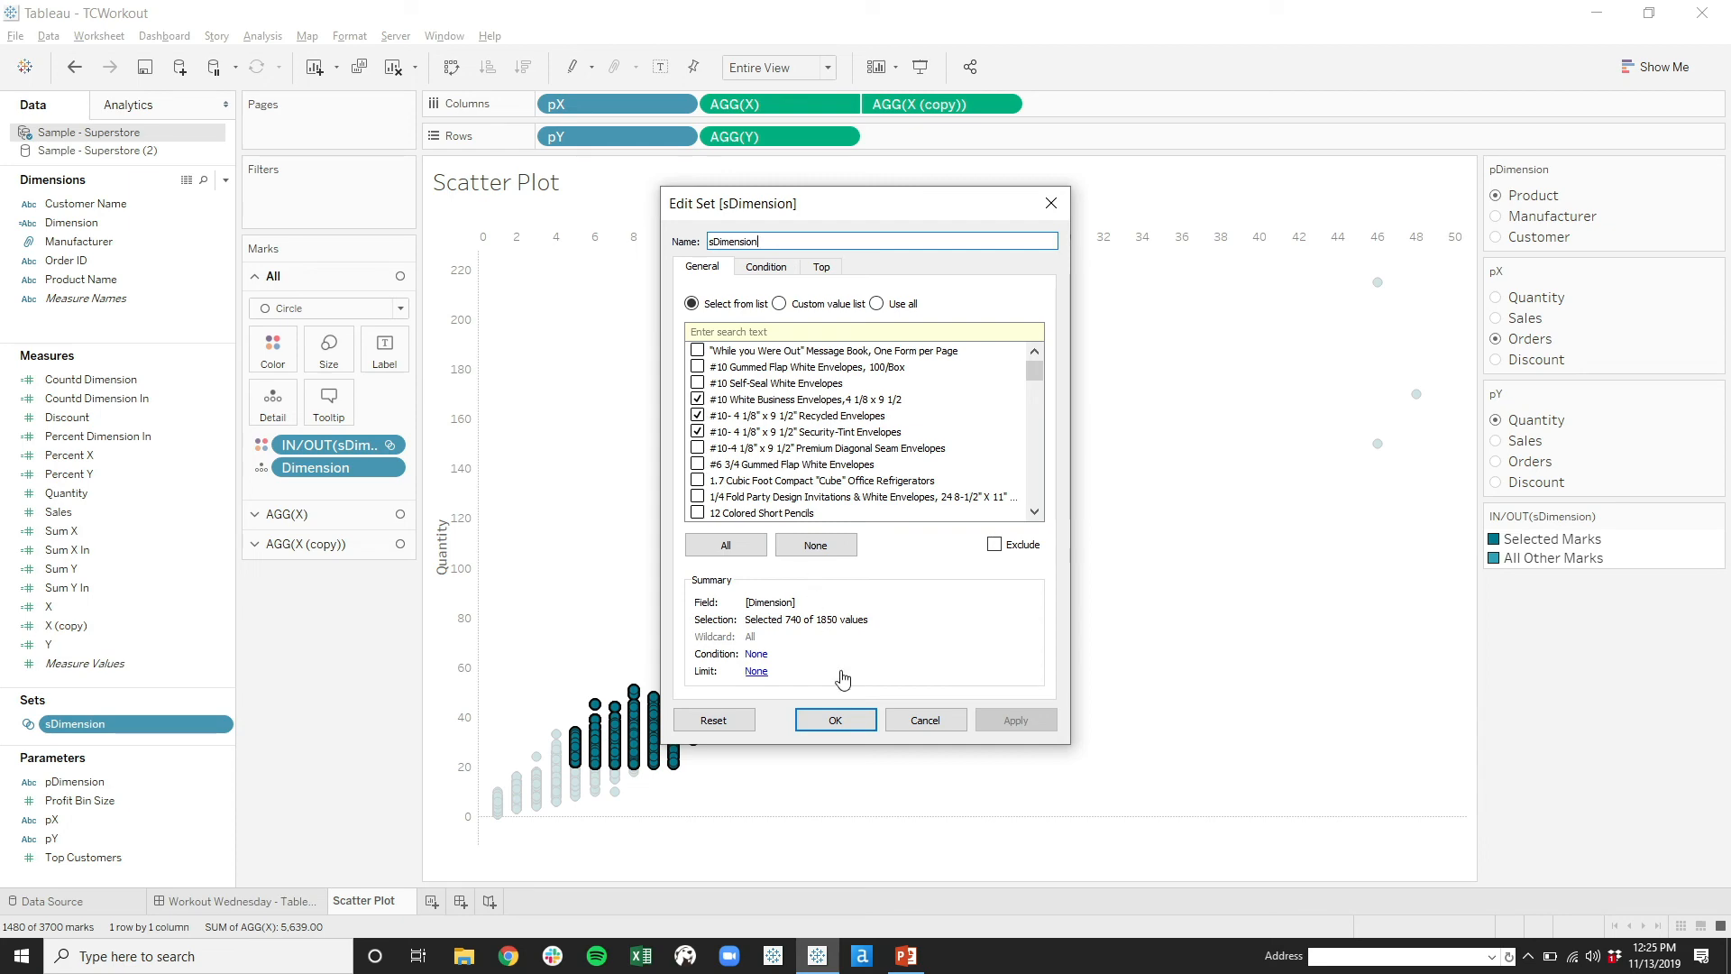
pyautogui.click(834, 719)
# On the Workout Wednesday dashboard, select the scatter plot marks between about 7 and 18 orders, and go to the D Bar worksheet
pyautogui.click(281, 899)
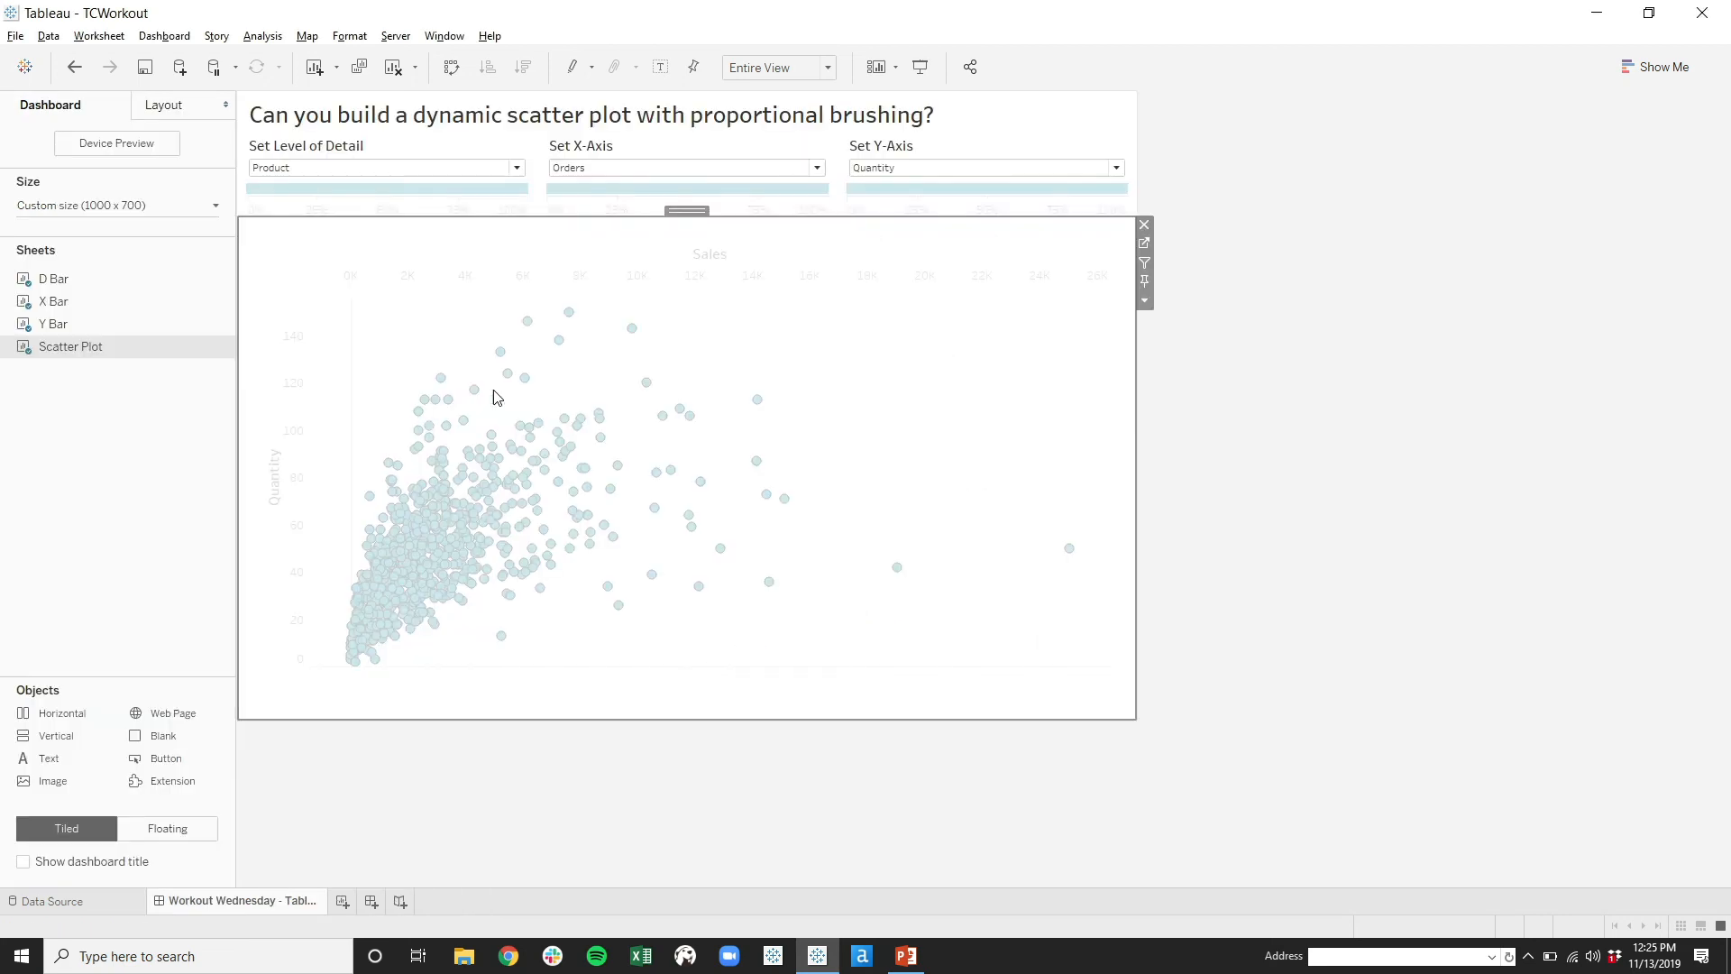
pyautogui.click(471, 211)
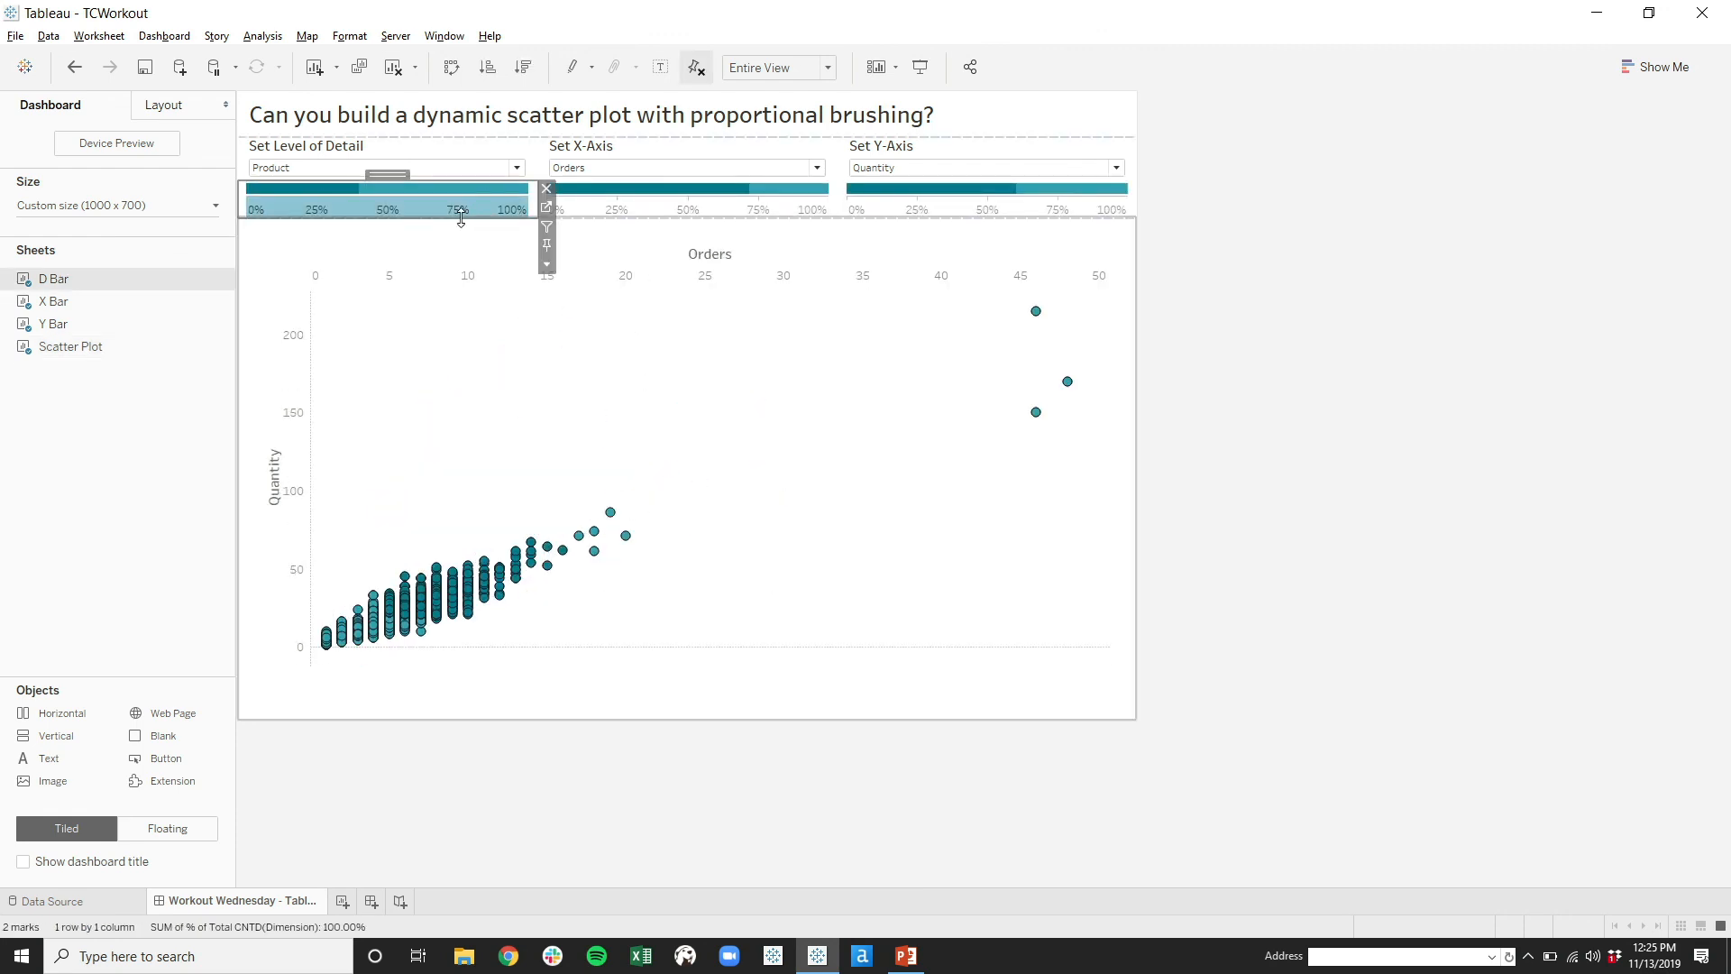
pyautogui.moveTo(460, 216); pyautogui.dragTo(446, 299)
pyautogui.click(445, 429)
pyautogui.moveTo(423, 529); pyautogui.dragTo(591, 618)
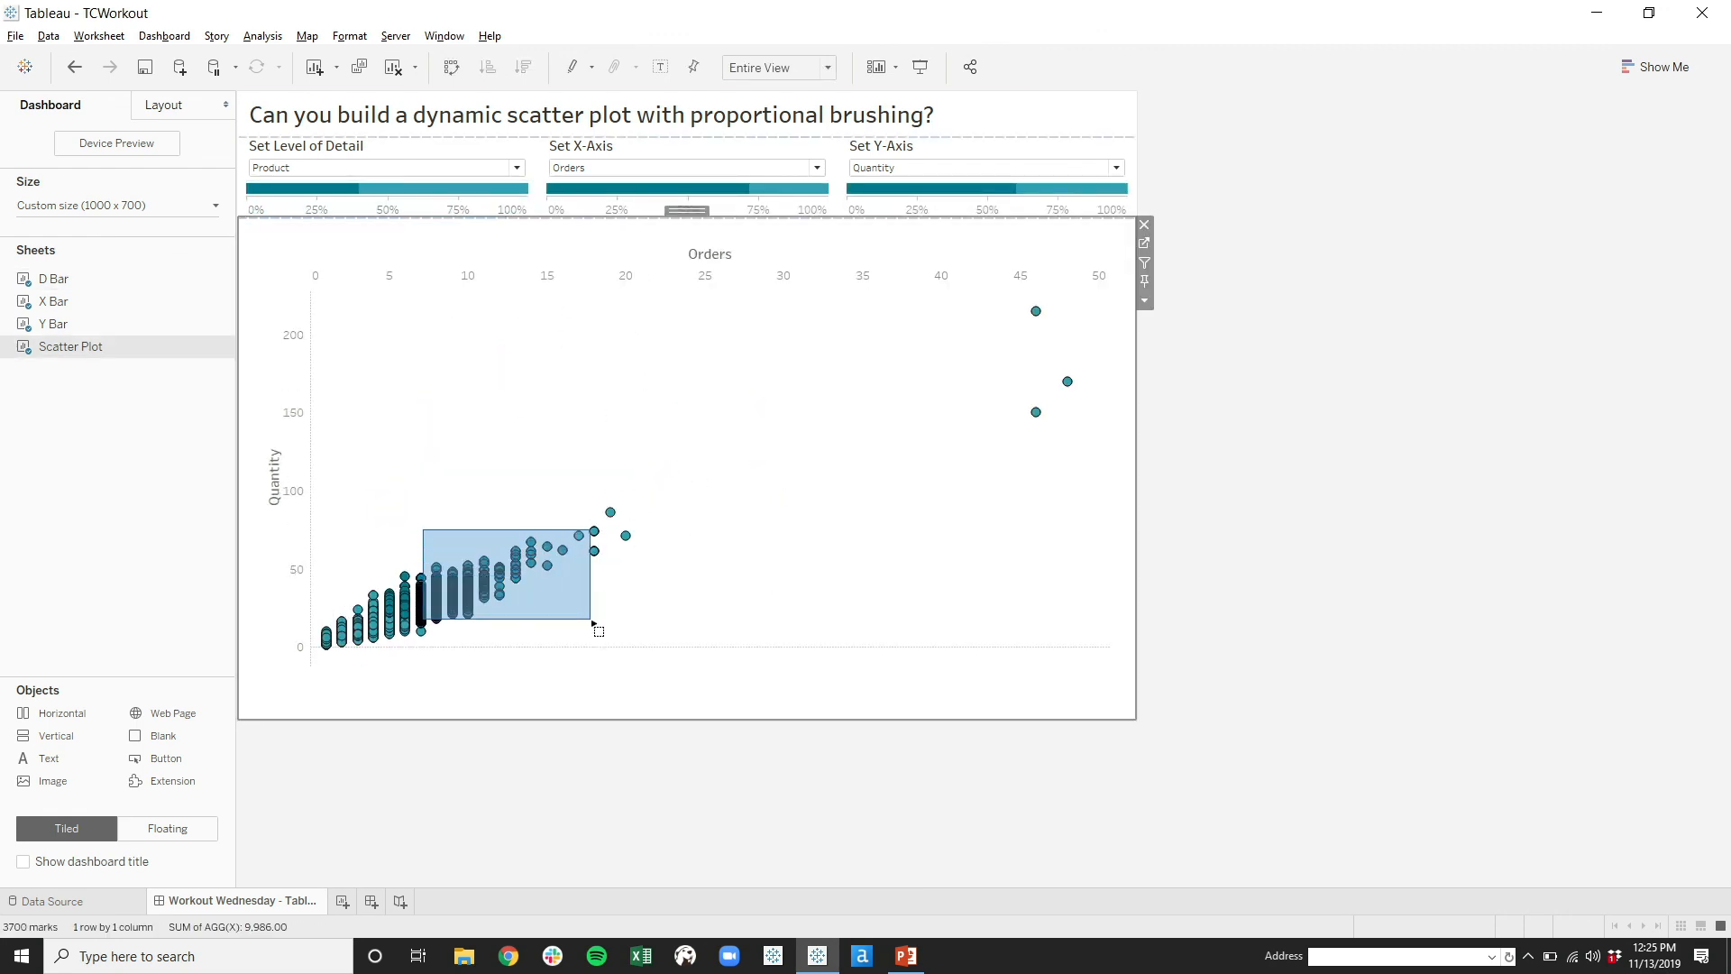
pyautogui.click(426, 205)
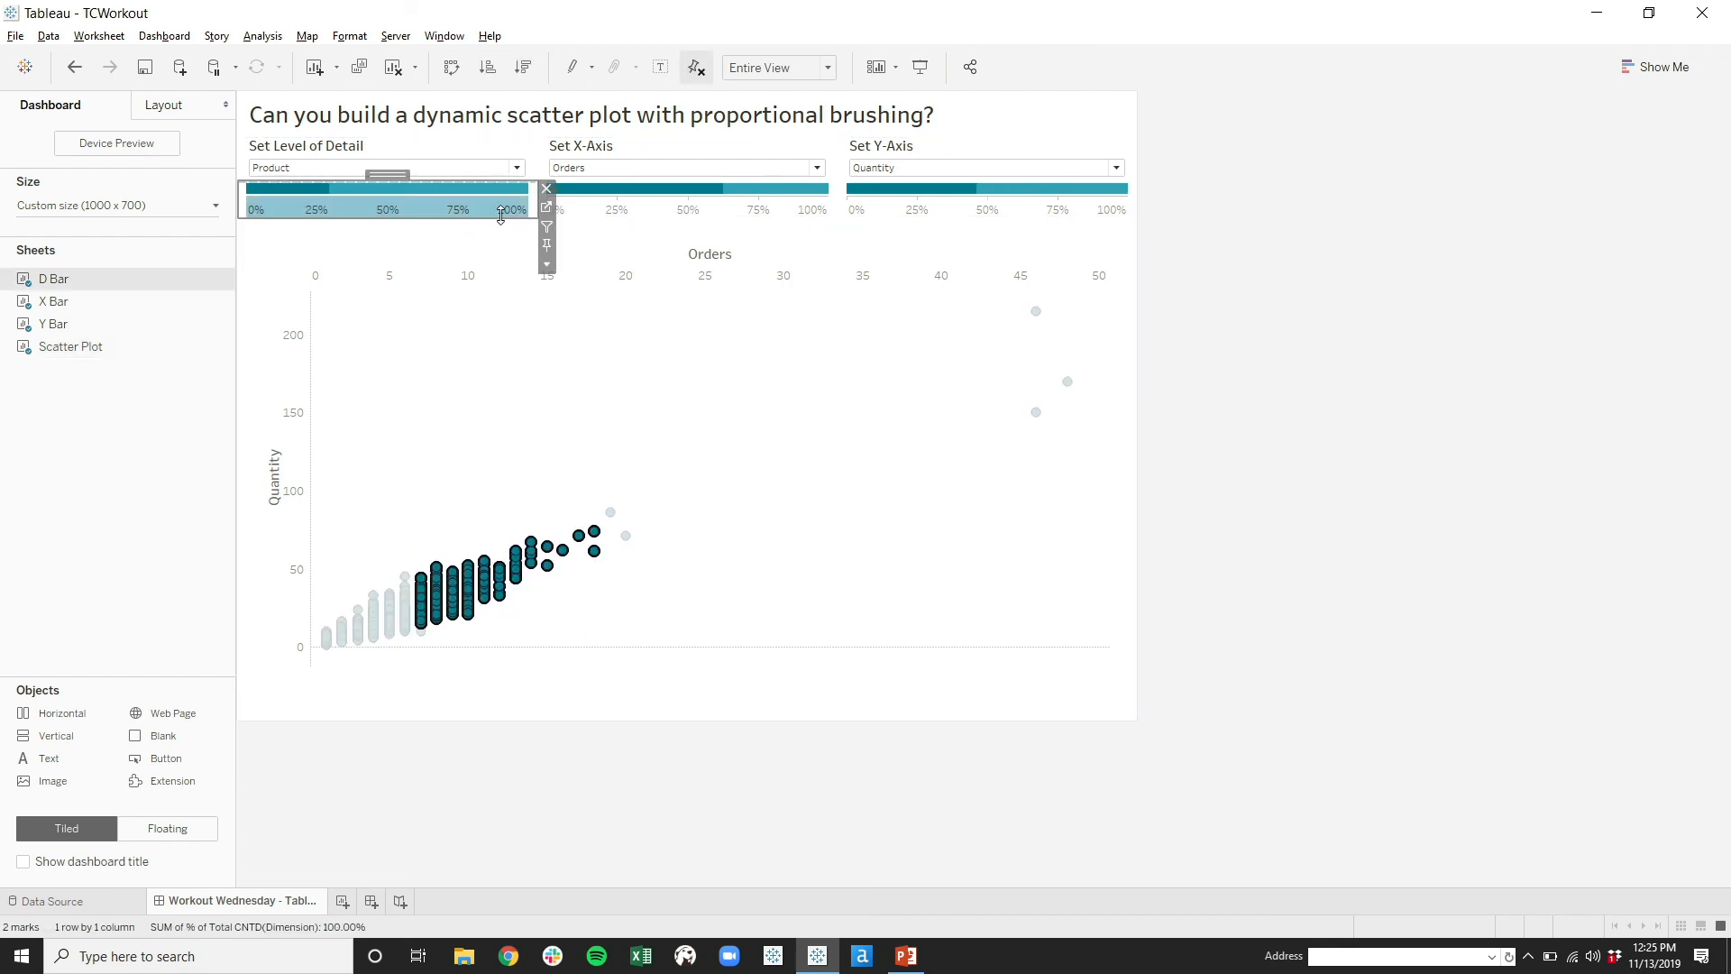
pyautogui.click(547, 209)
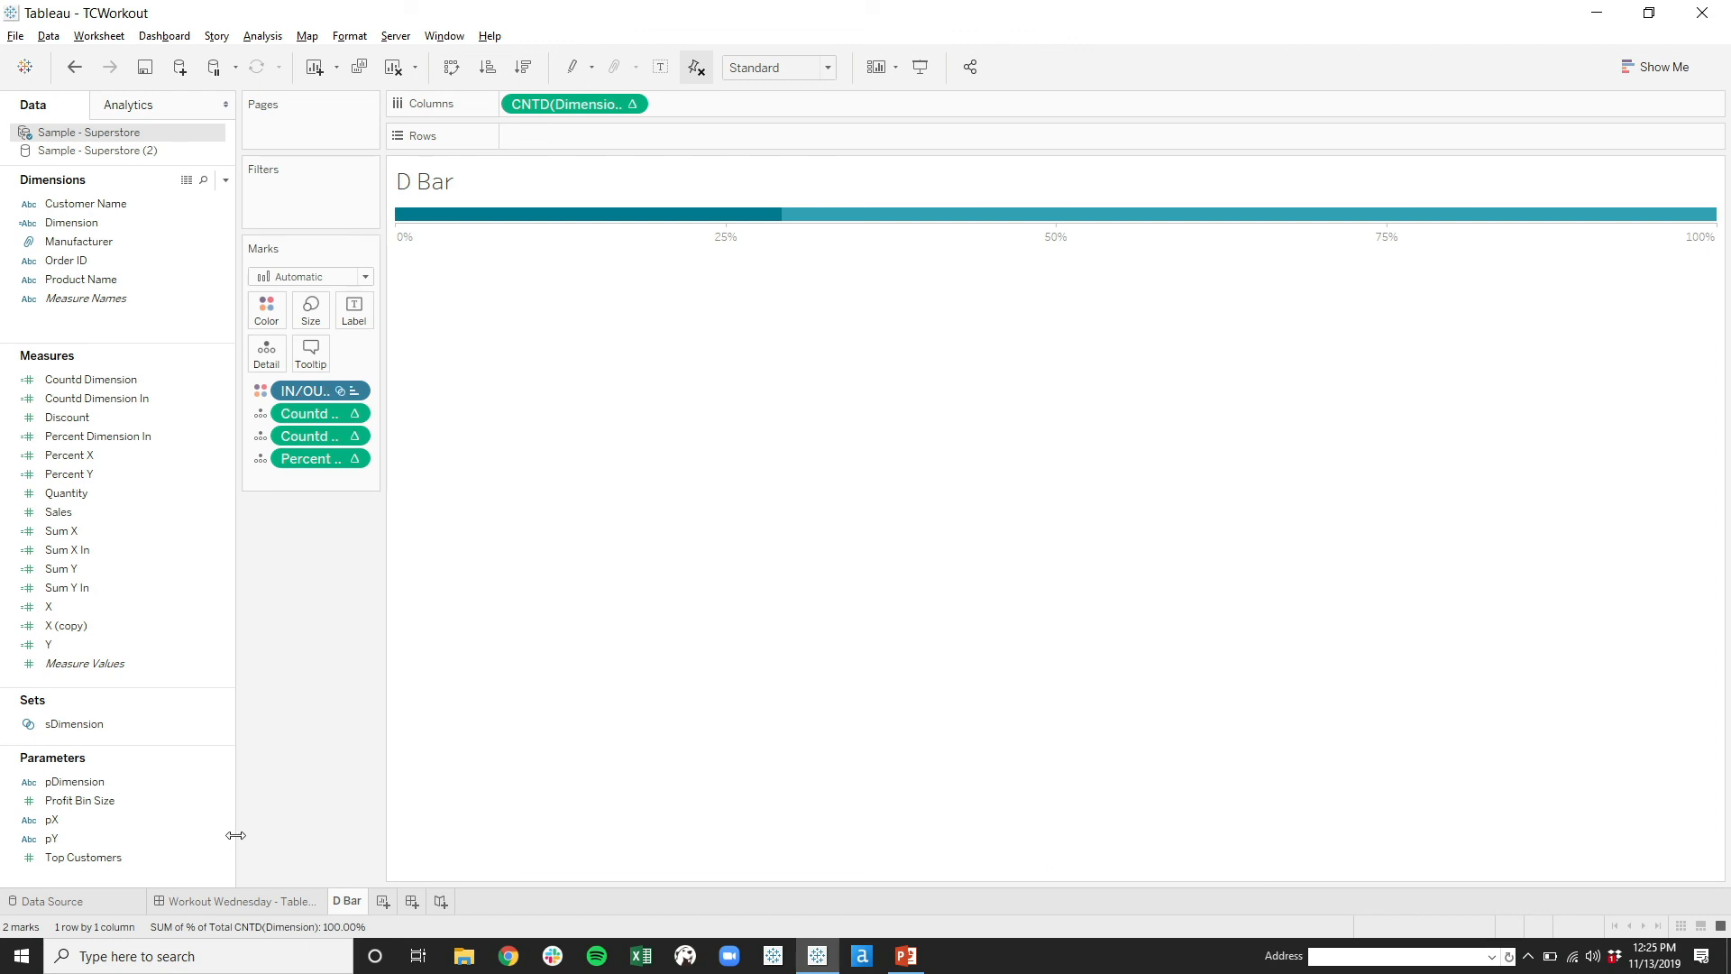
# Back on the dashboard, select the marks between about 5 and 20 orders and show the selected-products tooltip on the level of detail bar
pyautogui.click(232, 901)
pyautogui.moveTo(550, 453); pyautogui.dragTo(651, 577)
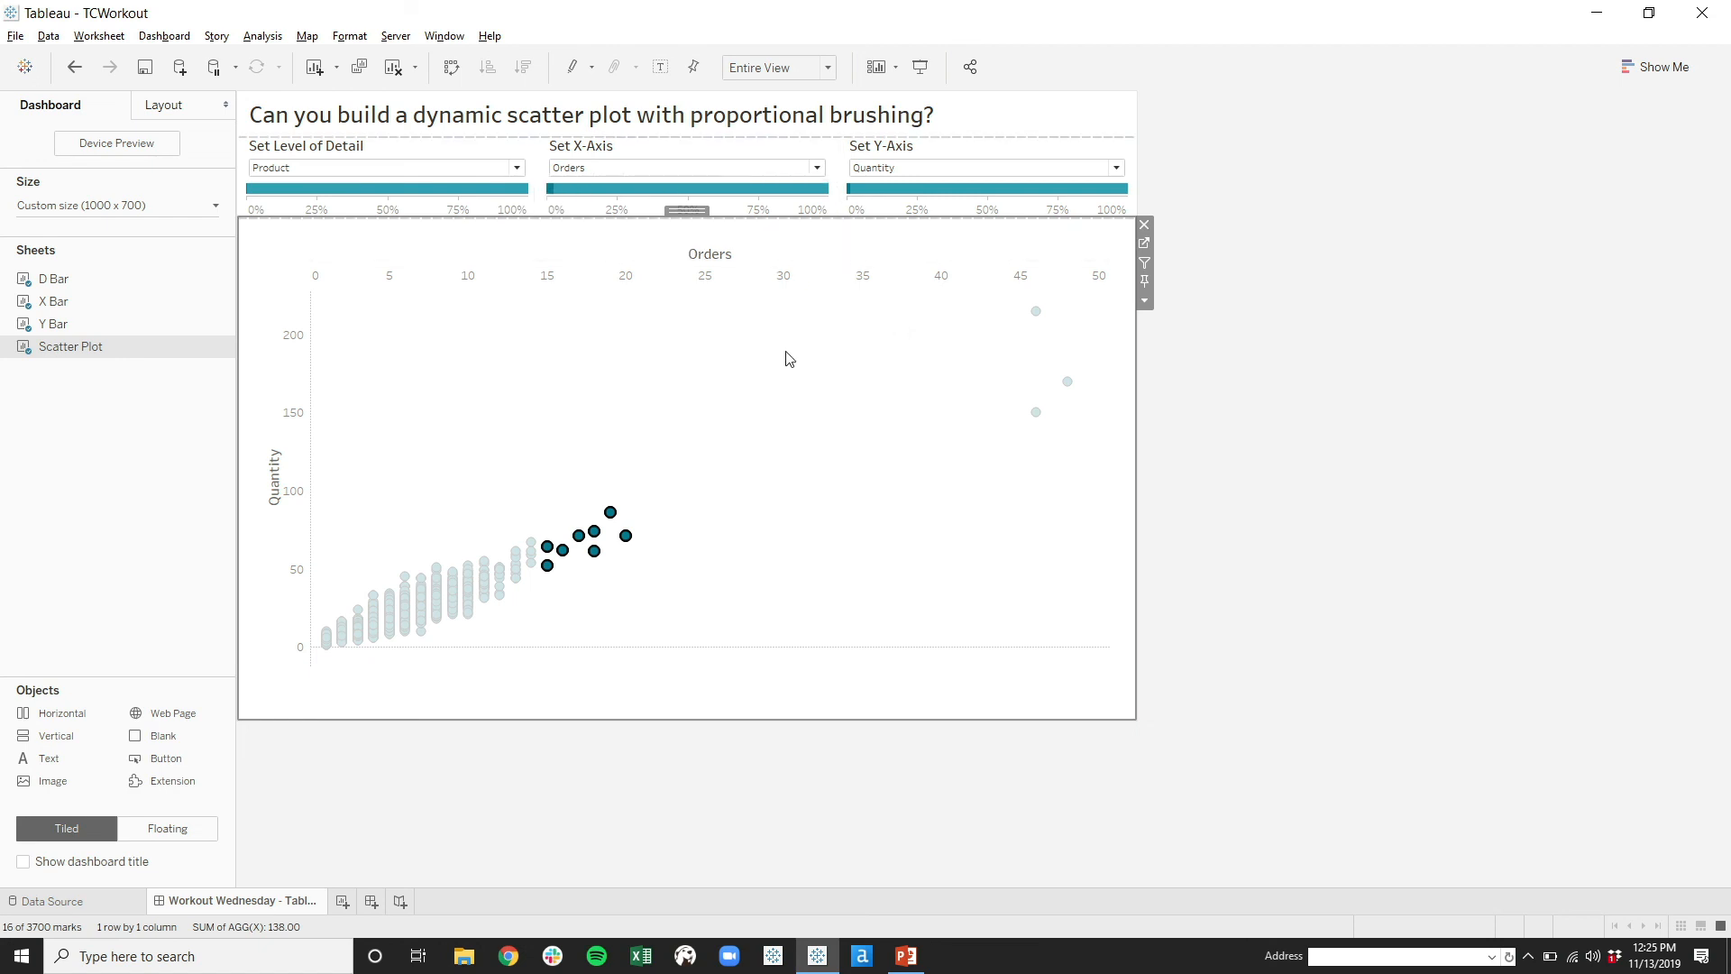
pyautogui.moveTo(389, 488); pyautogui.dragTo(746, 620)
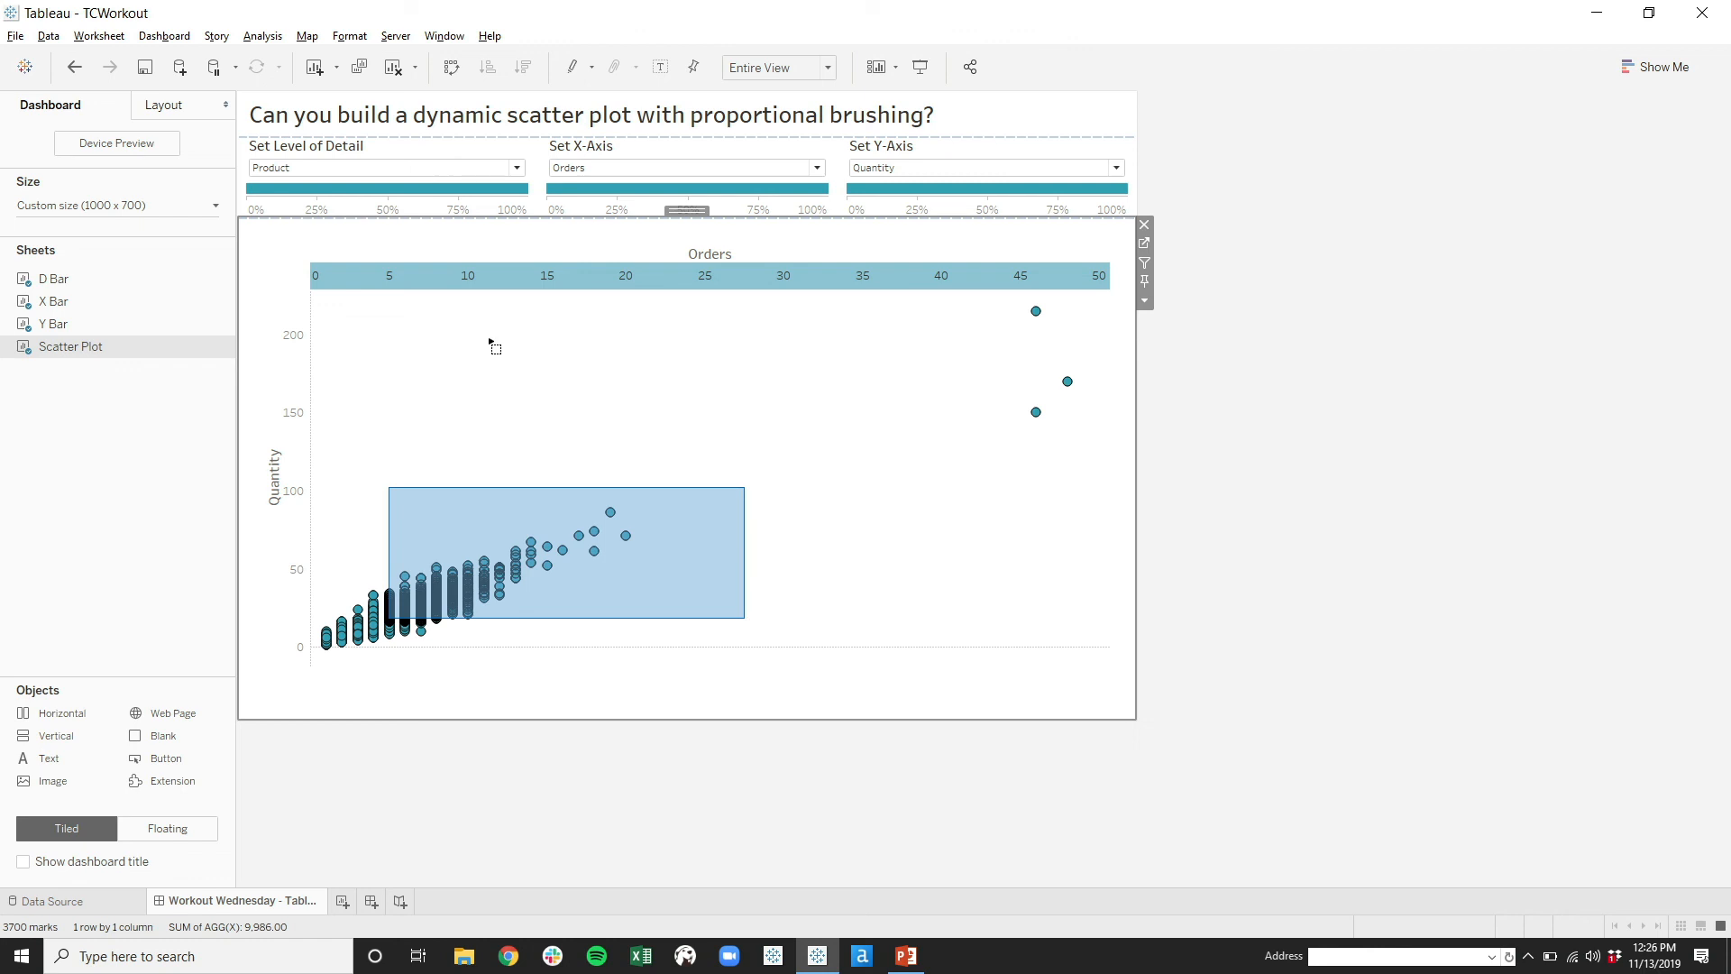
pyautogui.moveTo(289, 197)
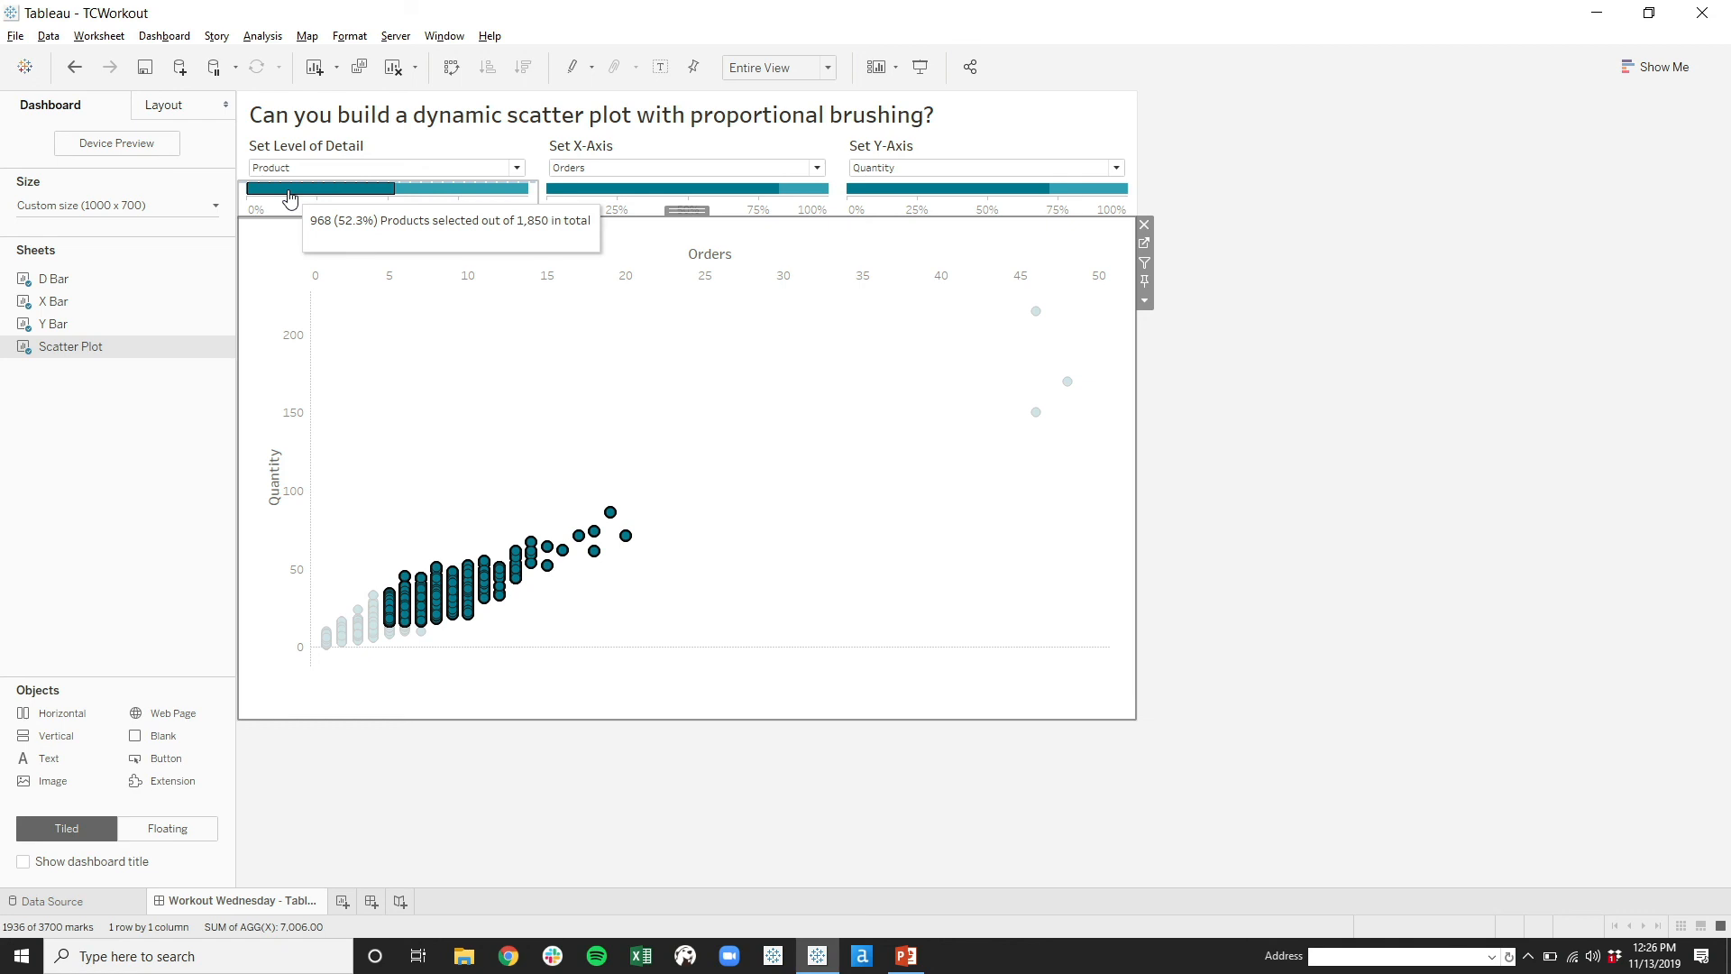
# Go to the D Bar worksheet from the dashboard's level of detail bar
pyautogui.click(1144, 243)
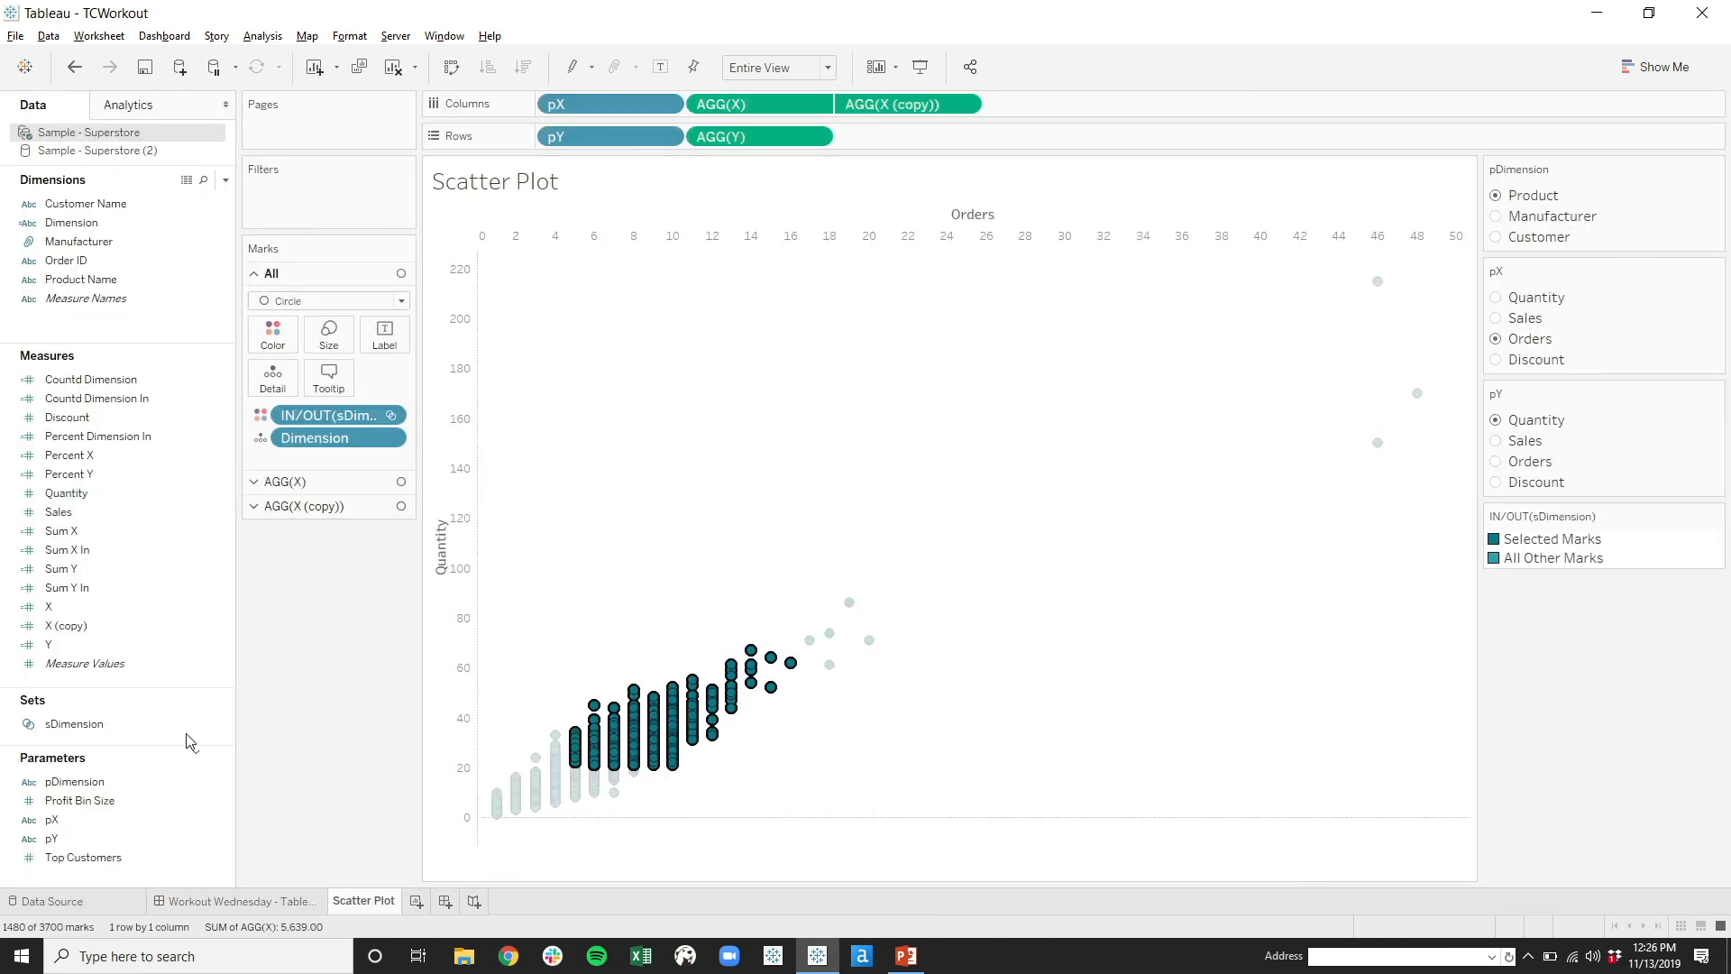
pyautogui.click(234, 901)
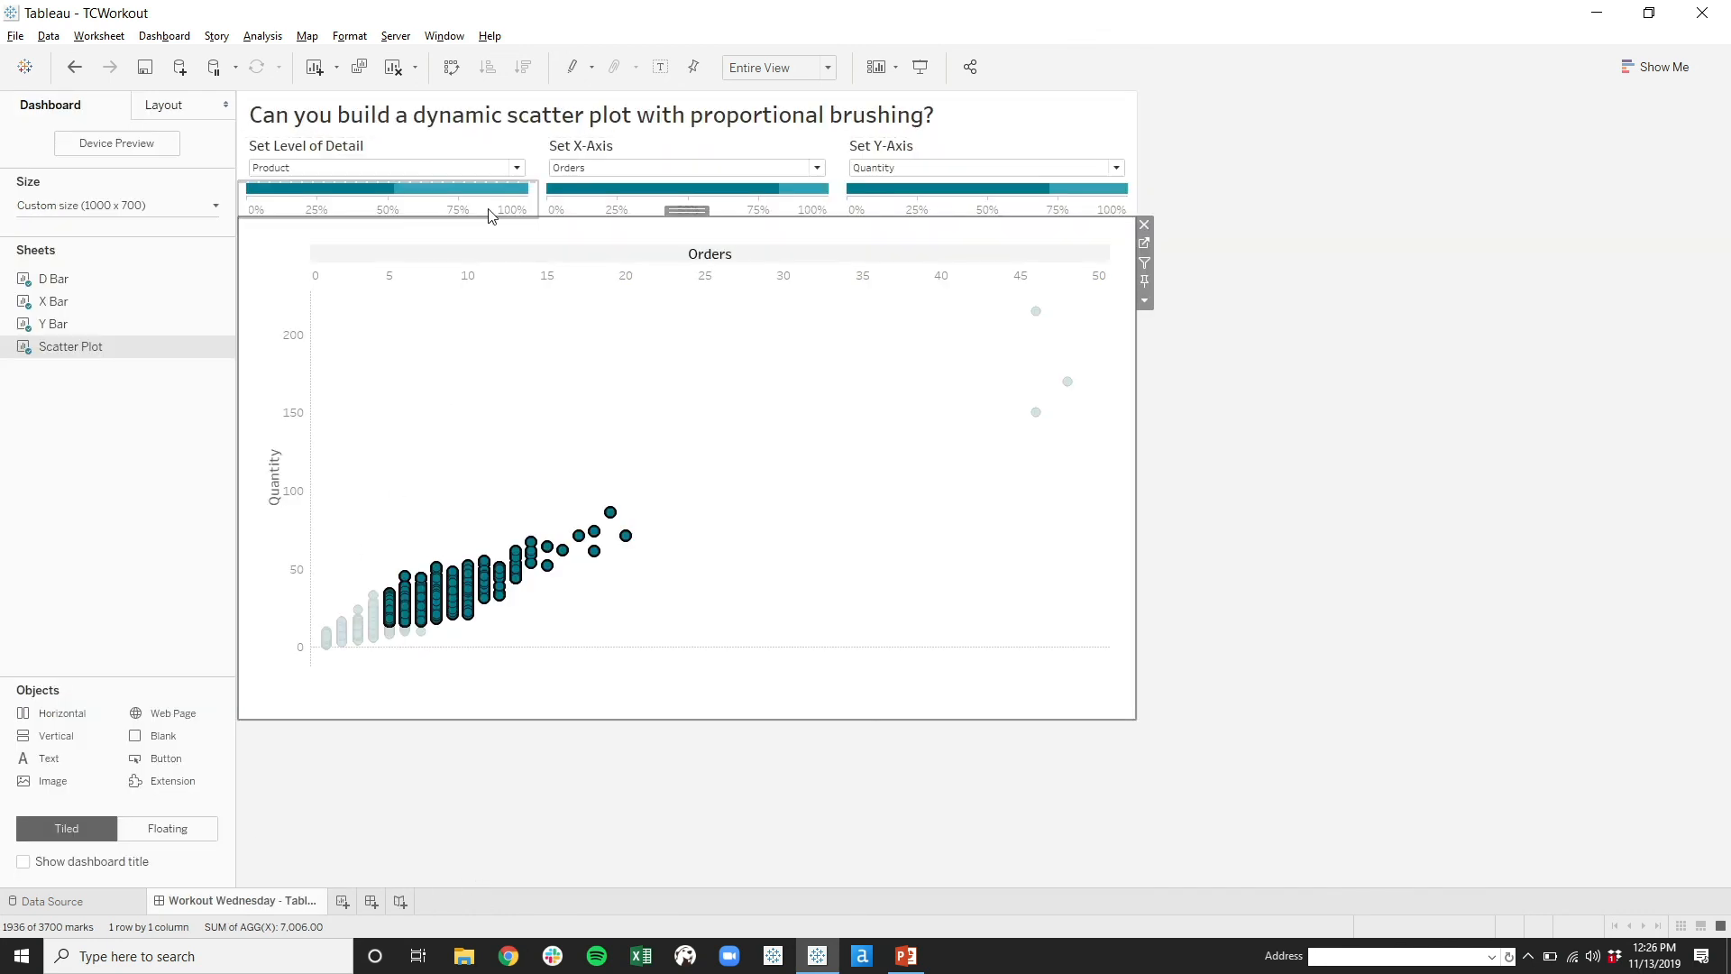
pyautogui.click(489, 212)
pyautogui.click(549, 205)
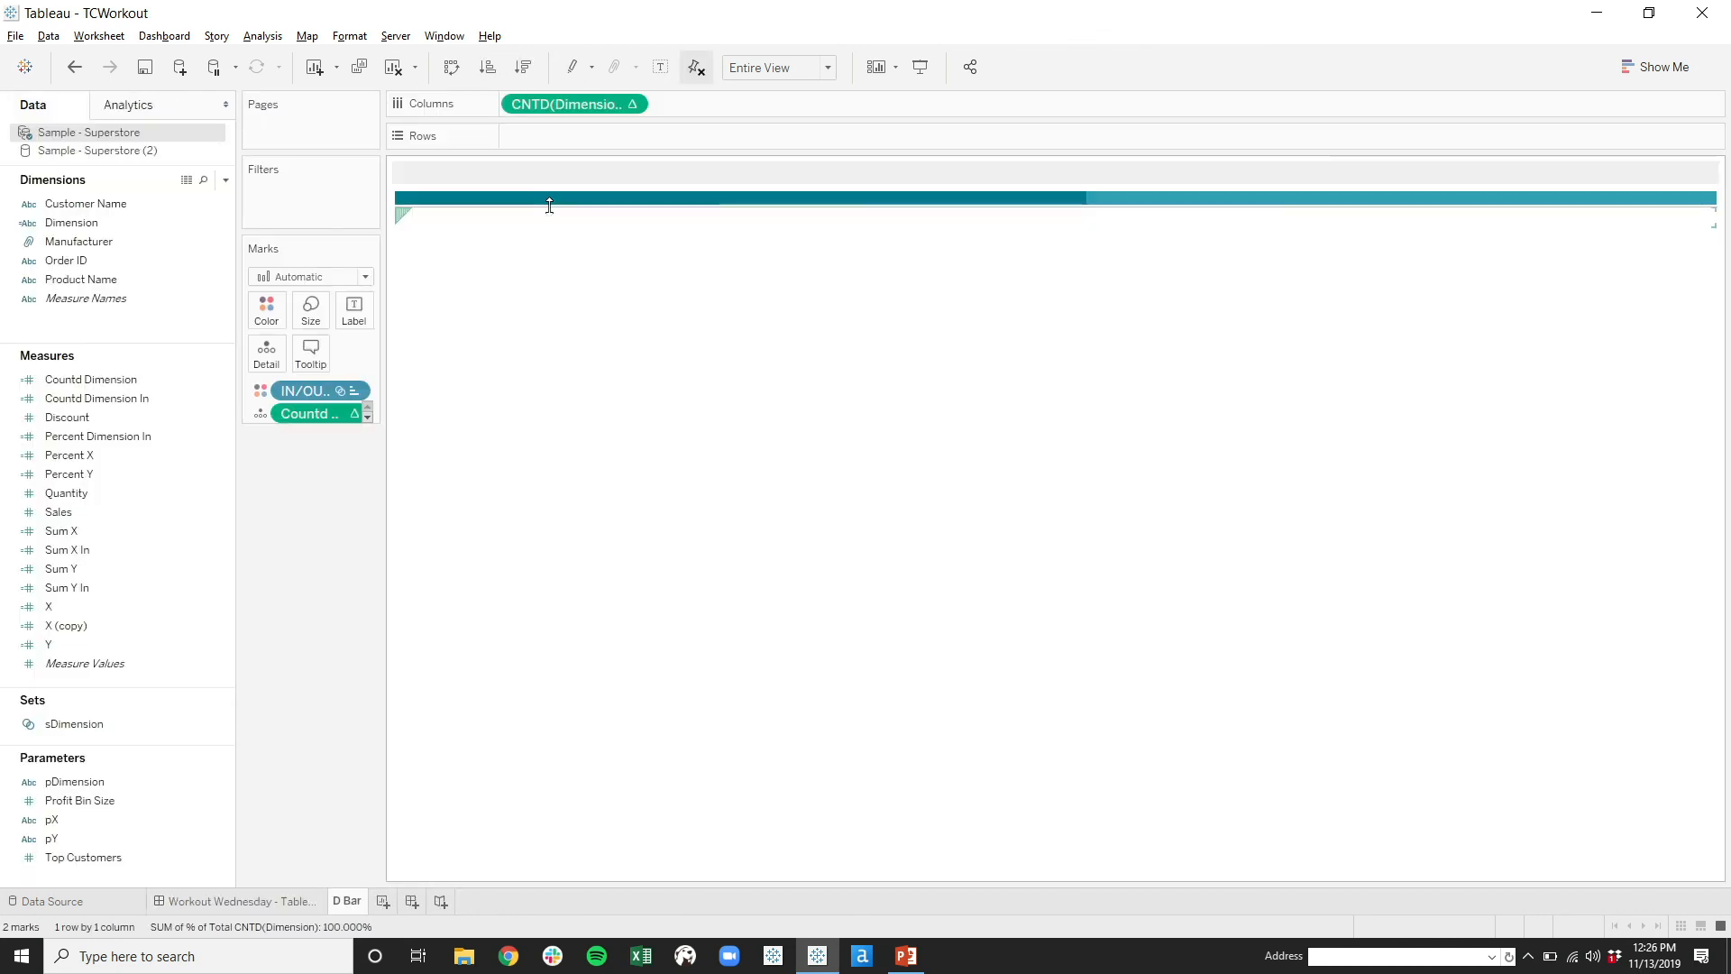
# Examine the formula of the Sum X In calculated field, including its ATTR function, and close the calculation editor
pyautogui.rightClick(65, 548)
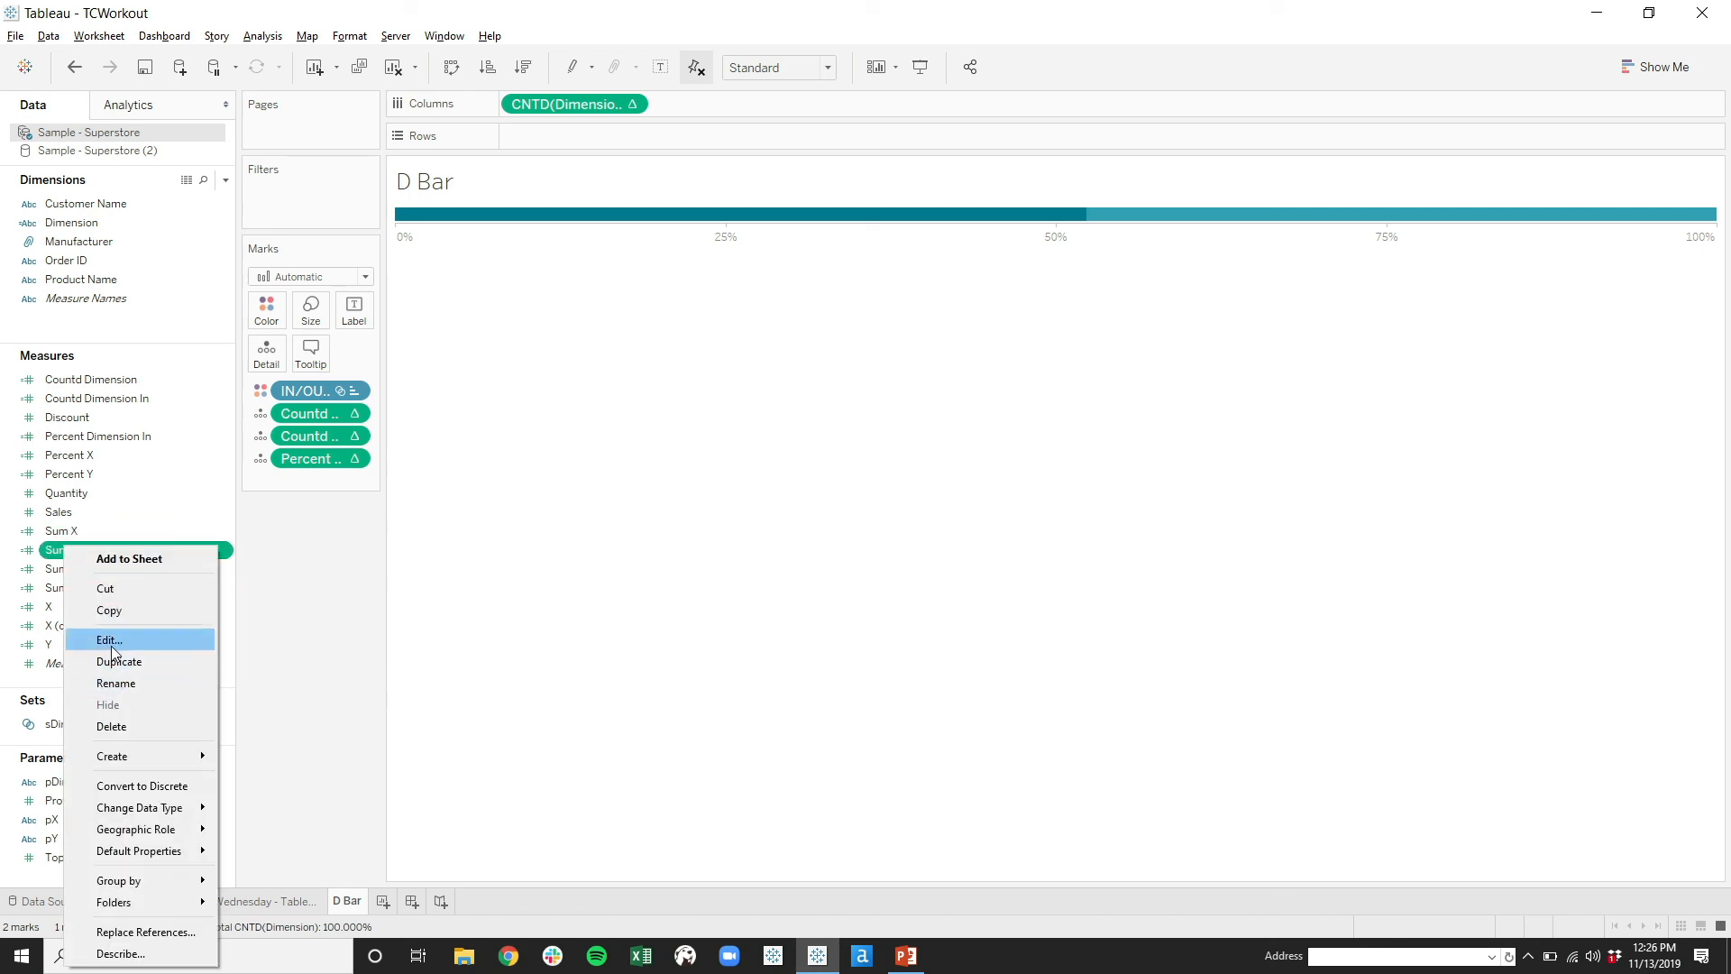
pyautogui.click(110, 641)
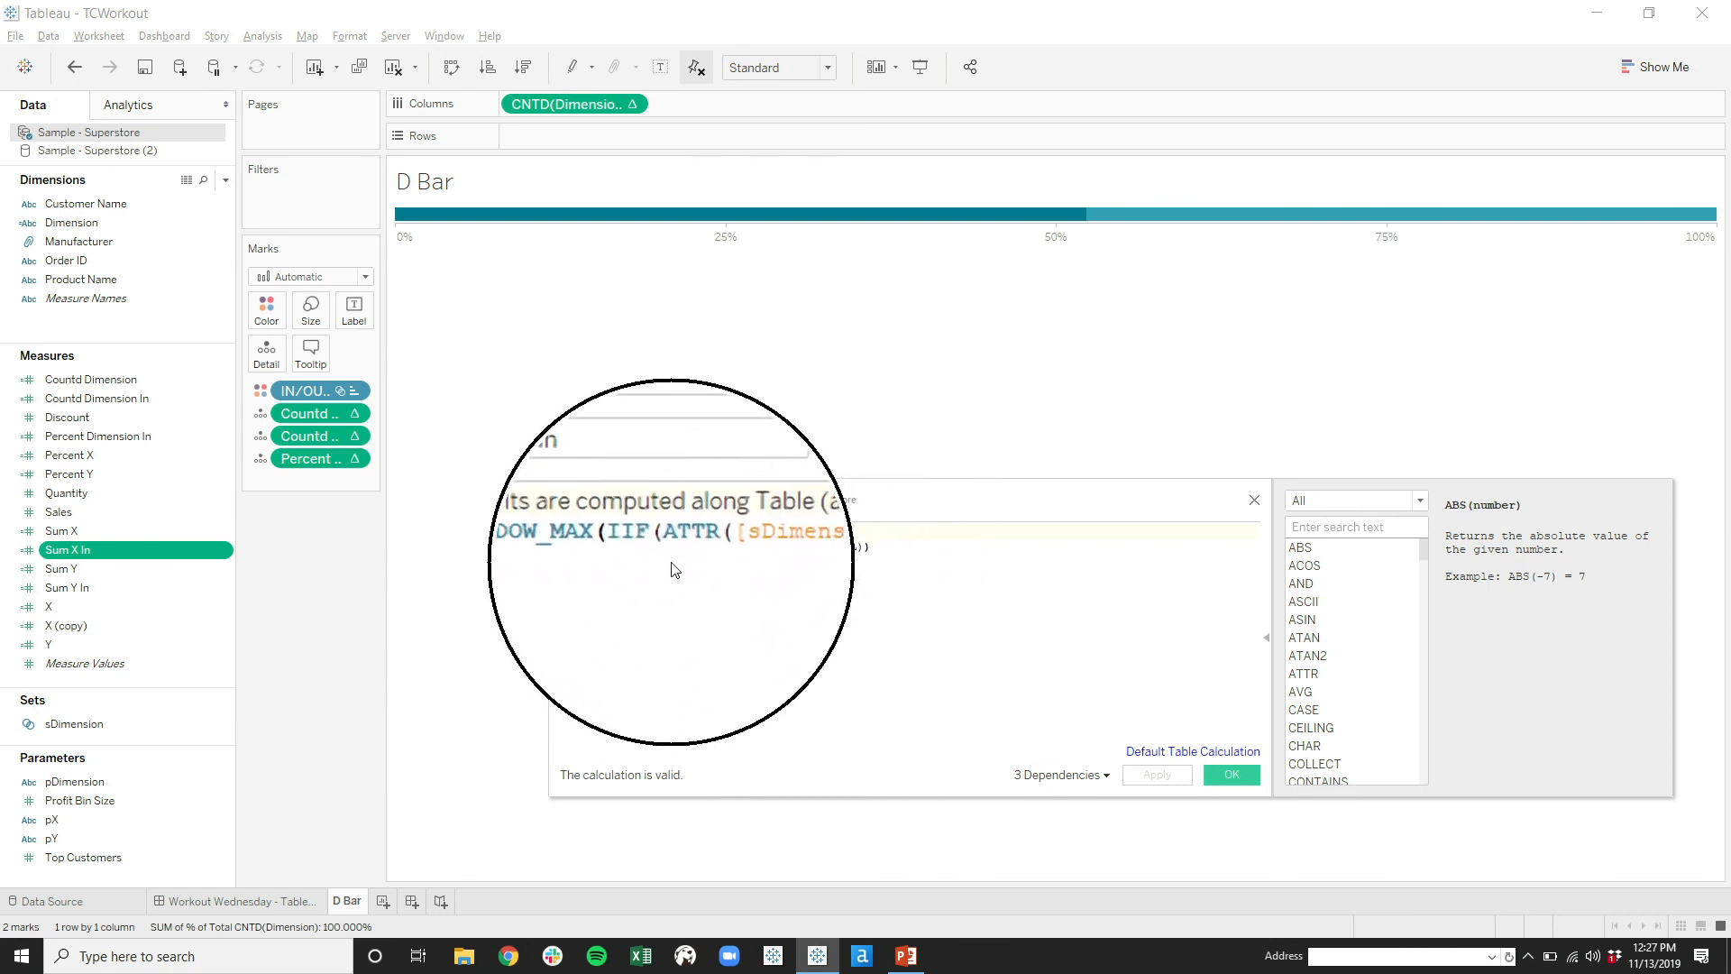
pyautogui.click(680, 564)
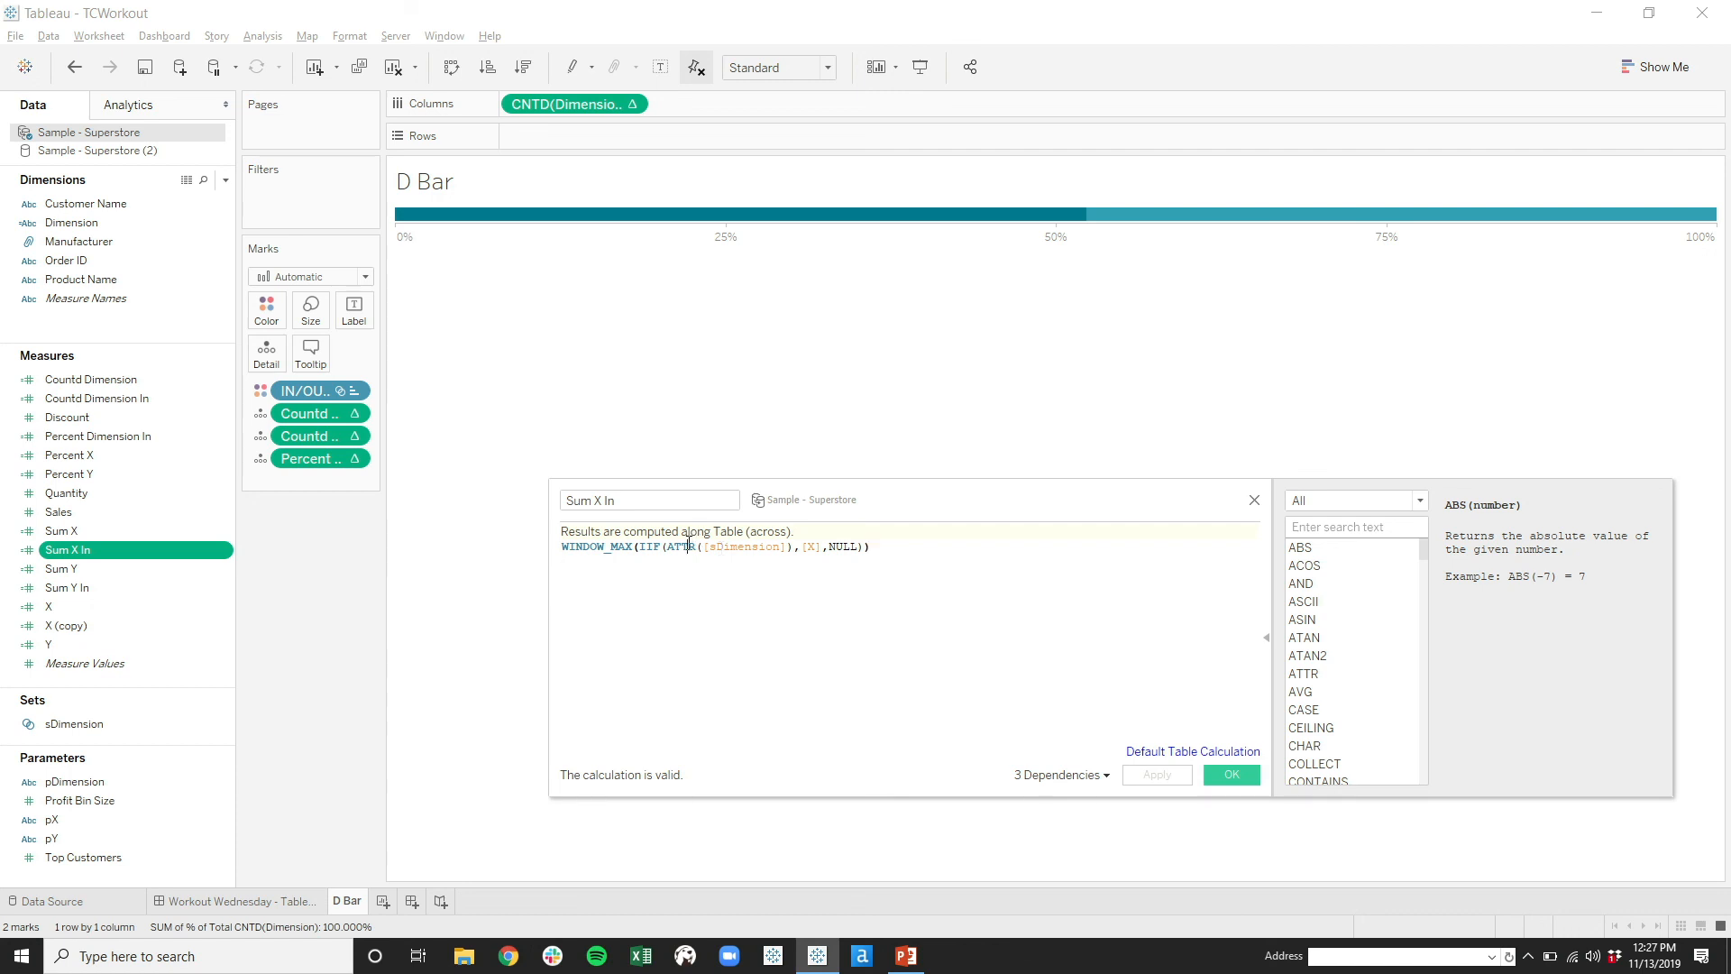
pyautogui.click(688, 545)
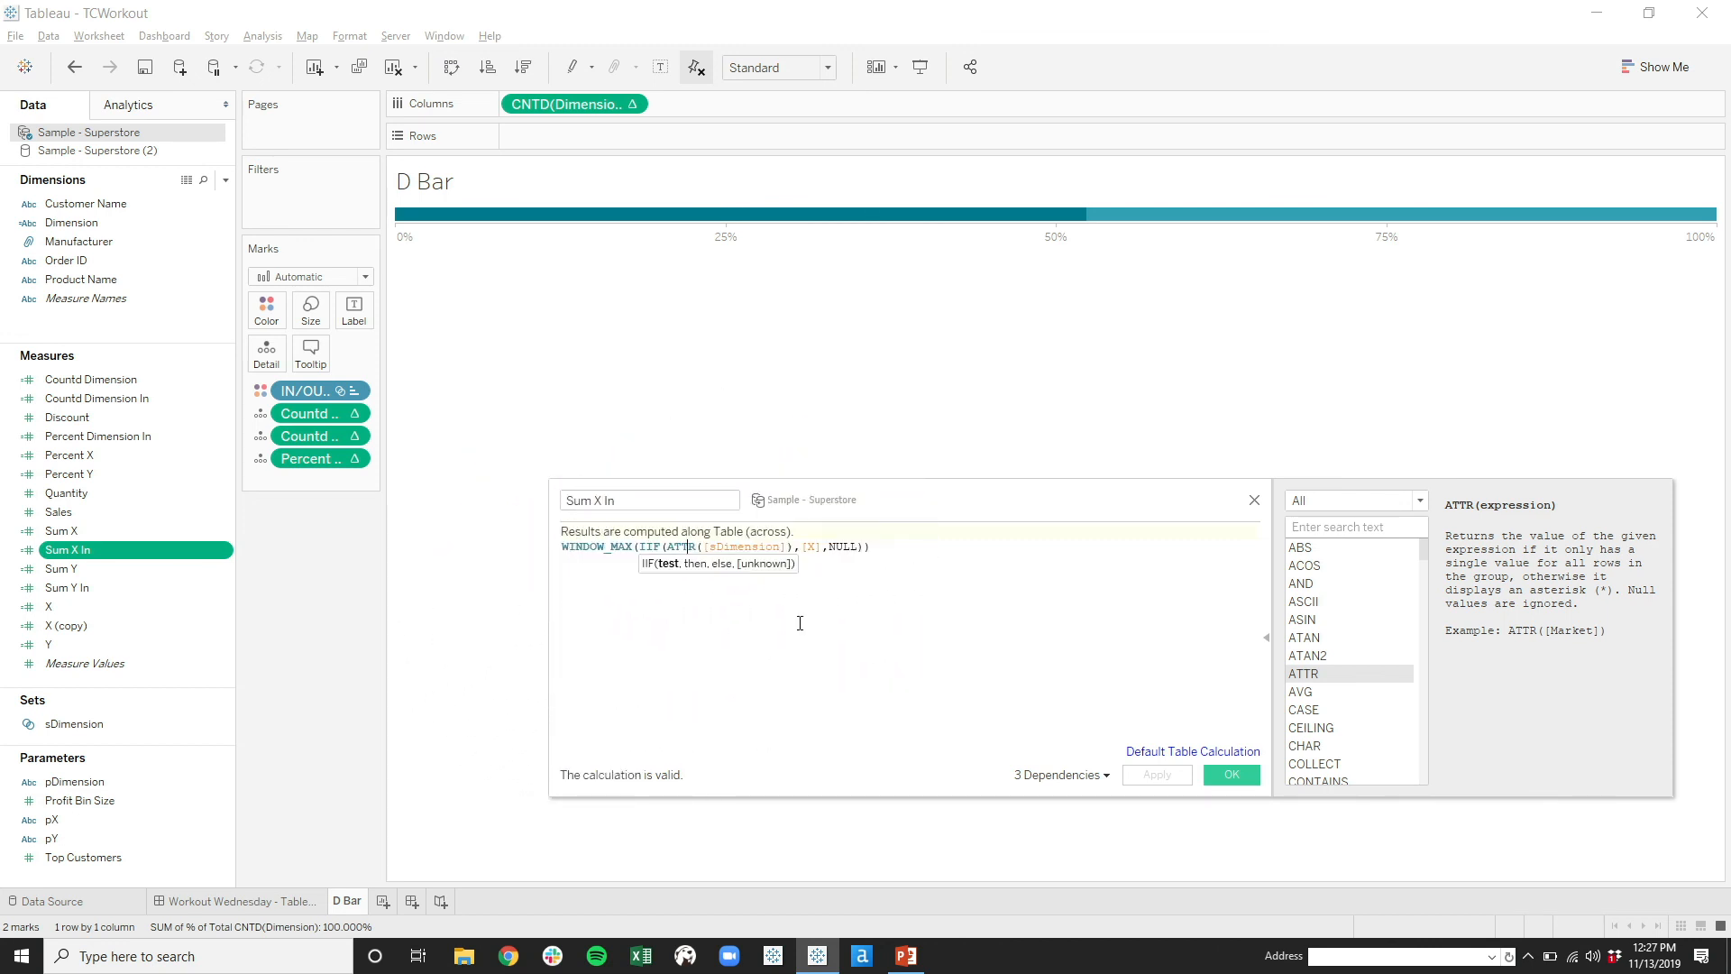
pyautogui.click(1231, 777)
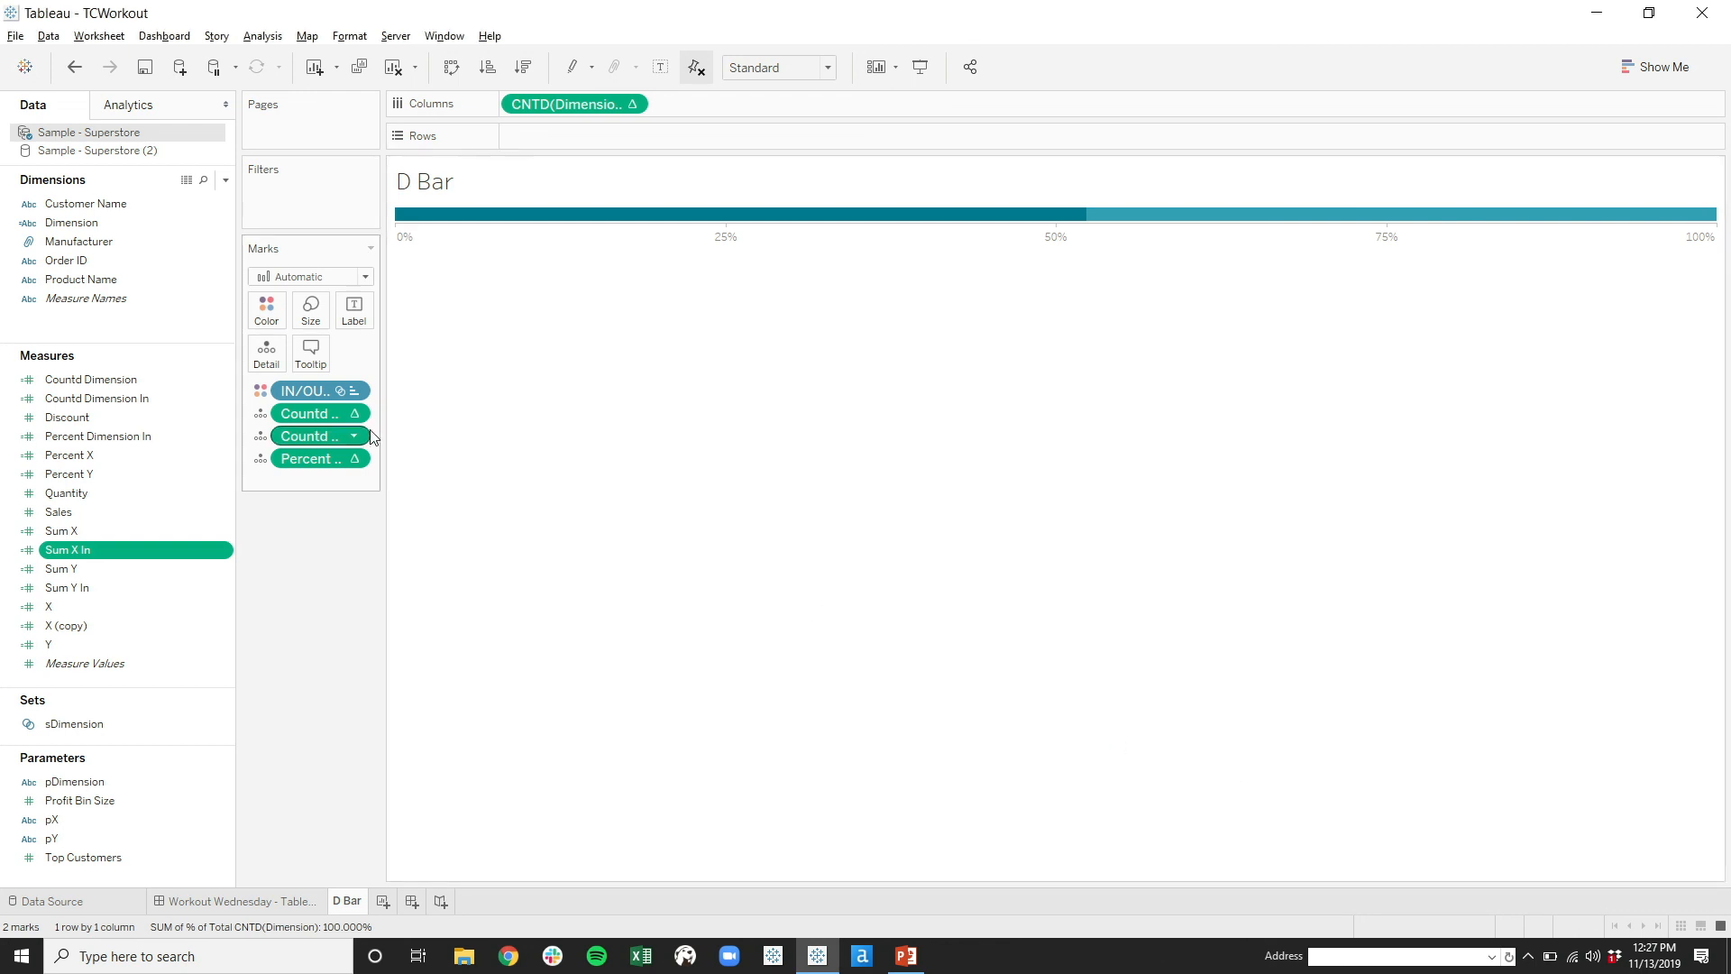
# Return to the Workout Wednesday dashboard and make its scatter plot the active sheet
pyautogui.moveTo(556, 220)
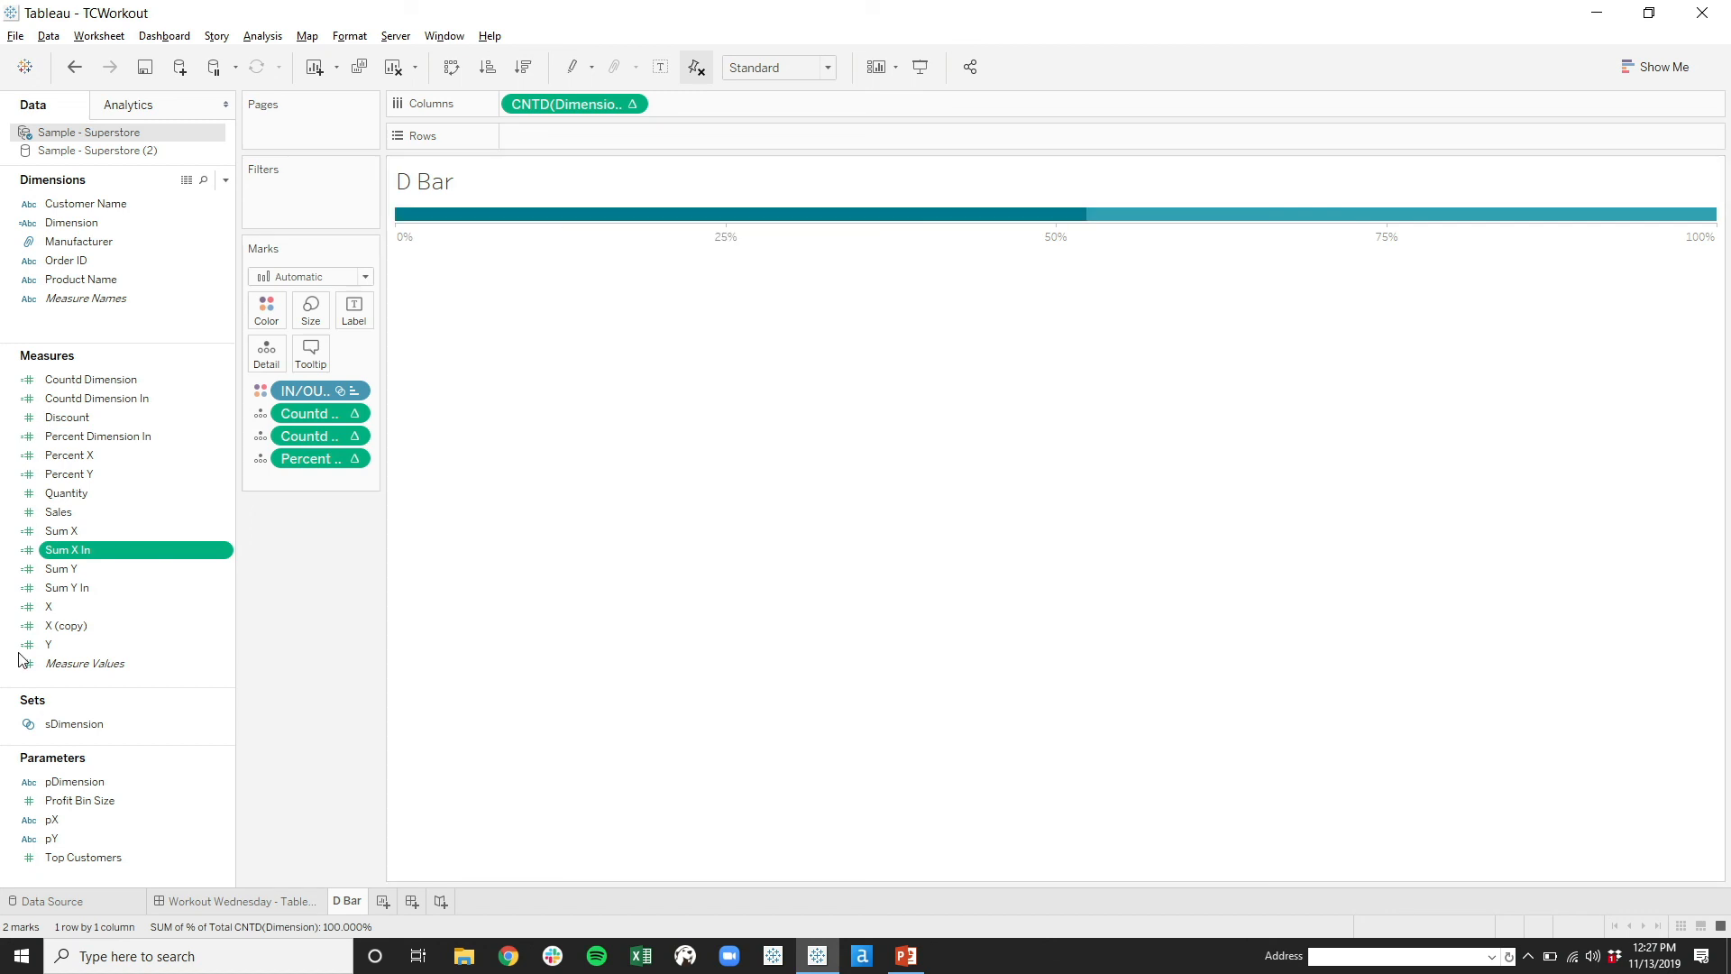
pyautogui.click(232, 900)
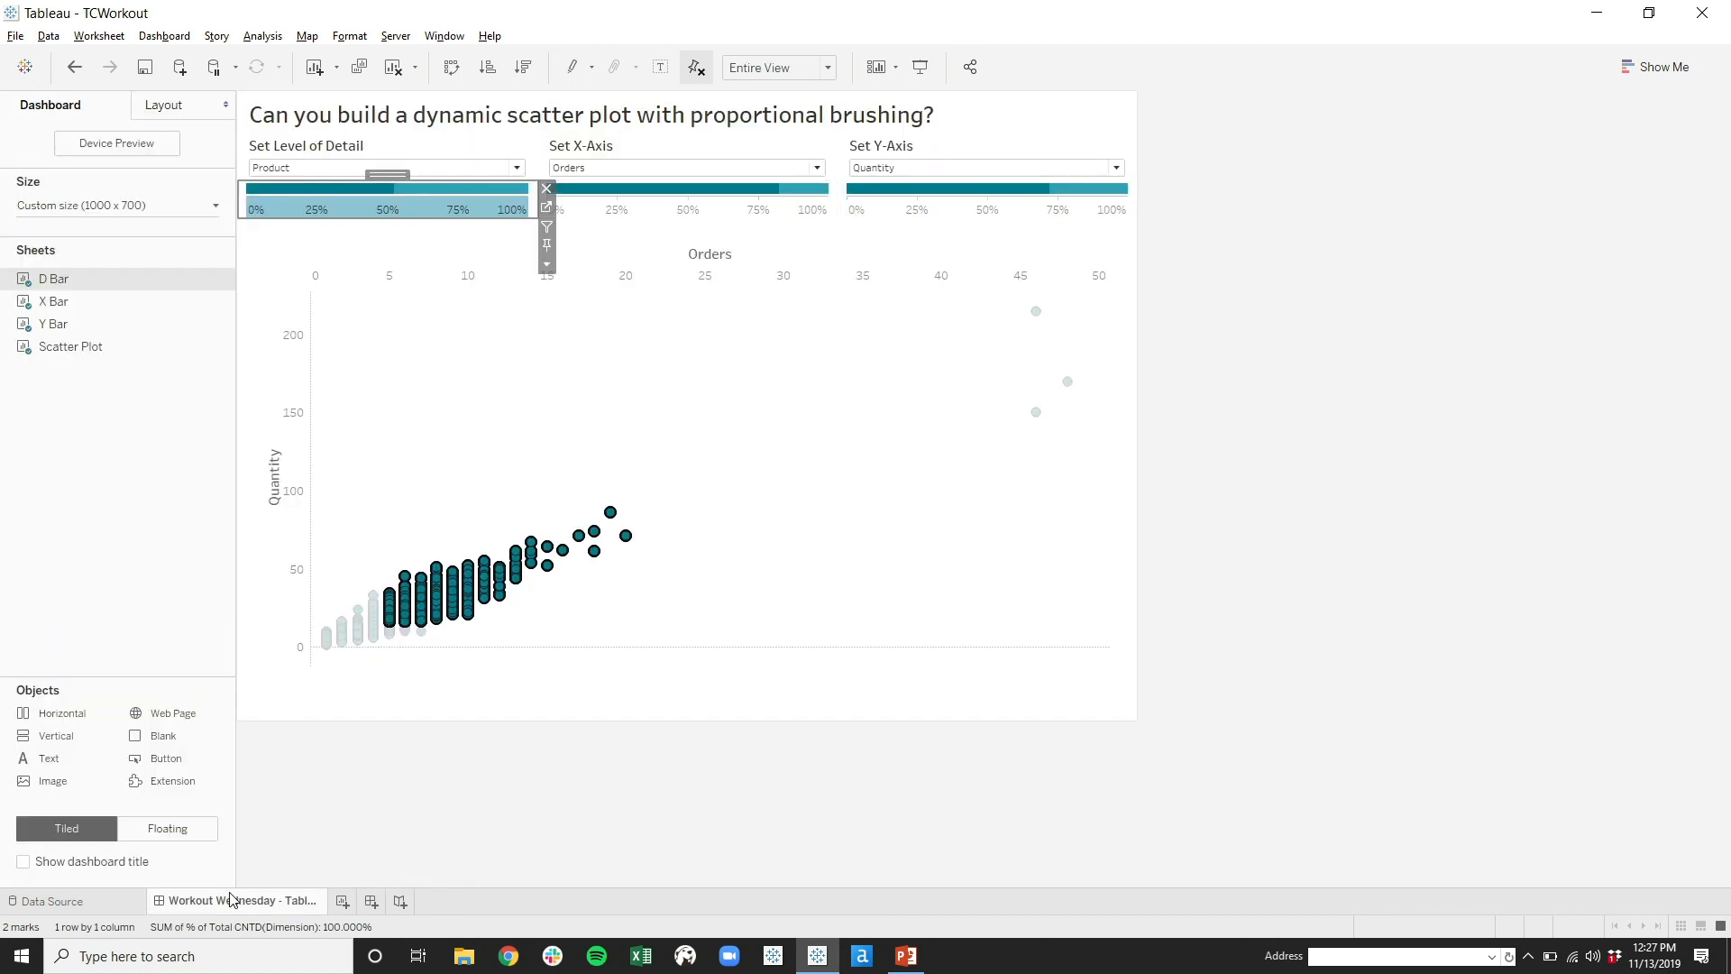
pyautogui.click(604, 451)
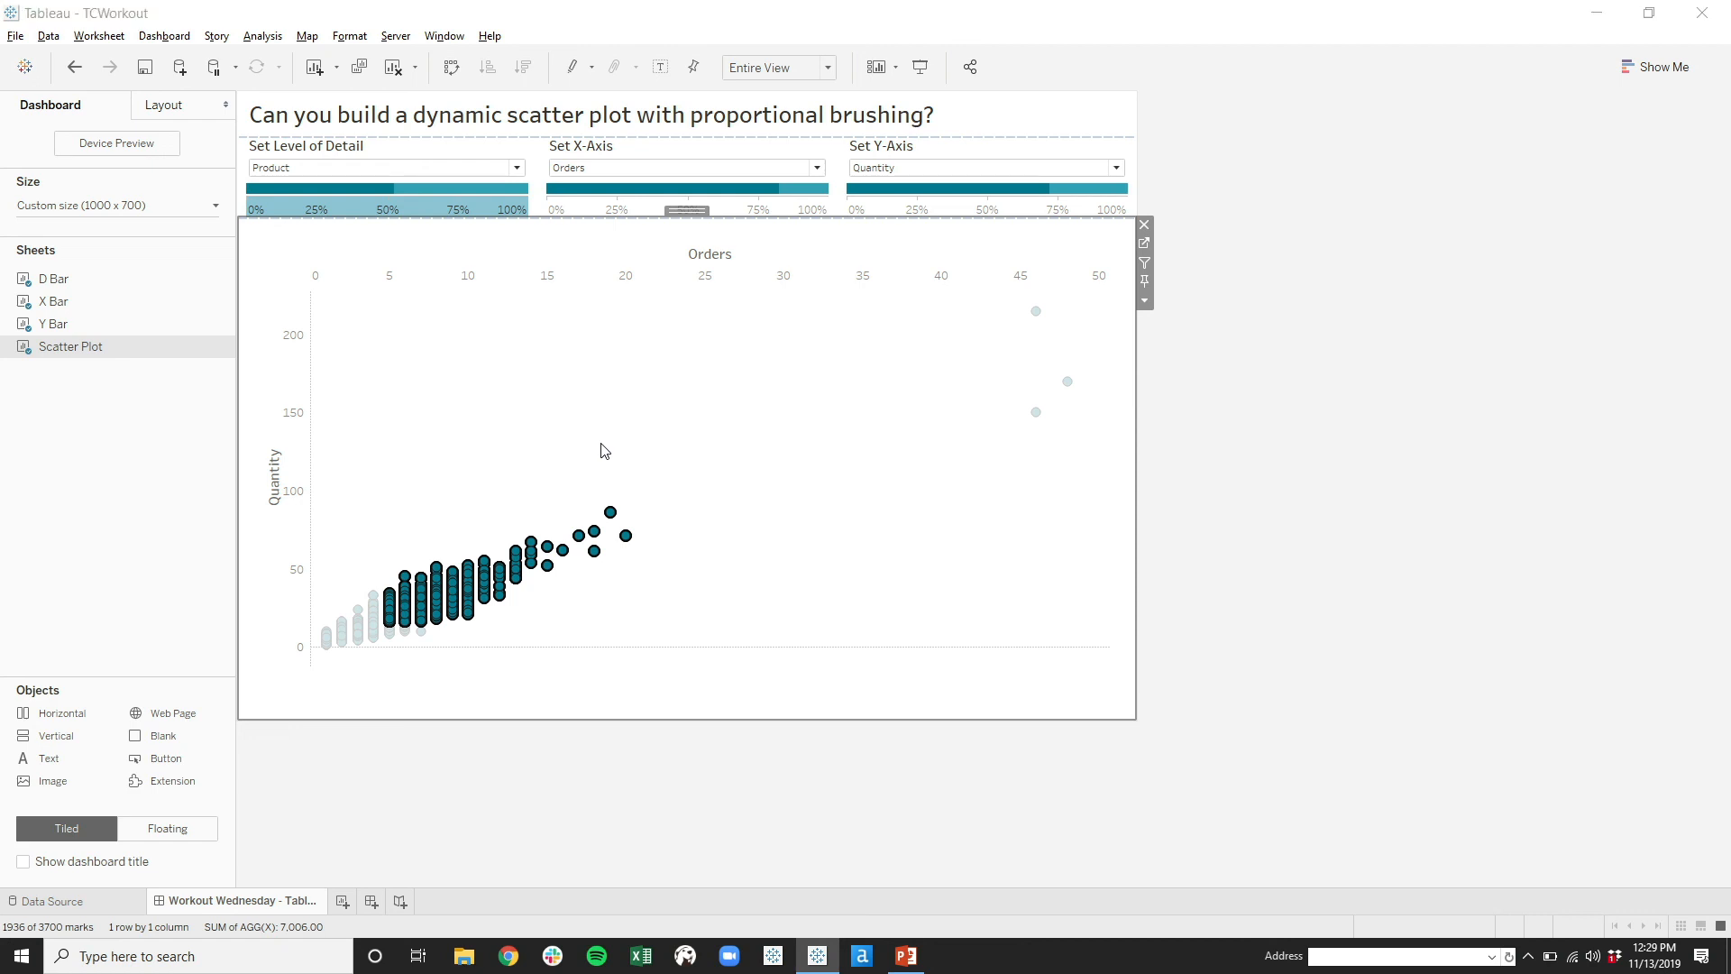
# Switch to the PowerPoint presentation, start the slide show from slide 20, and advance past the requirements slide to the session survey slide
pyautogui.hotkey('alt', 'Tab')
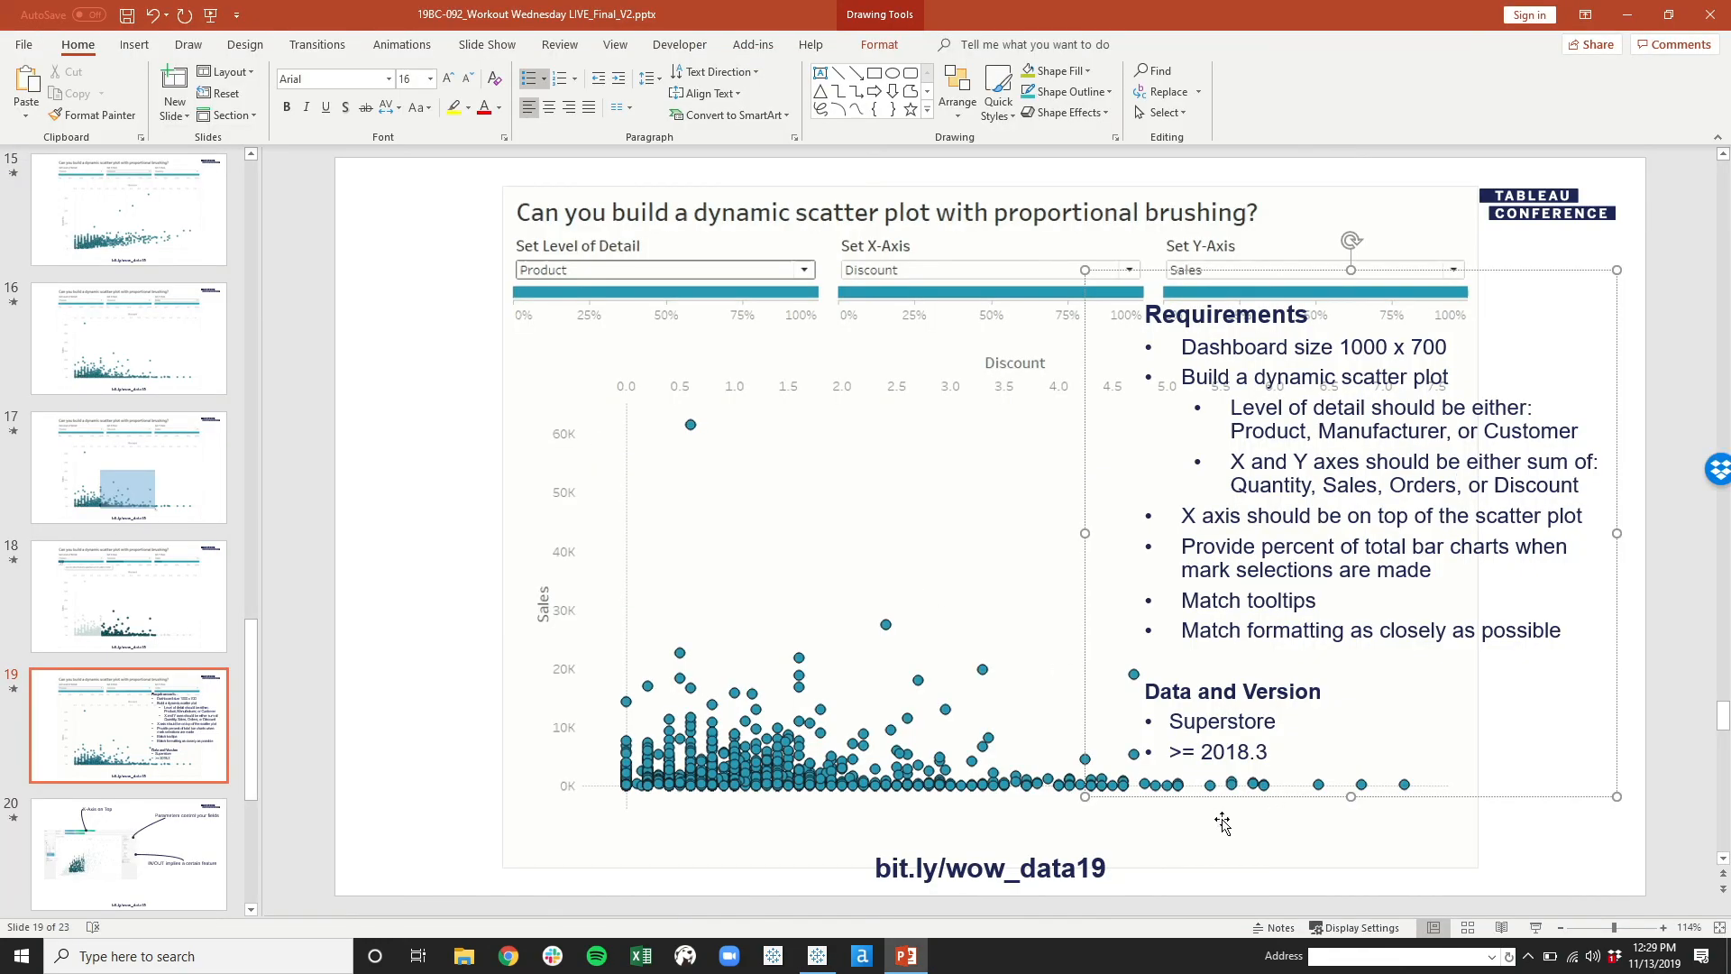
pyautogui.click(133, 857)
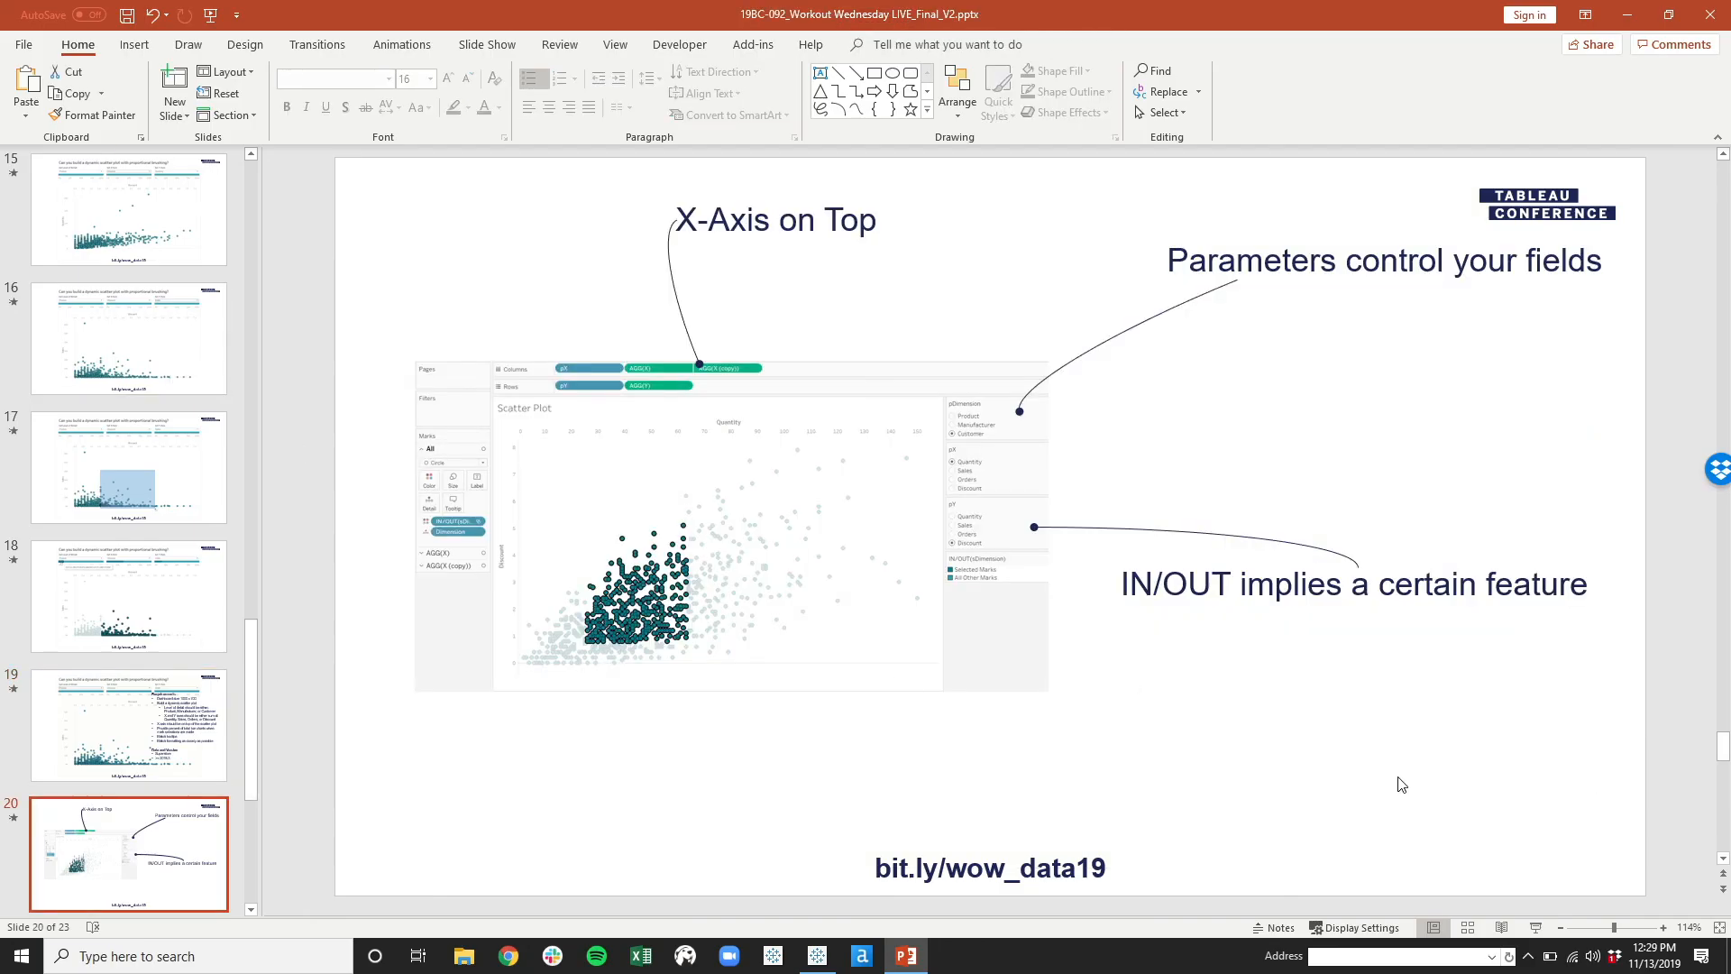
pyautogui.click(1534, 926)
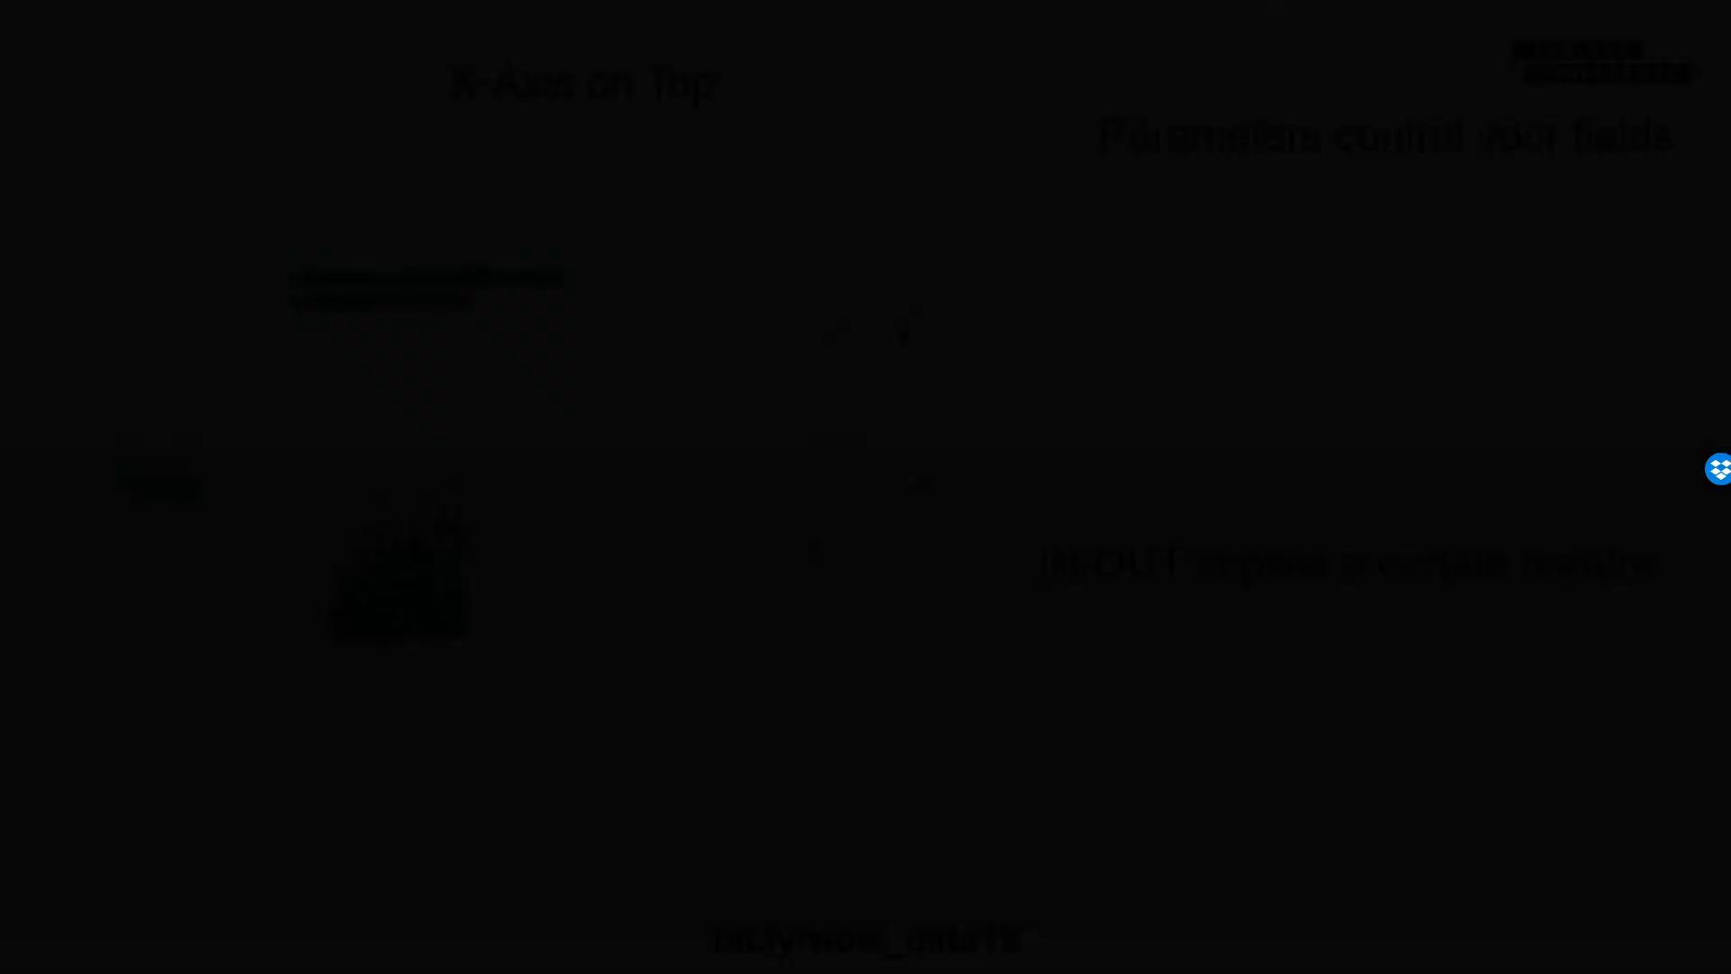
pyautogui.press('Right')
pyautogui.press('Right')
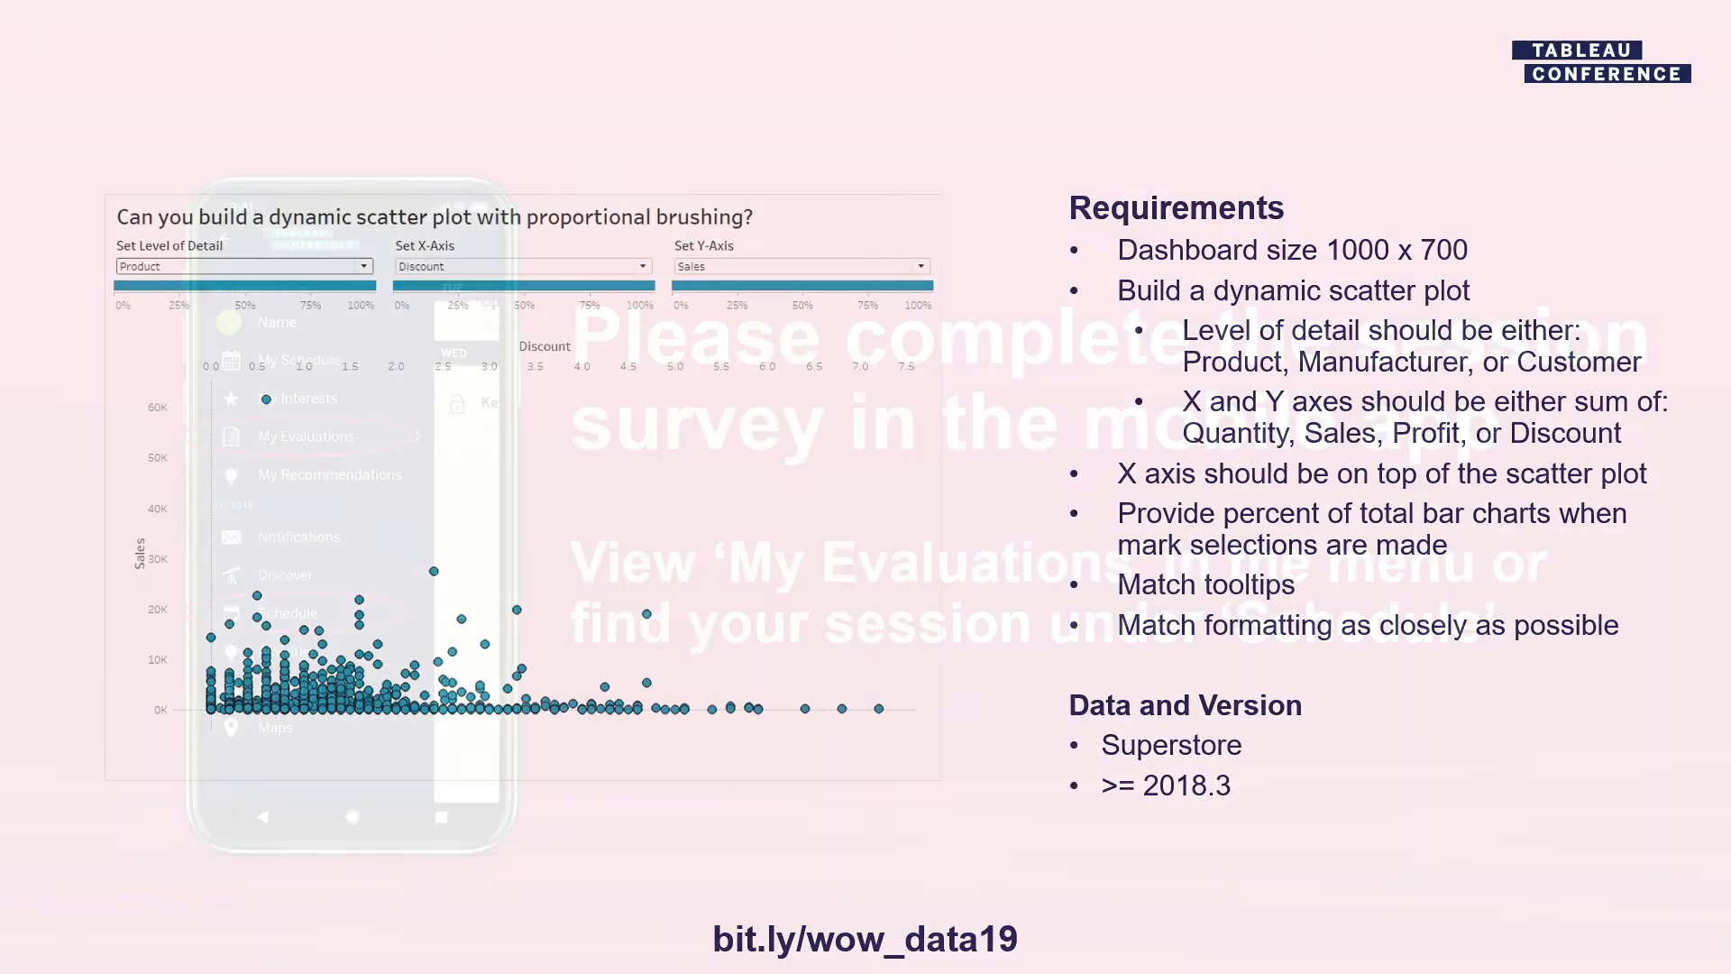